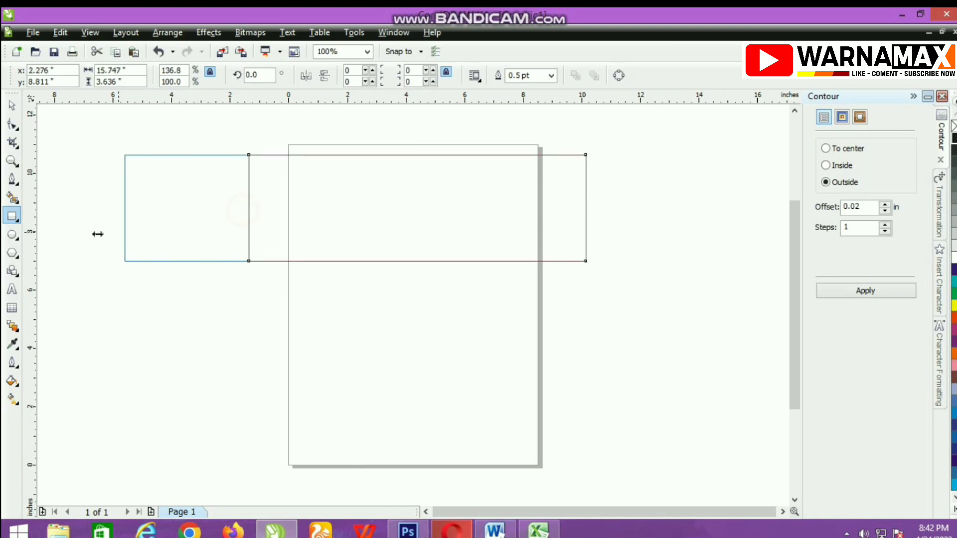
- Deselect the rectangle and change the drawing units to centimeters
{"action": "left_click", "coordinate": [12, 105]}
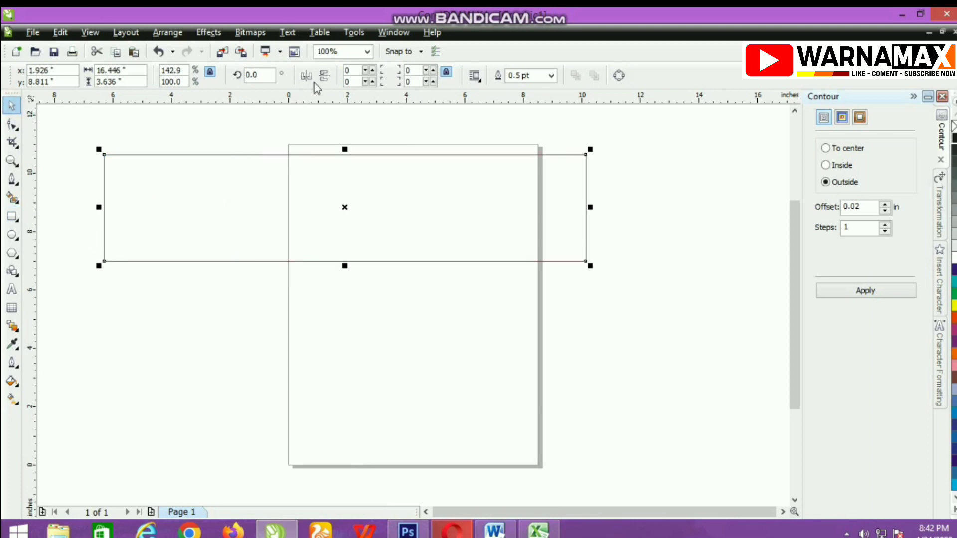
{"action": "left_click", "coordinate": [106, 144]}
{"action": "left_click", "coordinate": [357, 76]}
{"action": "left_click", "coordinate": [355, 180]}
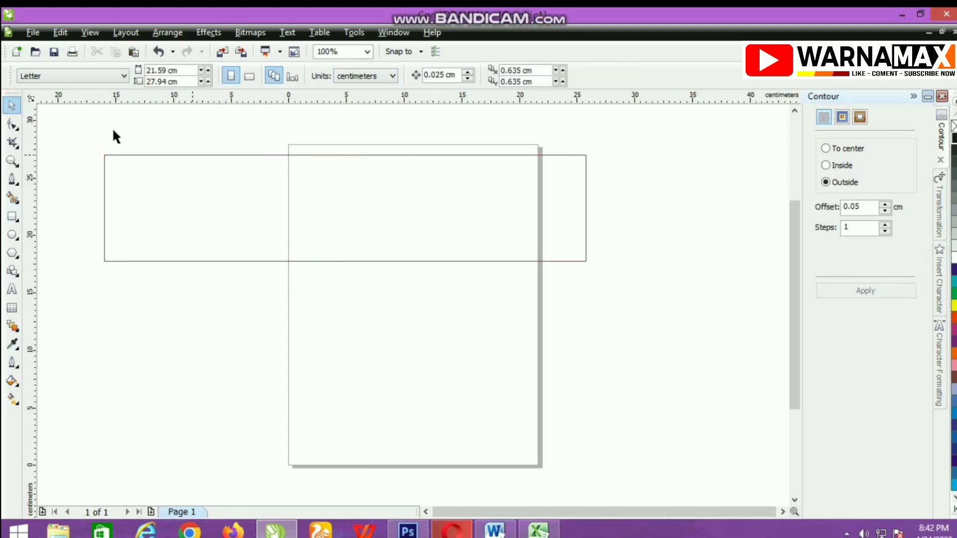
{"action": "left_click", "coordinate": [60, 76]}
{"action": "left_click", "coordinate": [72, 78]}
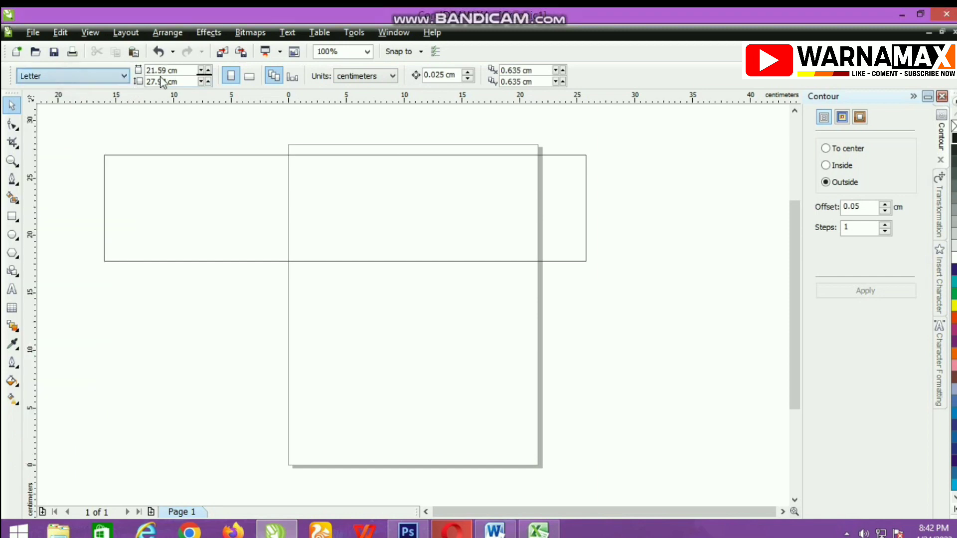
- Resize the rectangle to 122 cm wide and 22 cm high with the size ratio unlocked
{"action": "left_click", "coordinate": [145, 155]}
{"action": "double_click", "coordinate": [114, 70]}
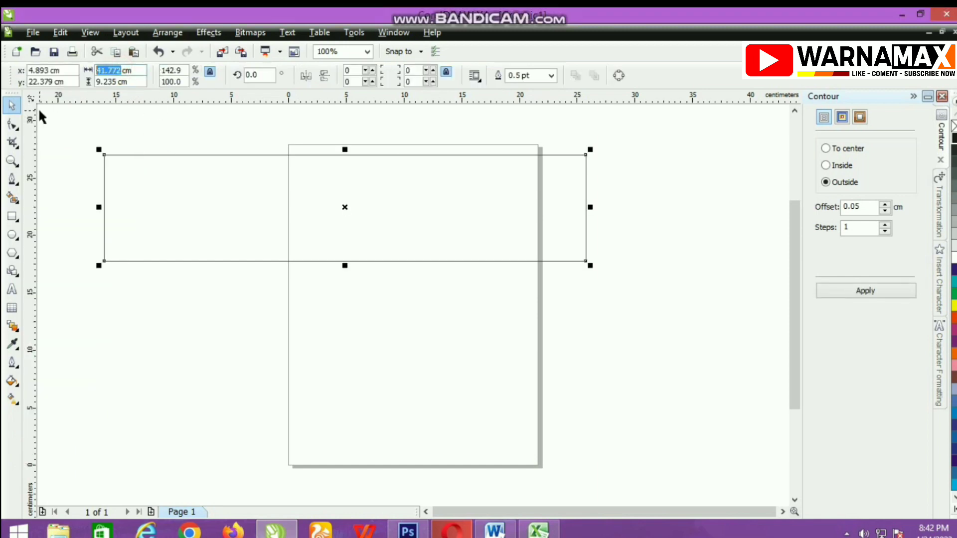
{"action": "type", "text": "122"}
{"action": "double_click", "coordinate": [110, 82]}
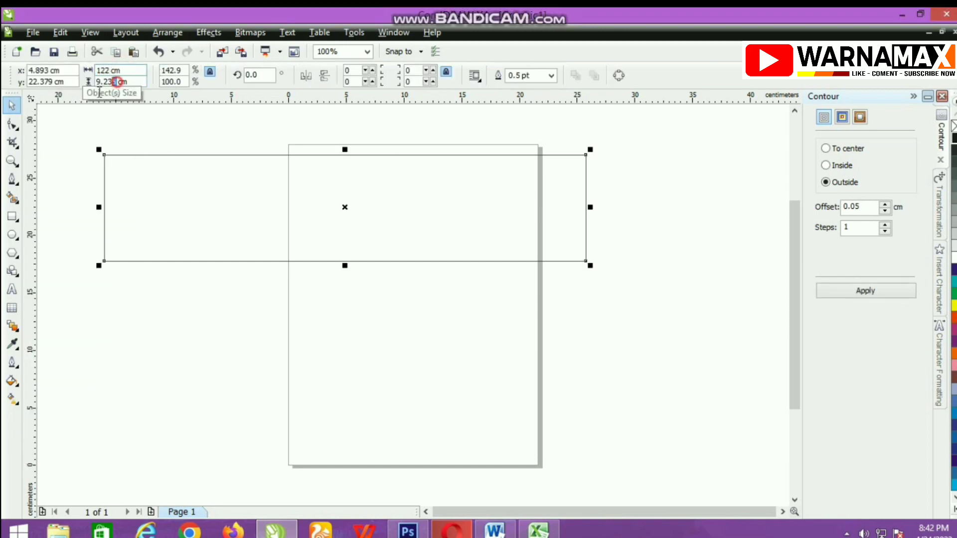
{"action": "key", "text": "Return"}
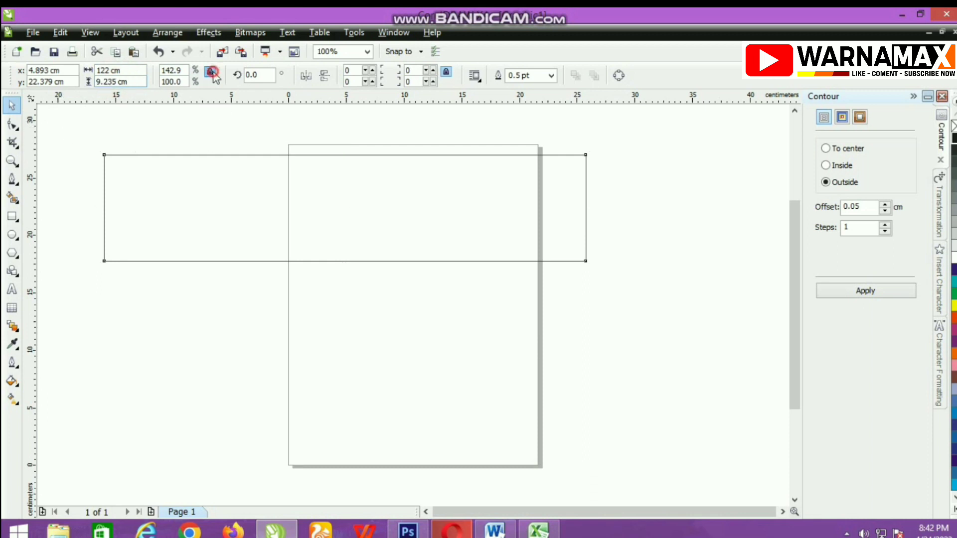
{"action": "type", "text": "22"}
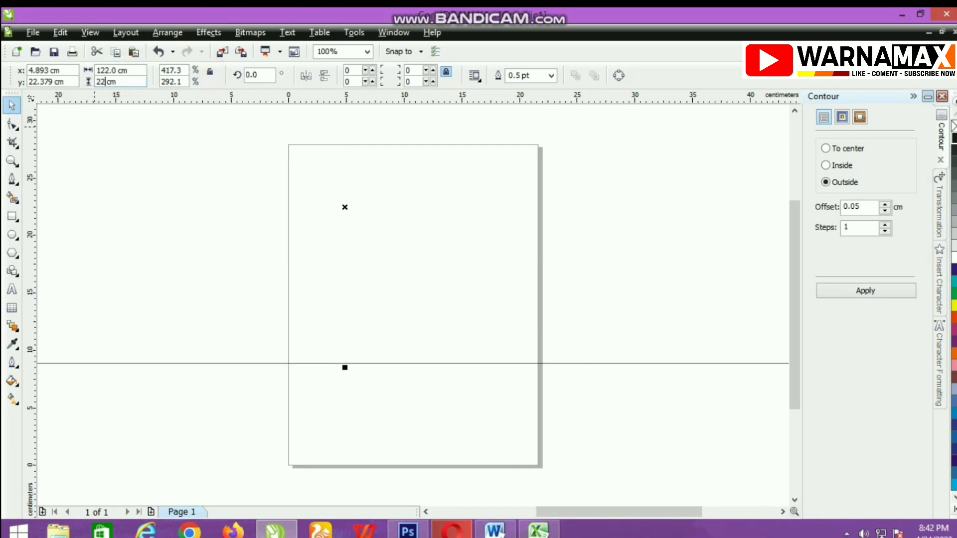
{"action": "key", "text": "Return"}
{"action": "scroll", "coordinate": [394, 282], "scroll_direction": "down", "scroll_amount": 2}
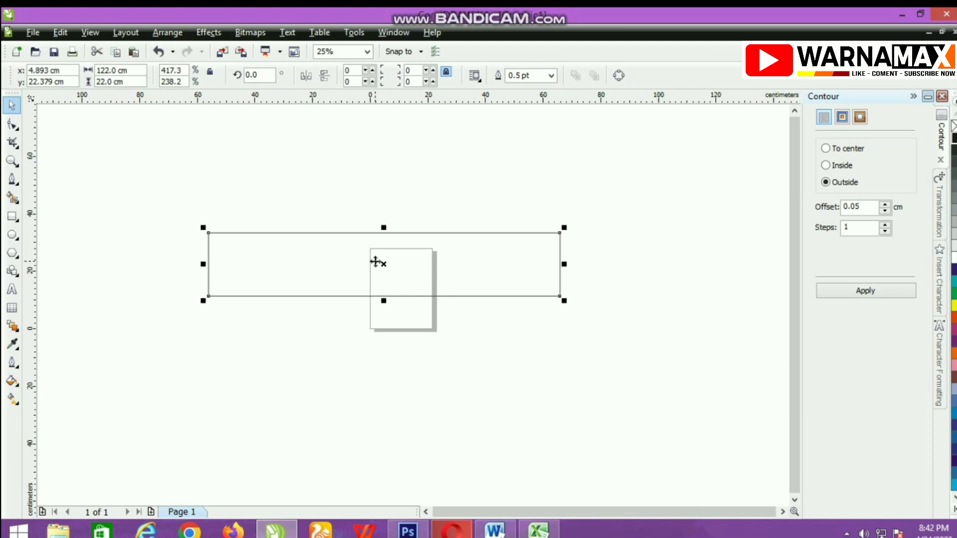
- Fill the 122 × 22 cm rectangle with black
{"action": "scroll", "coordinate": [375, 261], "scroll_direction": "up", "scroll_amount": 1}
{"action": "left_click", "coordinate": [194, 176]}
{"action": "left_click", "coordinate": [232, 247]}
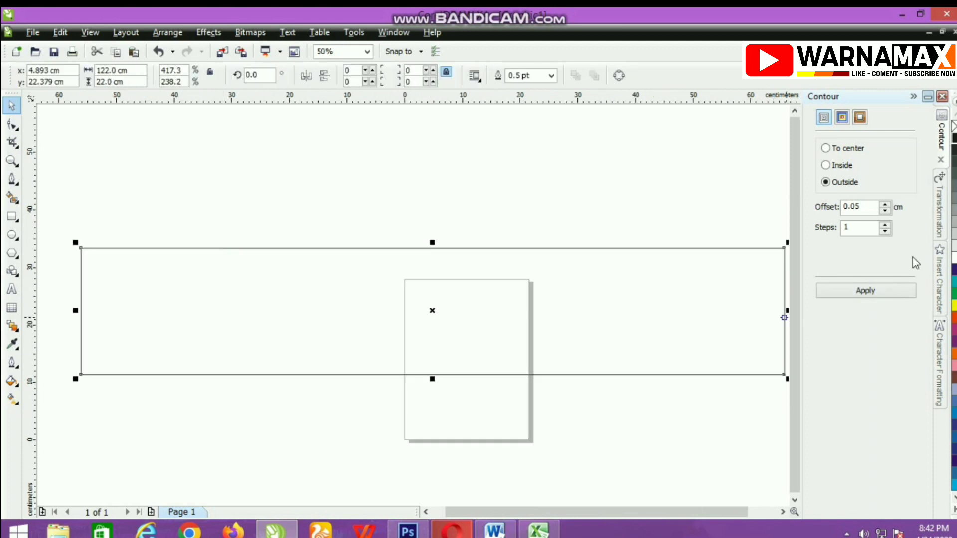
{"action": "left_click", "coordinate": [954, 141]}
{"action": "left_click", "coordinate": [492, 202]}
{"action": "scroll", "coordinate": [492, 201], "scroll_direction": "down", "scroll_amount": 1}
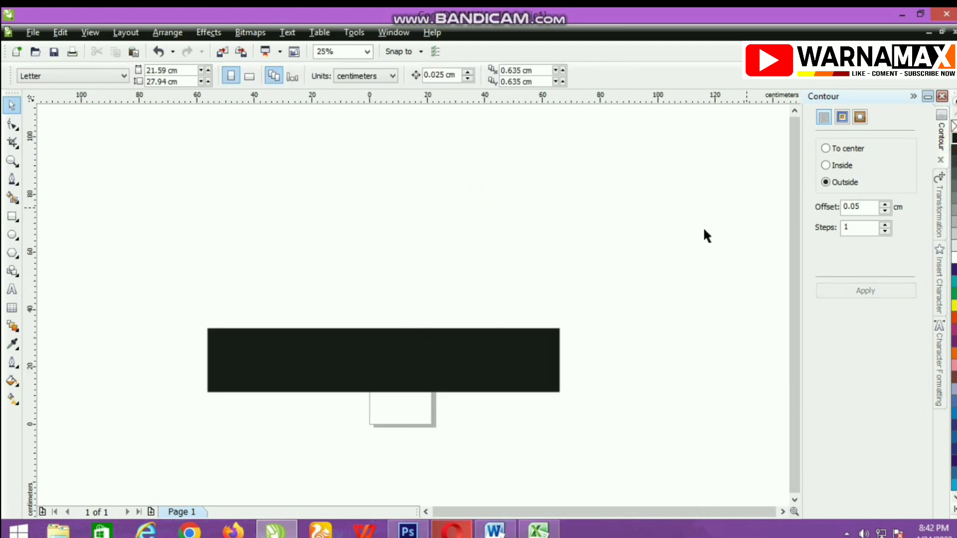
{"action": "scroll", "coordinate": [466, 367], "scroll_direction": "up", "scroll_amount": 1}
{"action": "scroll", "coordinate": [412, 305], "scroll_direction": "down", "scroll_amount": 1}
{"action": "left_click_drag", "start_coordinate": [94, 246], "coordinate": [626, 369]}
{"action": "left_click", "coordinate": [551, 75]}
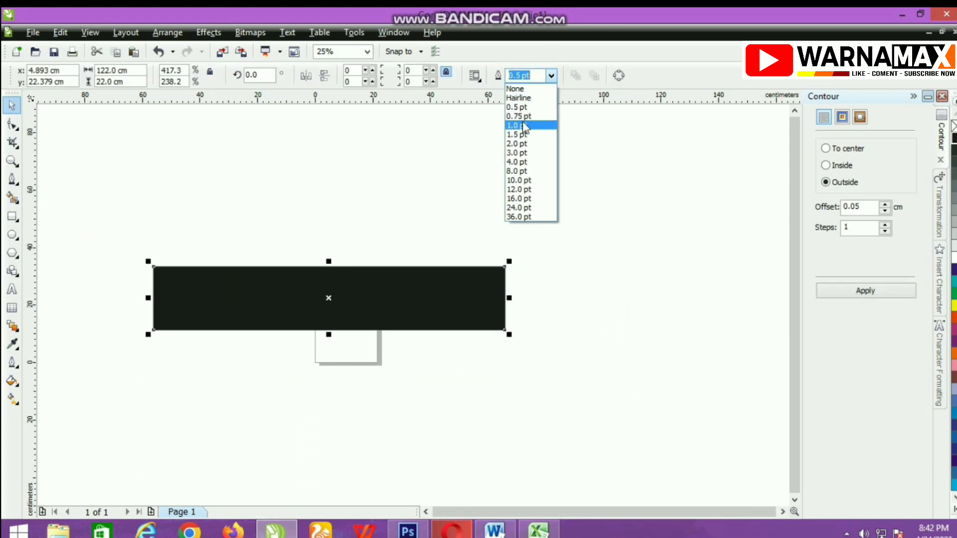
{"action": "left_click", "coordinate": [367, 51]}
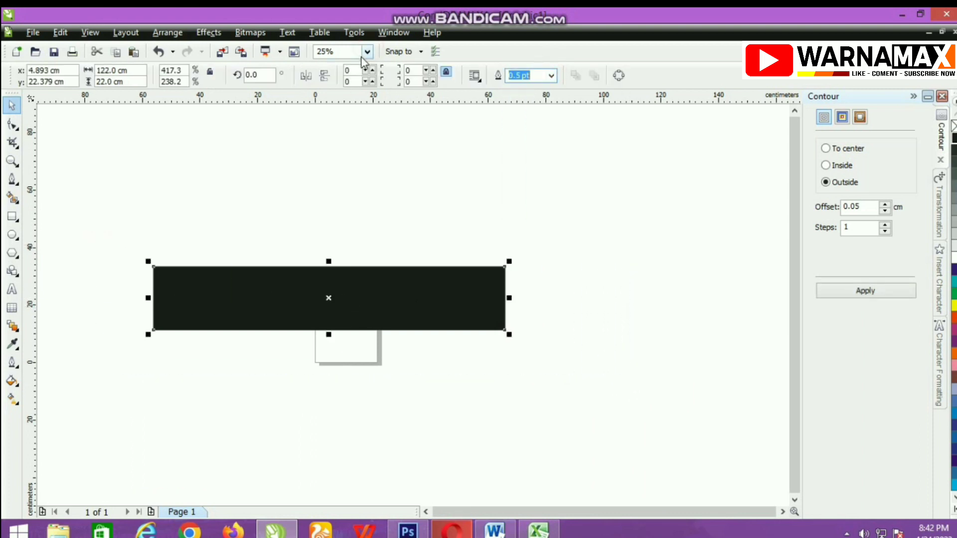
- Add the artistic text "Tiga Saudara" on the black rectangle, filled white and about 70.7 cm wide
{"action": "left_click", "coordinate": [367, 51]}
{"action": "left_click", "coordinate": [354, 73]}
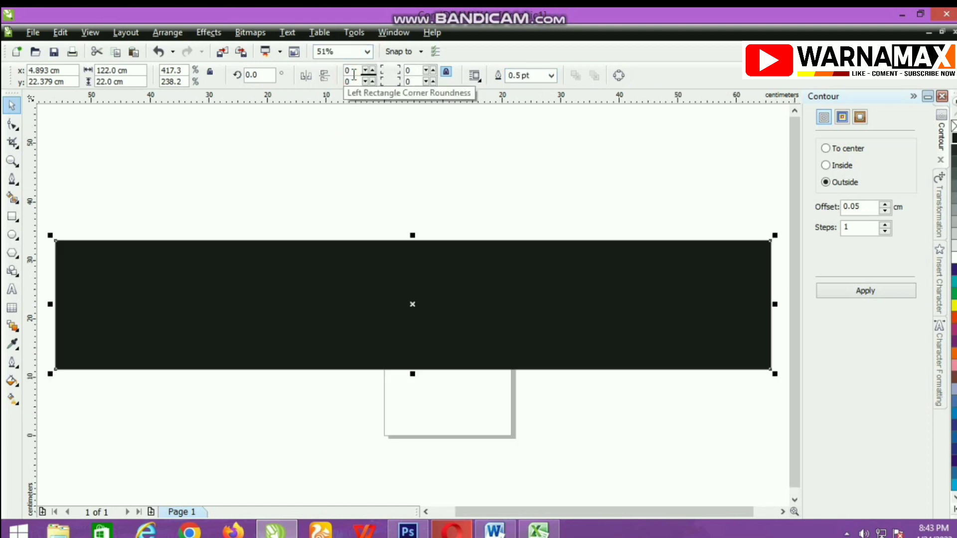
{"action": "left_click", "coordinate": [12, 289]}
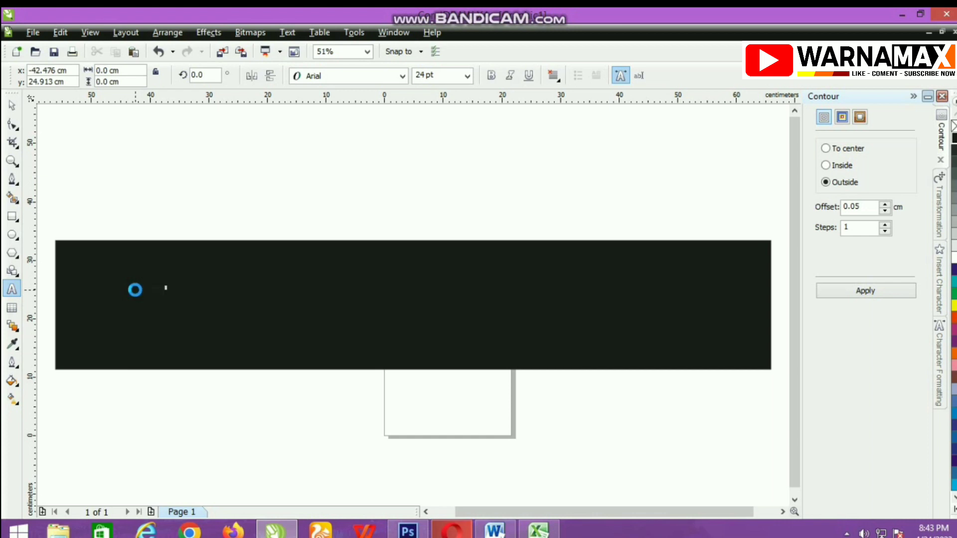
{"action": "key", "text": "ctrl+space"}
{"action": "left_click_drag", "start_coordinate": [171, 297], "coordinate": [645, 357]}
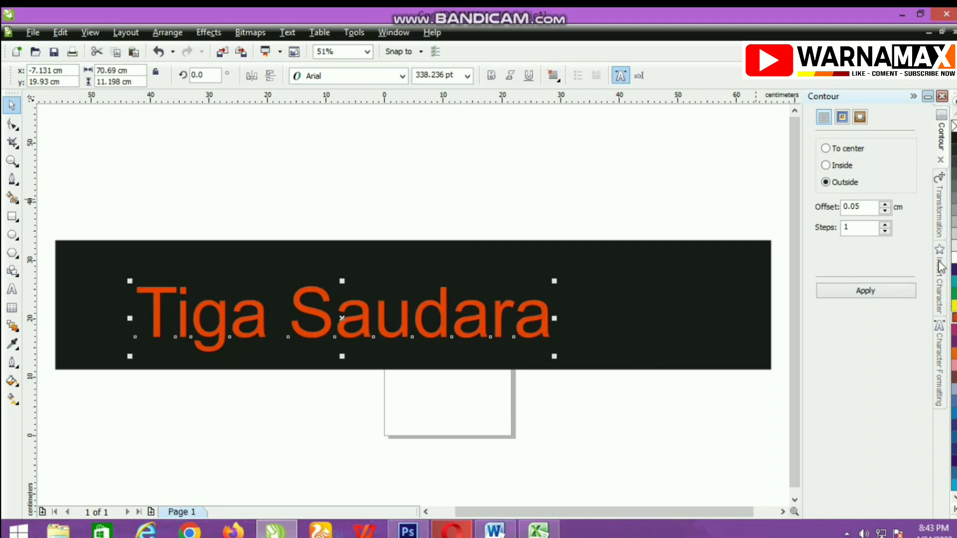
{"action": "left_click", "coordinate": [954, 258]}
- Change the font of the "Tiga Saudara" text to Demonized
{"action": "left_click", "coordinate": [402, 77]}
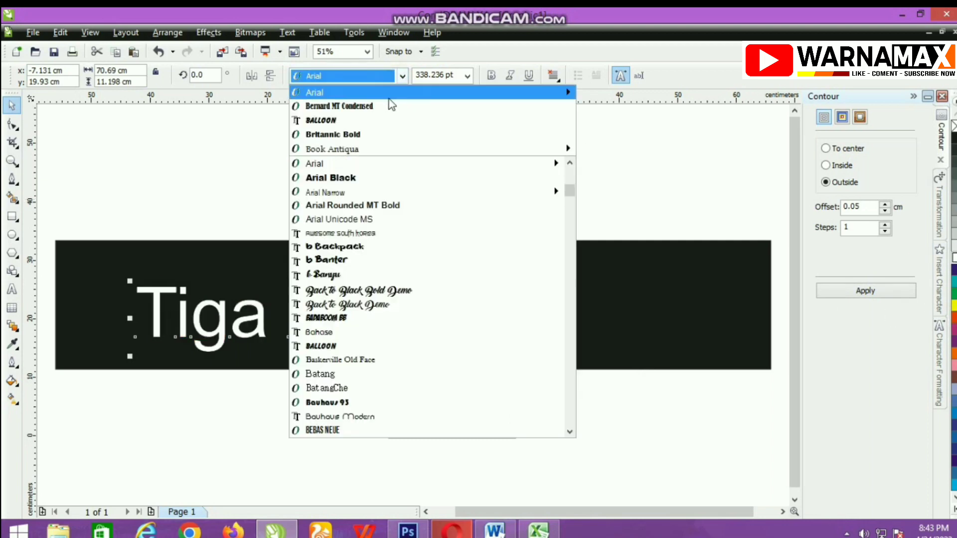
{"action": "scroll", "coordinate": [359, 255], "scroll_direction": "down", "scroll_amount": 3}
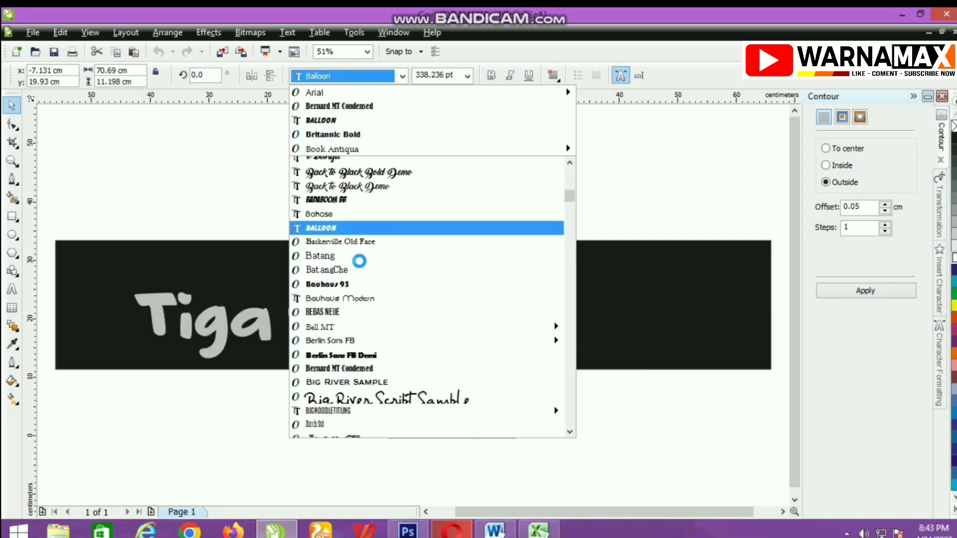
{"action": "scroll", "coordinate": [360, 243], "scroll_direction": "down", "scroll_amount": 3}
{"action": "scroll", "coordinate": [361, 243], "scroll_direction": "down", "scroll_amount": 8}
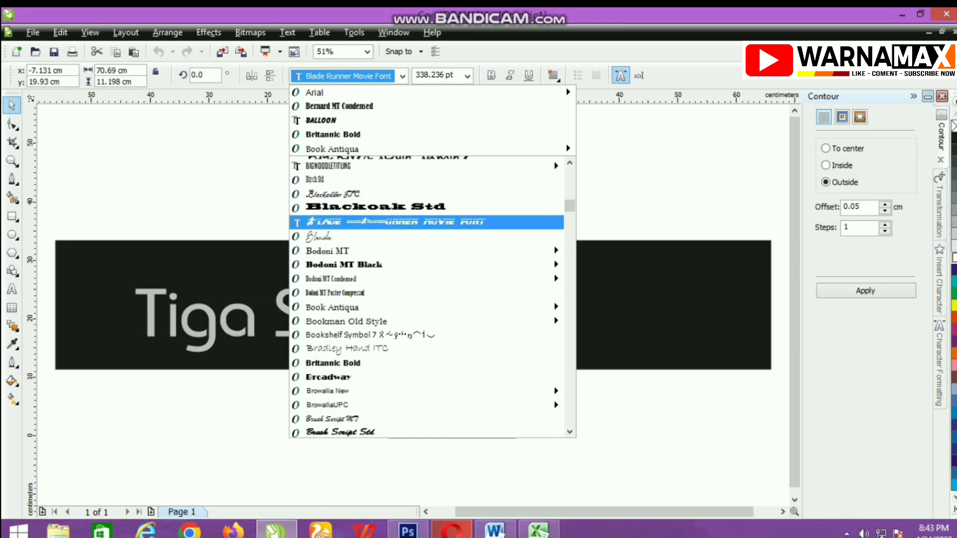
{"action": "scroll", "coordinate": [373, 372], "scroll_direction": "down", "scroll_amount": 1}
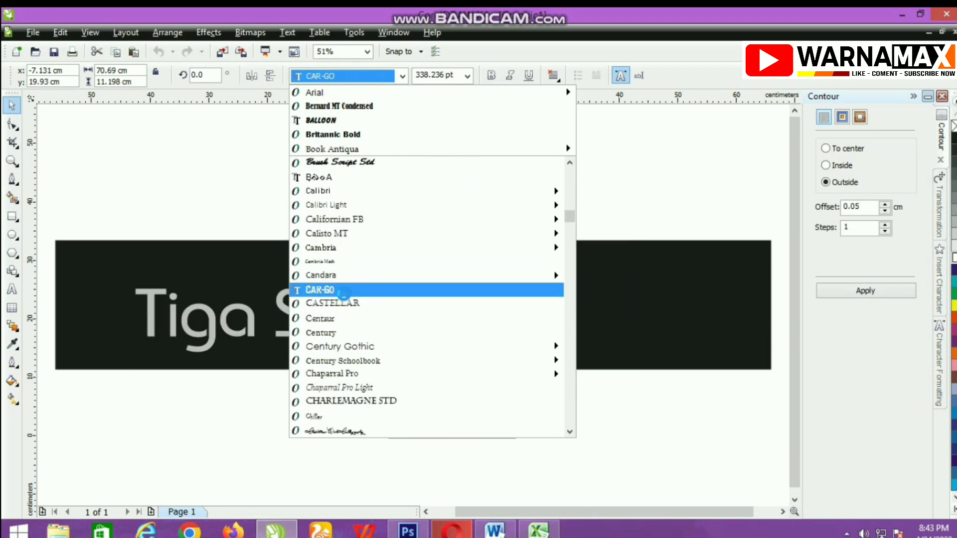
{"action": "scroll", "coordinate": [348, 301], "scroll_direction": "down", "scroll_amount": 3}
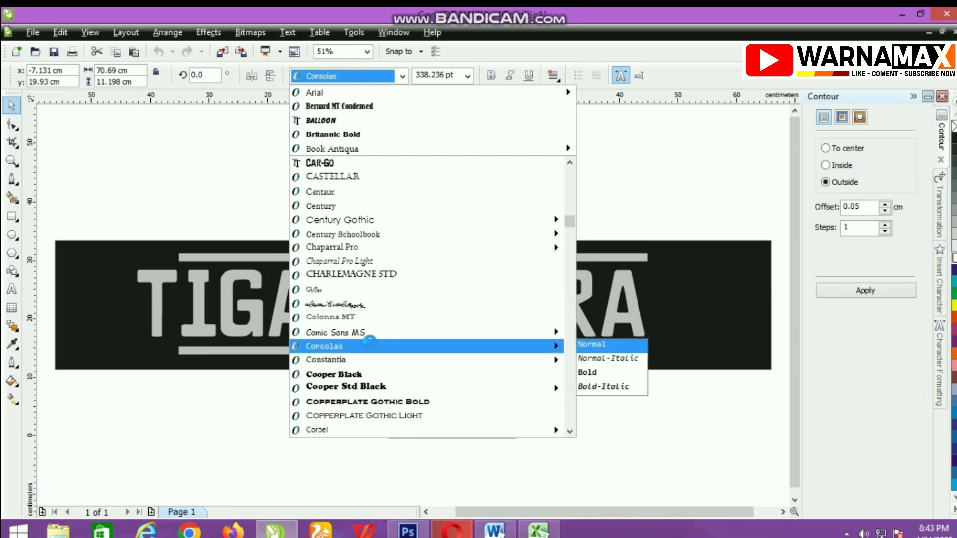
{"action": "scroll", "coordinate": [351, 319], "scroll_direction": "down", "scroll_amount": 6}
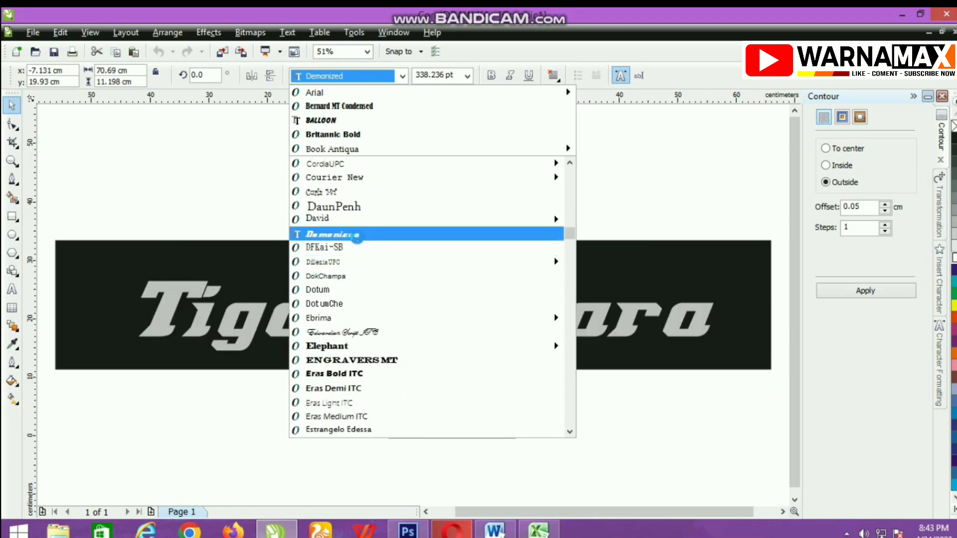
{"action": "left_click", "coordinate": [349, 276]}
- Convert the whole "Tiga Saudara" text to UPPERCASE
{"action": "key", "text": "F8"}
{"action": "key", "text": "ctrl+a"}
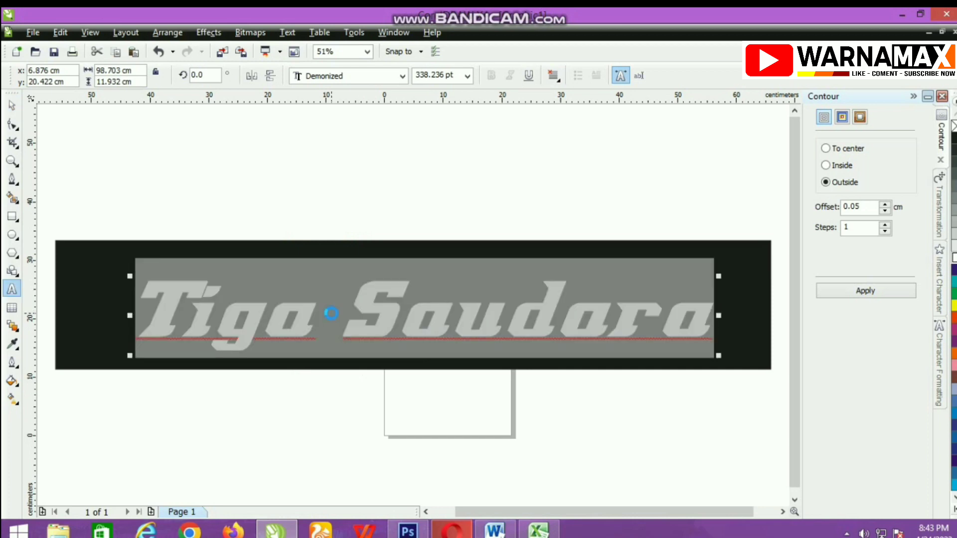
{"action": "key", "text": "shift+F3"}
{"action": "left_click", "coordinate": [421, 258]}
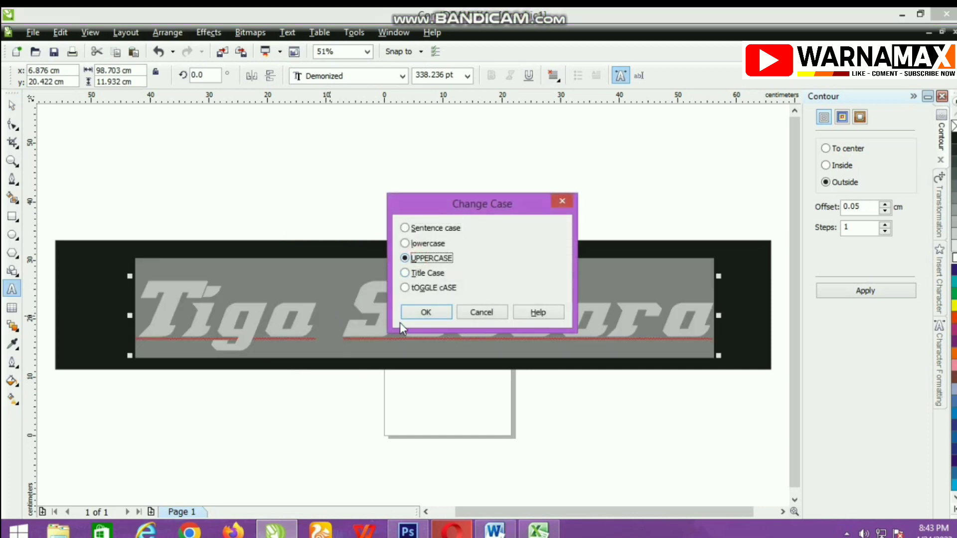
{"action": "left_click", "coordinate": [426, 312]}
{"action": "scroll", "coordinate": [413, 305], "scroll_direction": "down", "scroll_amount": 2}
{"action": "key", "text": "Escape"}
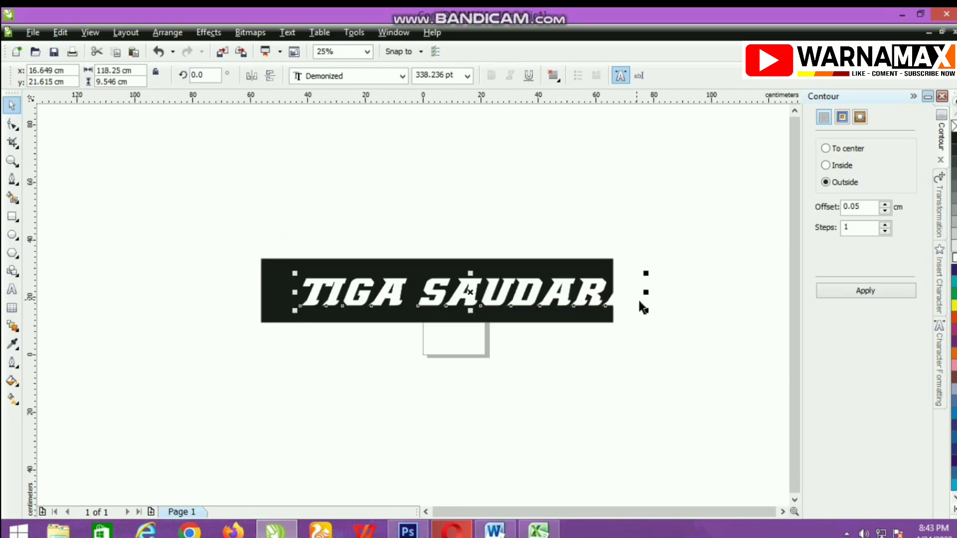
- Squeeze the text horizontally from both ends to about 112 cm wide so it fits inside the black rectangle
{"action": "left_click_drag", "start_coordinate": [646, 295], "coordinate": [604, 336]}
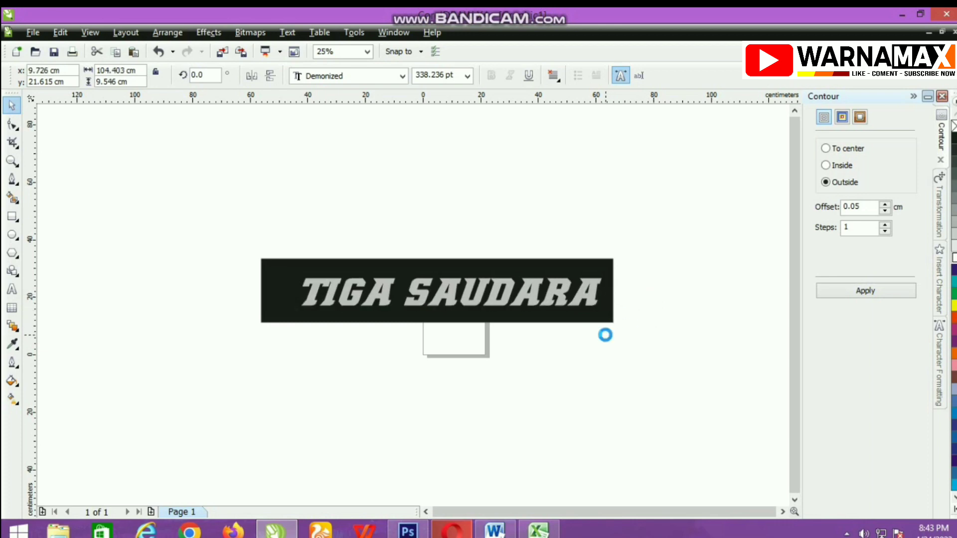
{"action": "left_click_drag", "start_coordinate": [297, 296], "coordinate": [268, 332]}
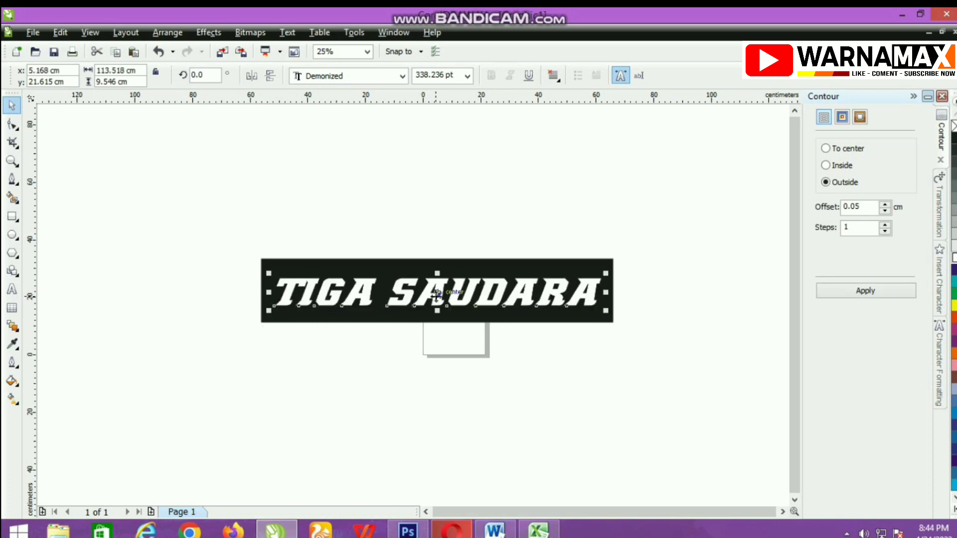
{"action": "scroll", "coordinate": [436, 295], "scroll_direction": "up", "scroll_amount": 1}
{"action": "left_click_drag", "start_coordinate": [66, 306], "coordinate": [78, 318]}
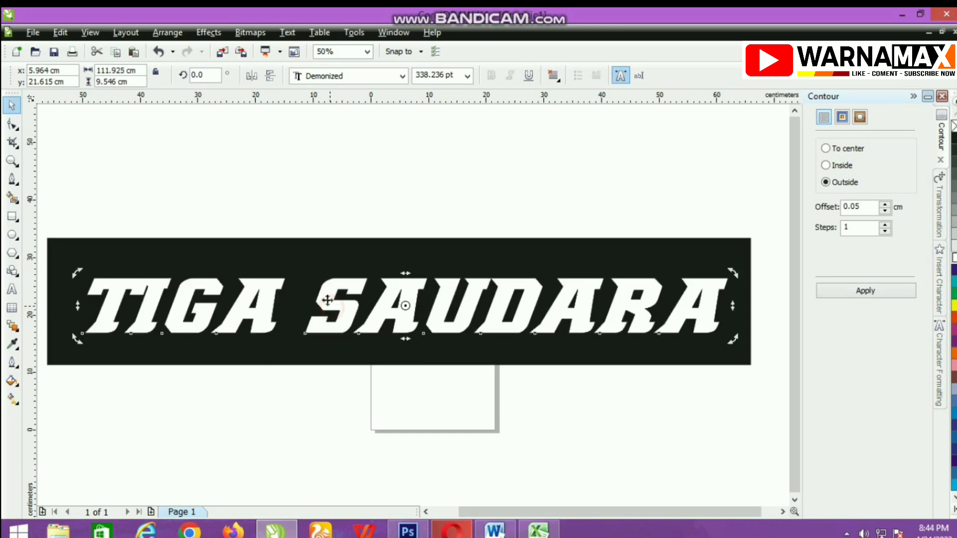
{"action": "left_click", "coordinate": [324, 216]}
{"action": "left_click", "coordinate": [330, 305]}
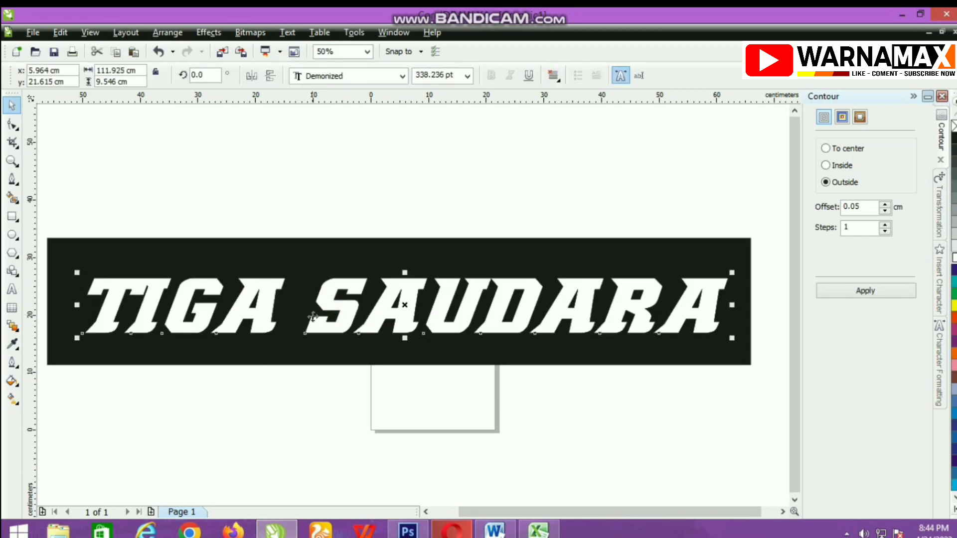
{"action": "left_click", "coordinate": [295, 410]}
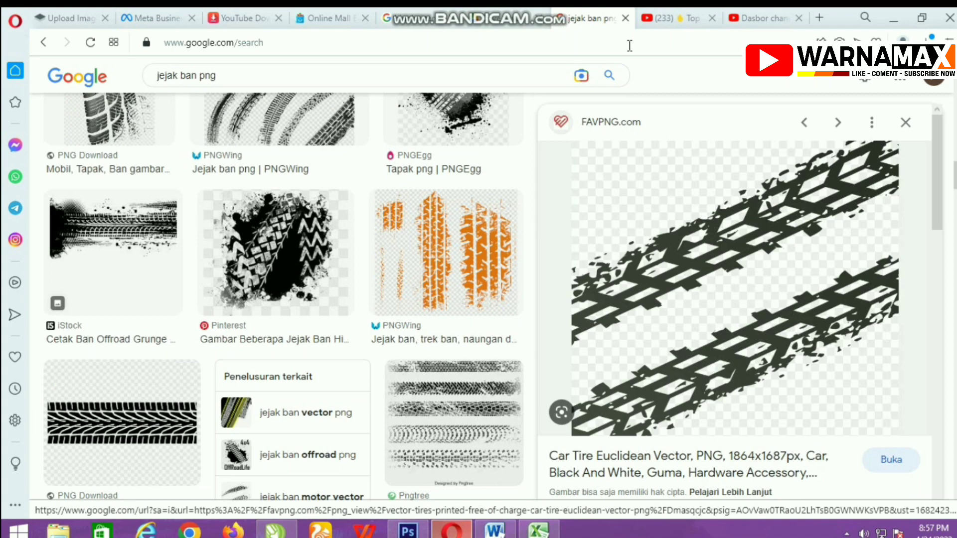
- Switch back to CorelDRAW and import the car-tire-euclidean-vector image from the DOWNLOAD1 folder, placing it below the black rectangle
{"action": "key", "text": "alt+Tab"}
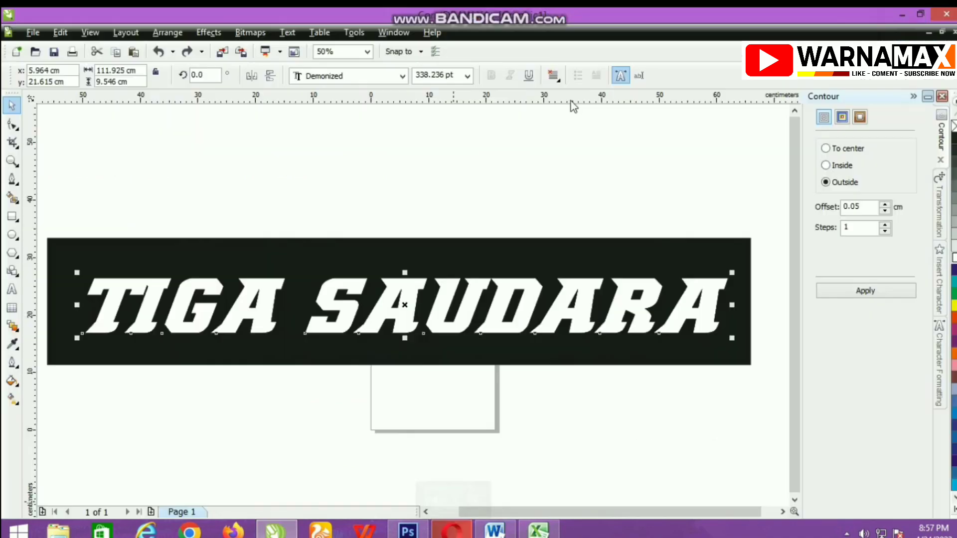
{"action": "right_click", "coordinate": [342, 175]}
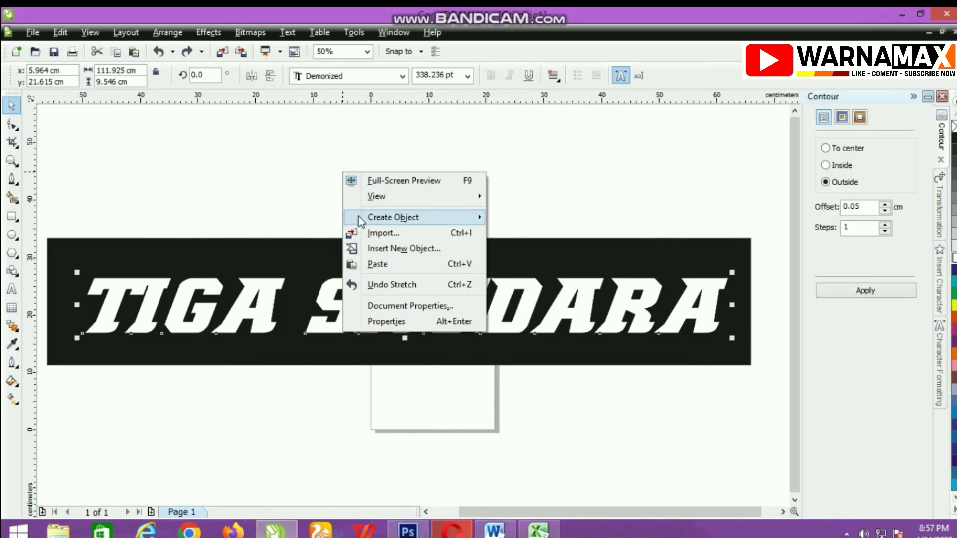
{"action": "left_click", "coordinate": [381, 233]}
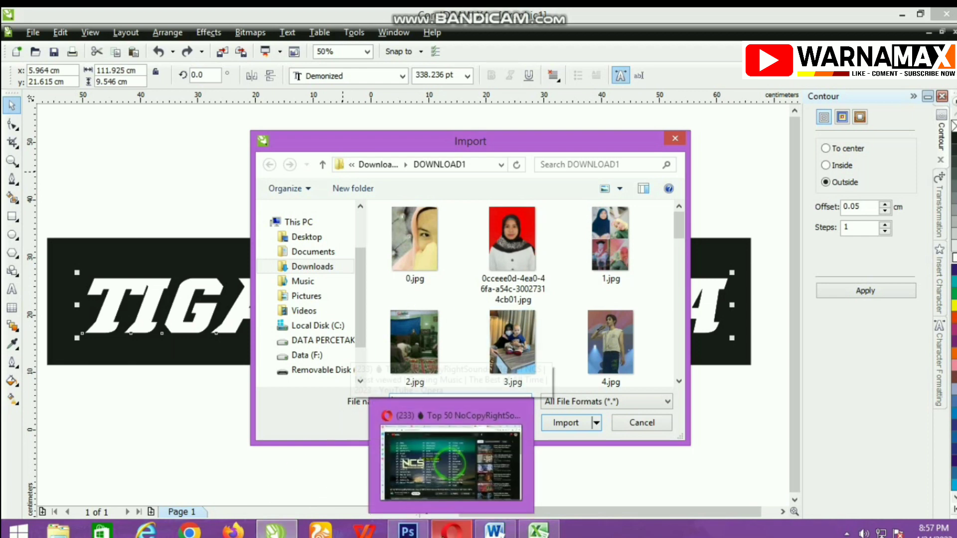
{"action": "left_click", "coordinate": [312, 266]}
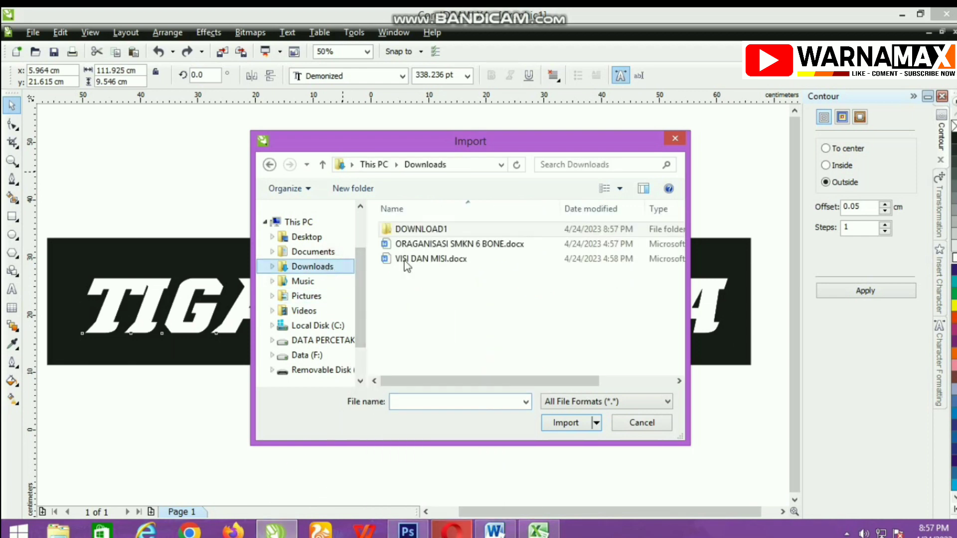
{"action": "double_click", "coordinate": [429, 228]}
{"action": "left_click_drag", "start_coordinate": [680, 229], "coordinate": [699, 344]}
{"action": "left_click", "coordinate": [587, 332]}
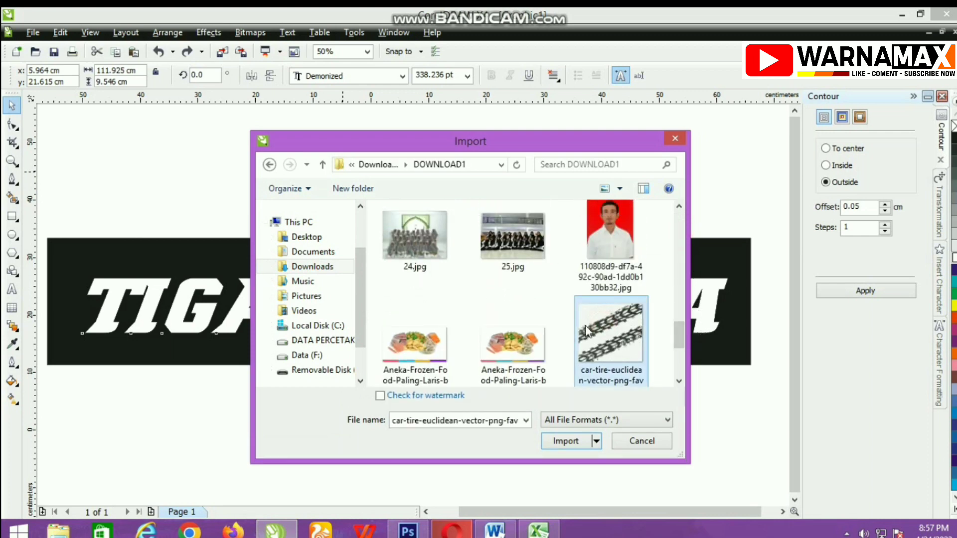
{"action": "left_click", "coordinate": [619, 436]}
{"action": "scroll", "coordinate": [253, 439], "scroll_direction": "up", "scroll_amount": 2}
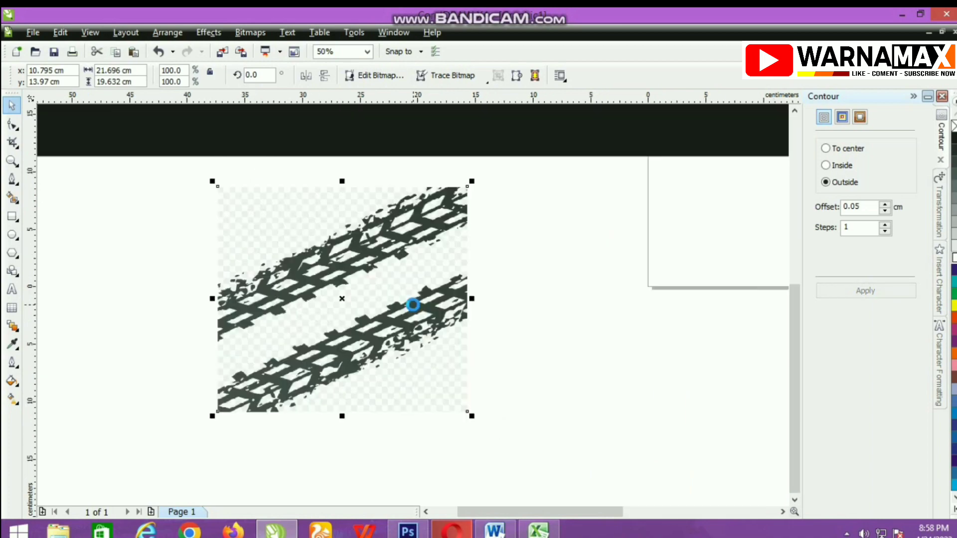
- Outline-trace the imported tire-track bitmap using the Line art image type
{"action": "left_click", "coordinate": [449, 76]}
{"action": "mouse_move", "coordinate": [510, 122]}
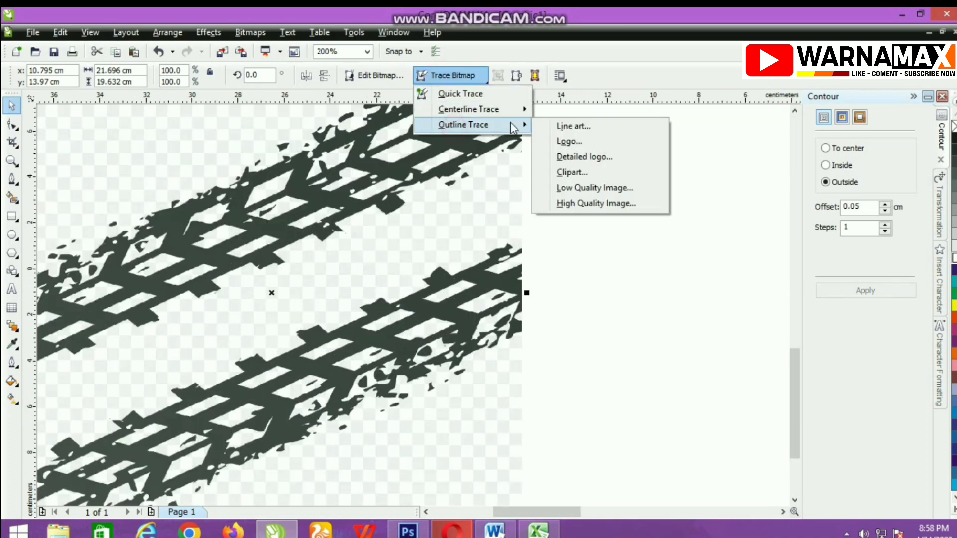
{"action": "left_click", "coordinate": [561, 129]}
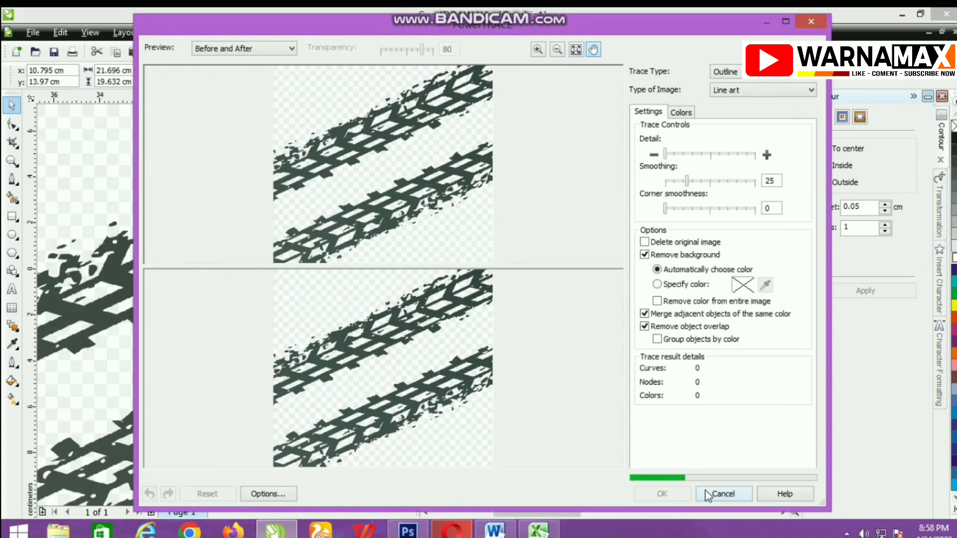
{"action": "left_click", "coordinate": [661, 493]}
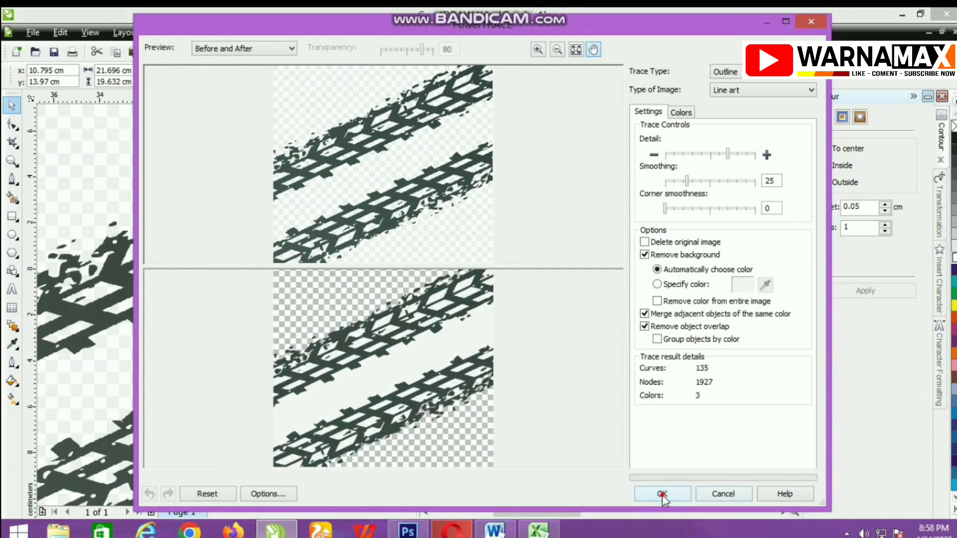
- Move the traced tire-track artwork off the bitmap and delete the original bitmap
{"action": "scroll", "coordinate": [380, 369], "scroll_direction": "down", "scroll_amount": 3}
{"action": "mouse_move", "coordinate": [380, 284]}
{"action": "left_mouse_down"}
{"action": "mouse_move", "coordinate": [577, 316]}
{"action": "mouse_move", "coordinate": [582, 305]}
{"action": "left_mouse_up"}
{"action": "left_click", "coordinate": [394, 280]}
{"action": "key", "text": "Delete"}
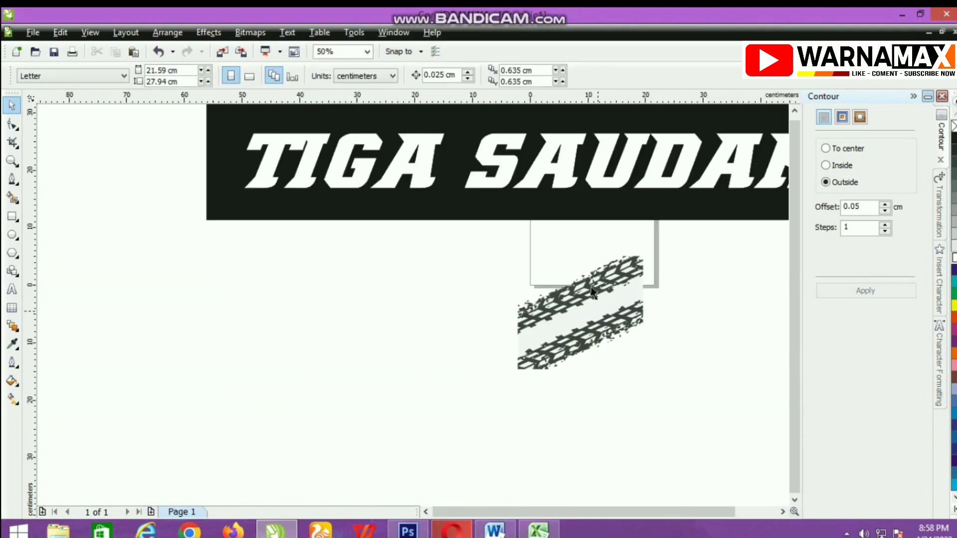
- Ungroup the traced tire-track artwork
{"action": "scroll", "coordinate": [648, 279], "scroll_direction": "up", "scroll_amount": 2}
{"action": "left_click", "coordinate": [451, 288]}
{"action": "right_click", "coordinate": [451, 288]}
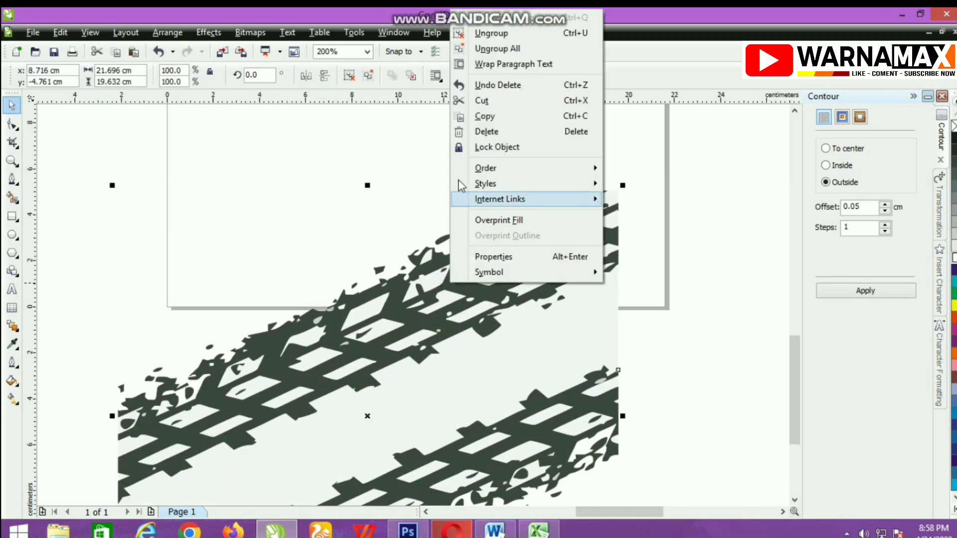
{"action": "left_click", "coordinate": [489, 34]}
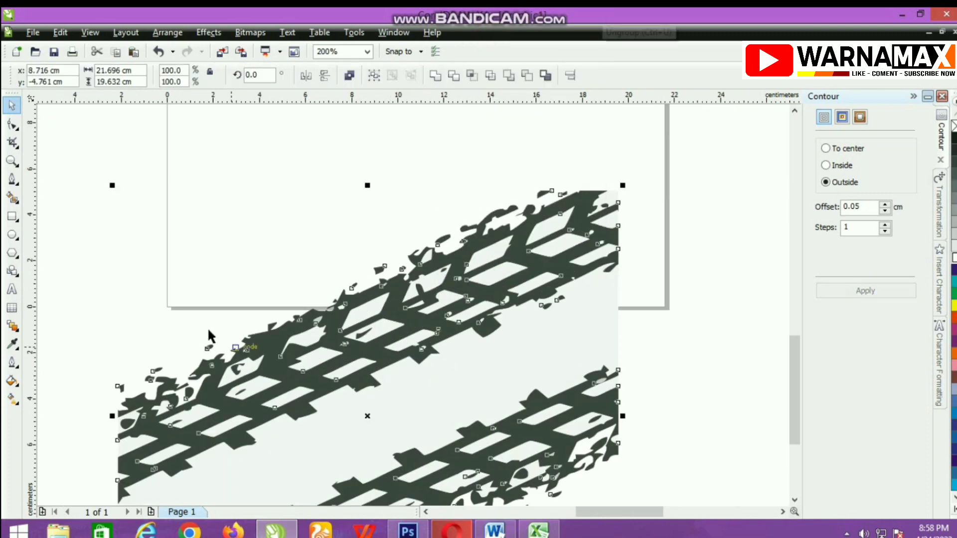
{"action": "left_click", "coordinate": [192, 265]}
- Pull the lower tire track out of the tracing and delete the remaining traced pieces
{"action": "scroll", "coordinate": [419, 339], "scroll_direction": "down", "scroll_amount": 1}
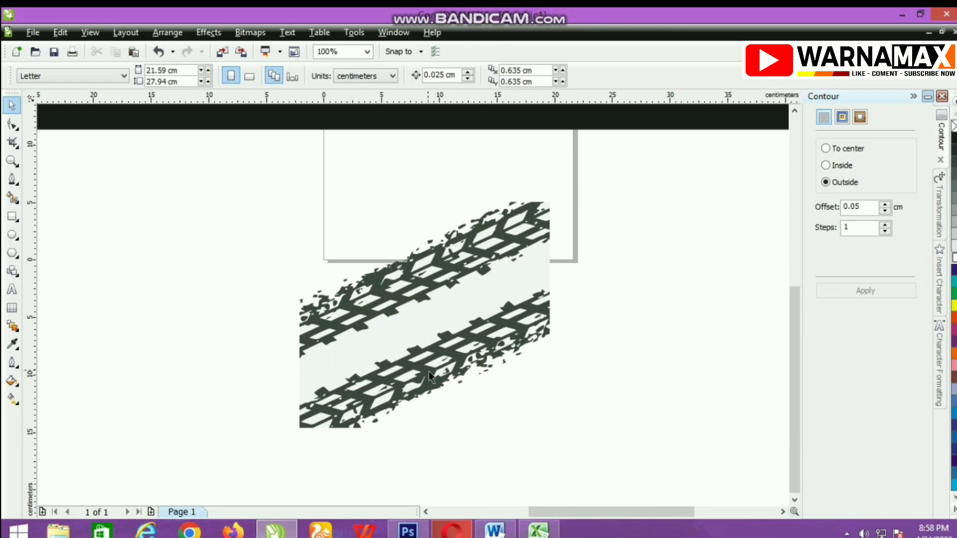
{"action": "left_click_drag", "start_coordinate": [428, 372], "coordinate": [552, 411]}
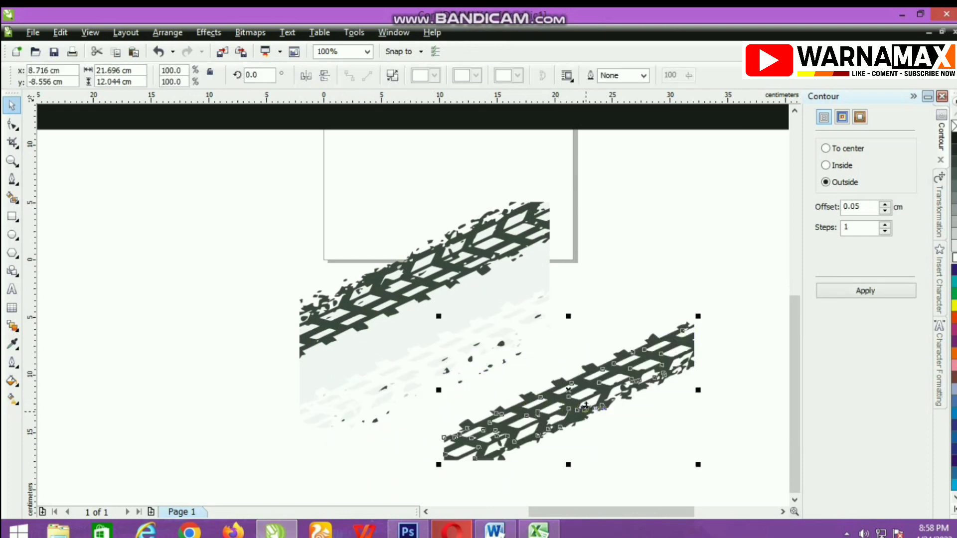
{"action": "left_click_drag", "start_coordinate": [217, 173], "coordinate": [573, 485]}
{"action": "key", "text": "Delete"}
- Place the tire track at the black rectangle's lower-left corner and enlarge it proportionally to about 56.9 × 31.6 cm
{"action": "left_click_drag", "start_coordinate": [558, 407], "coordinate": [385, 240]}
{"action": "scroll", "coordinate": [414, 306], "scroll_direction": "down", "scroll_amount": 1}
{"action": "left_click_drag", "start_coordinate": [416, 296], "coordinate": [120, 194]}
{"action": "left_click_drag", "start_coordinate": [188, 235], "coordinate": [250, 252]}
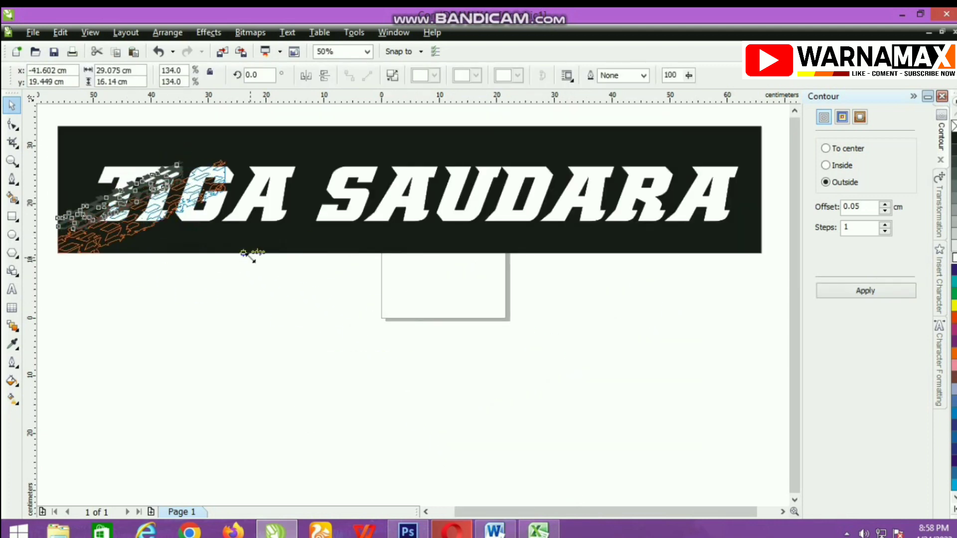
{"action": "left_click_drag", "start_coordinate": [227, 153], "coordinate": [377, 135]}
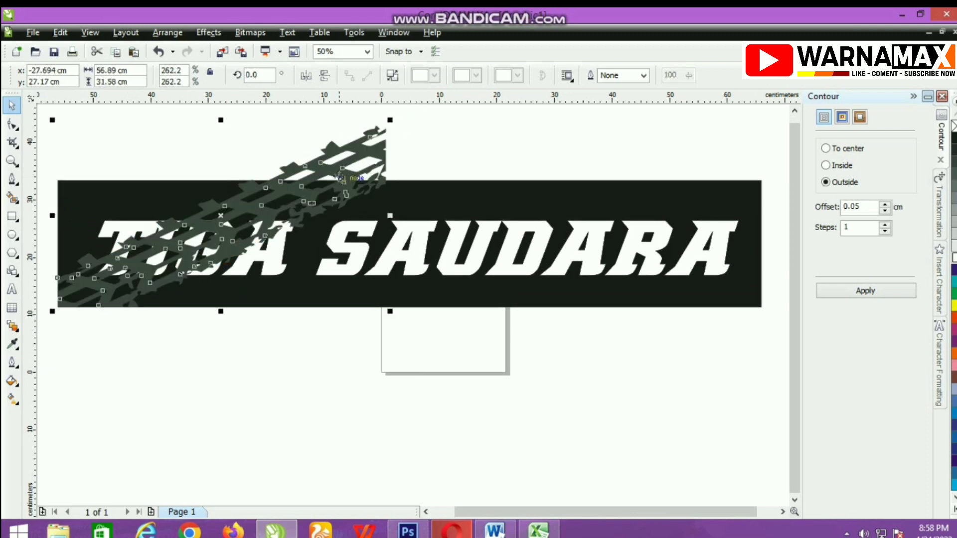
- Fill the tire track with a golden yellow
{"action": "left_click", "coordinate": [953, 305]}
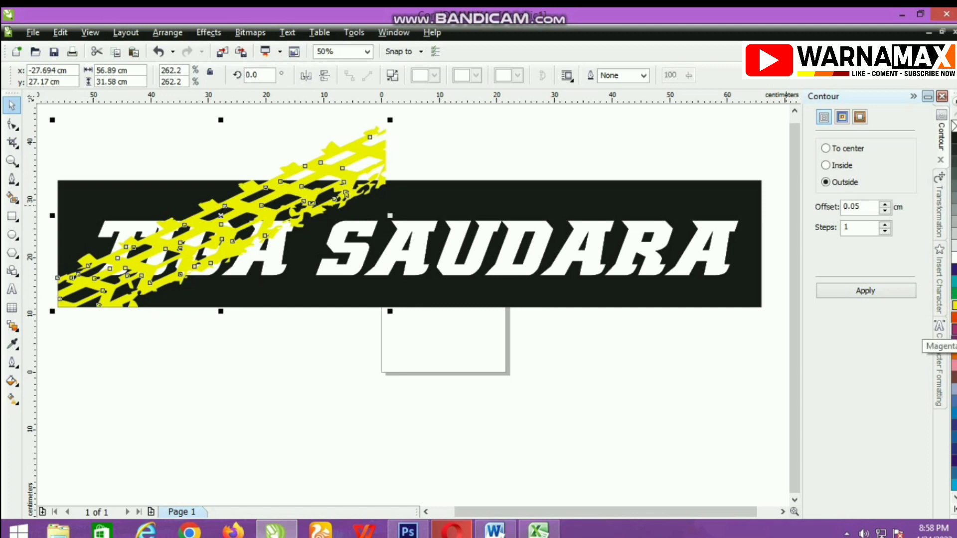
{"action": "left_click", "coordinate": [952, 509]}
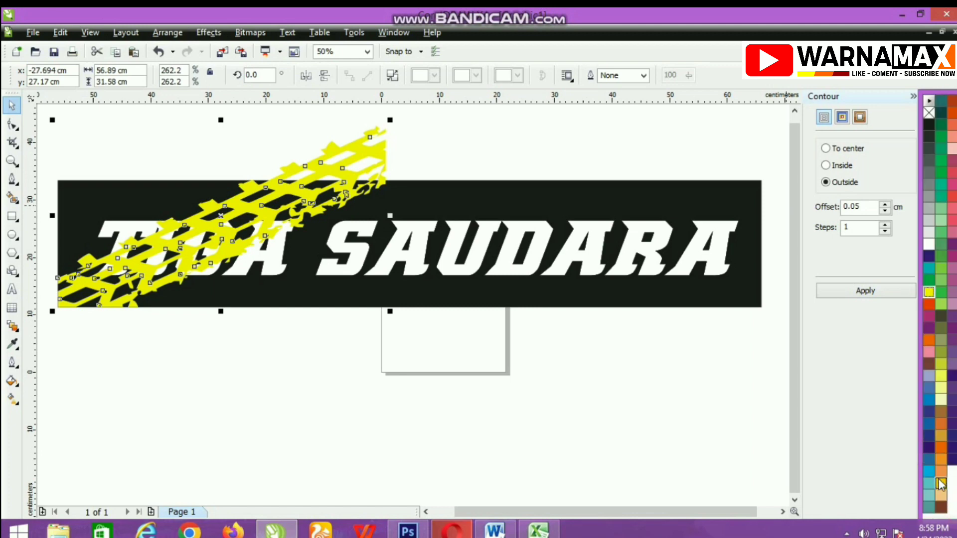
{"action": "left_click", "coordinate": [941, 484]}
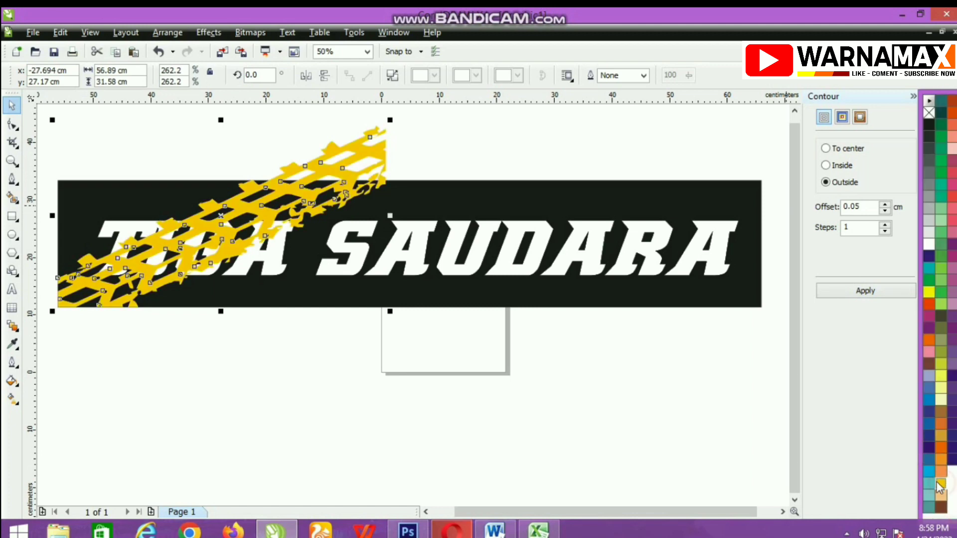
- Bring the TIGA SAUDARA text in front of the yellow tire track
{"action": "left_click", "coordinate": [424, 228]}
{"action": "right_click", "coordinate": [421, 227]}
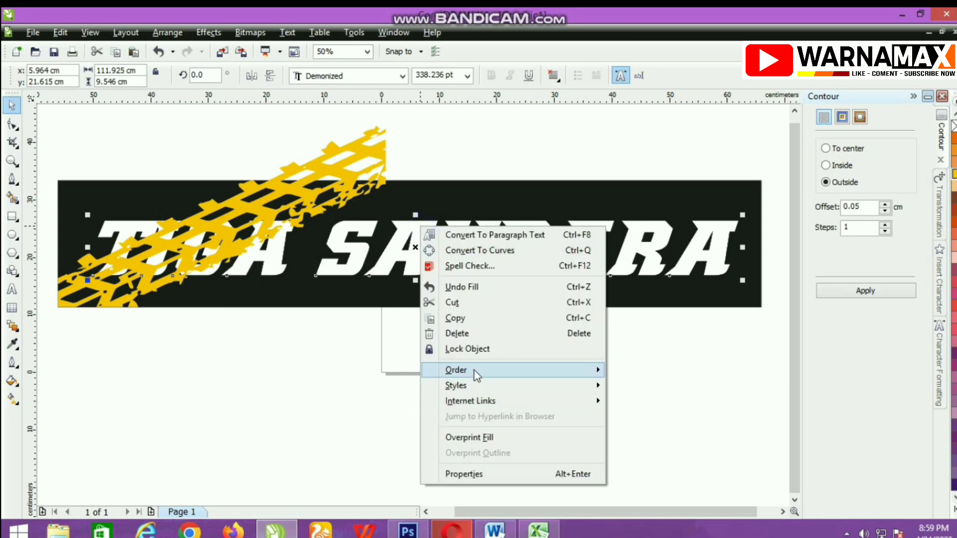
{"action": "mouse_move", "coordinate": [478, 371]}
{"action": "left_click", "coordinate": [648, 262]}
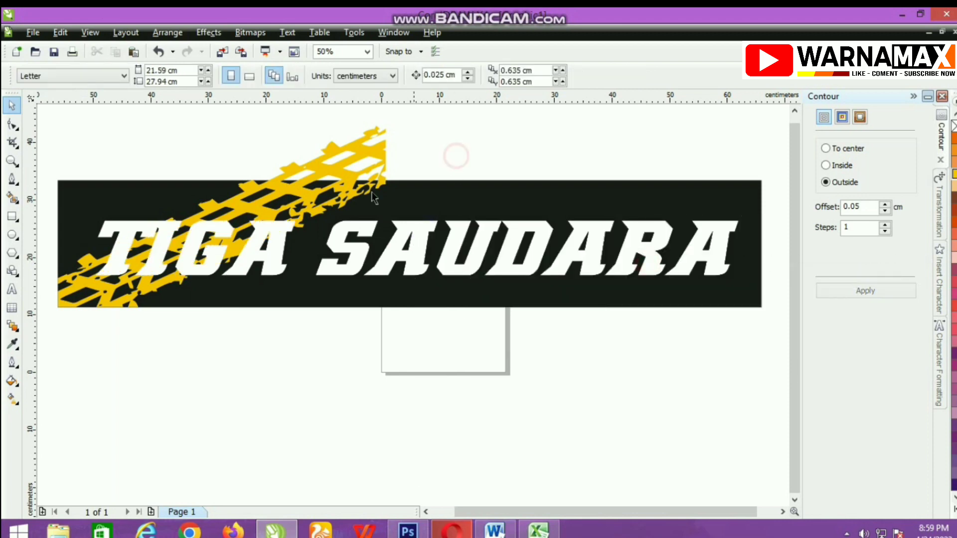
- Duplicate the yellow tire track straight across onto the right half of the banner, over SAUDARA
{"action": "left_click", "coordinate": [375, 151]}
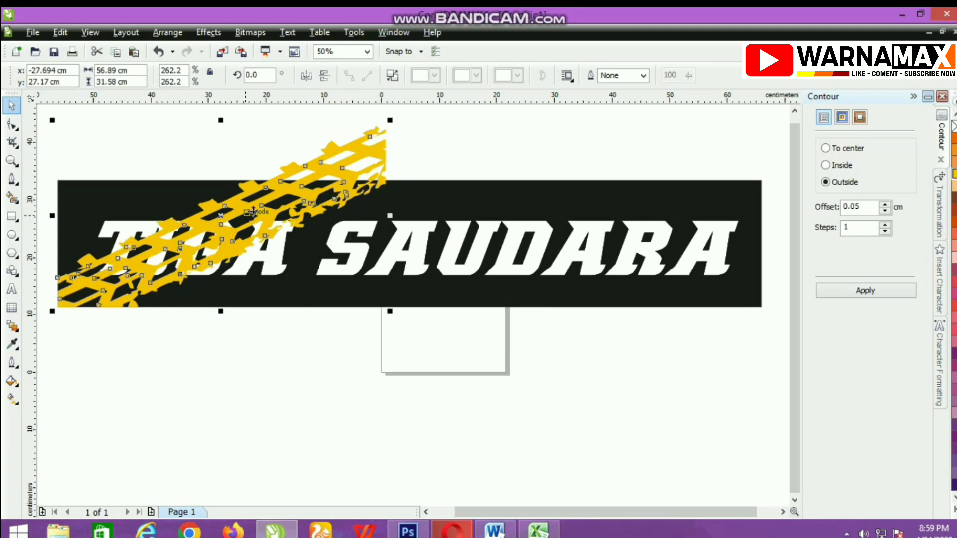
{"action": "left_click_drag", "start_coordinate": [254, 210], "coordinate": [604, 277]}
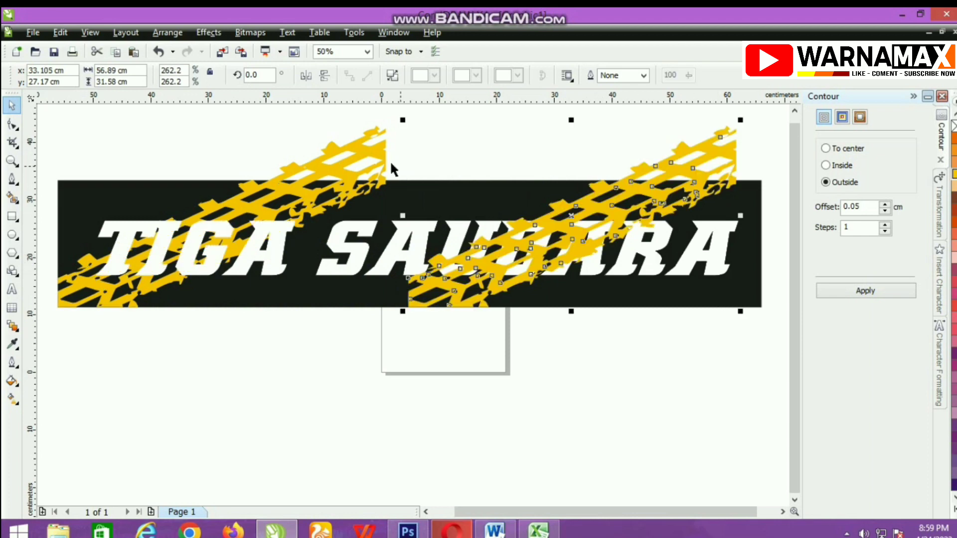
{"action": "scroll", "coordinate": [338, 338], "scroll_direction": "down", "scroll_amount": 1}
{"action": "scroll", "coordinate": [386, 380], "scroll_direction": "up", "scroll_amount": 2}
{"action": "scroll", "coordinate": [411, 310], "scroll_direction": "down", "scroll_amount": 1}
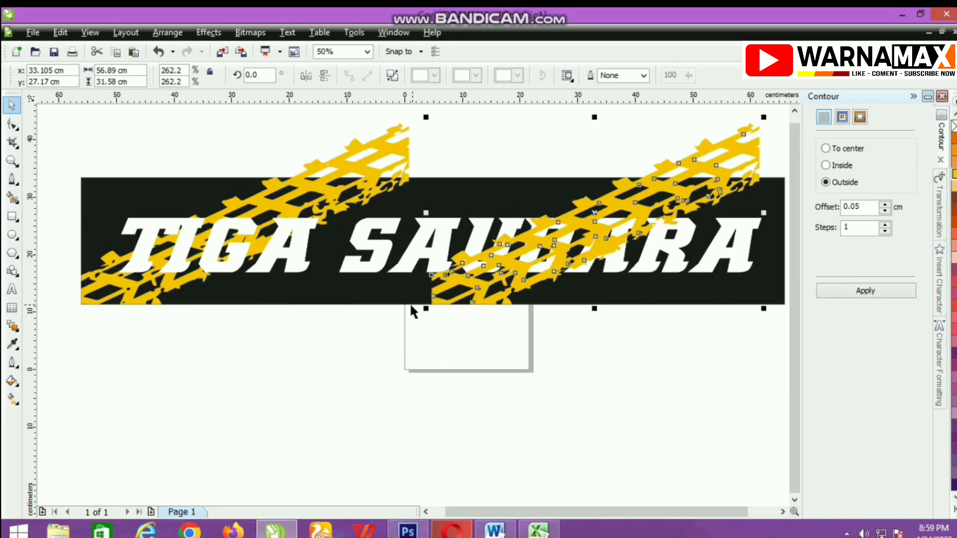
- Enlarge the duplicated tire track proportionally to about 75.3 × 41.8 cm, ending at the black rectangle's right edge
{"action": "left_click_drag", "start_coordinate": [425, 310], "coordinate": [346, 372]}
{"action": "scroll", "coordinate": [346, 371], "scroll_direction": "down", "scroll_amount": 1}
{"action": "scroll", "coordinate": [654, 214], "scroll_direction": "up", "scroll_amount": 1}
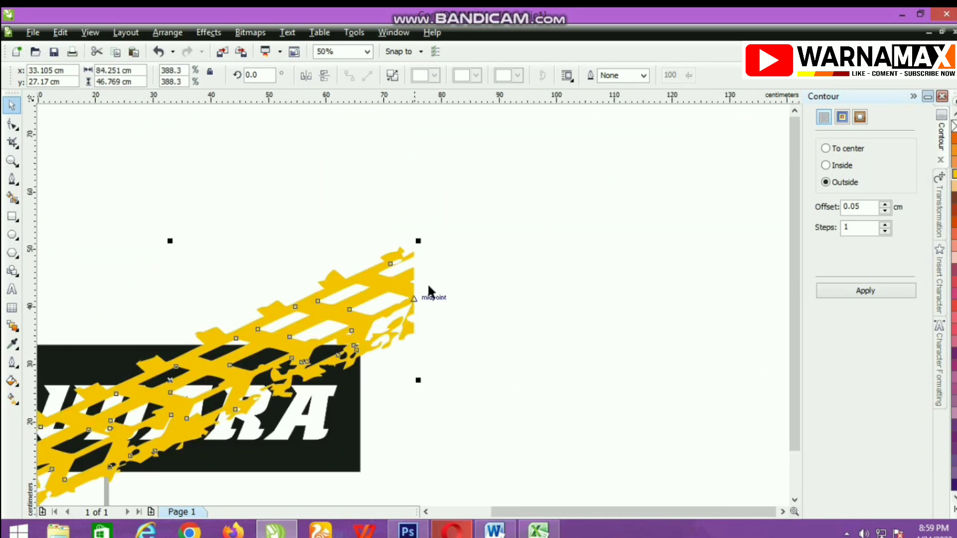
{"action": "left_click_drag", "start_coordinate": [417, 241], "coordinate": [393, 264]}
{"action": "scroll", "coordinate": [393, 264], "scroll_direction": "down", "scroll_amount": 1}
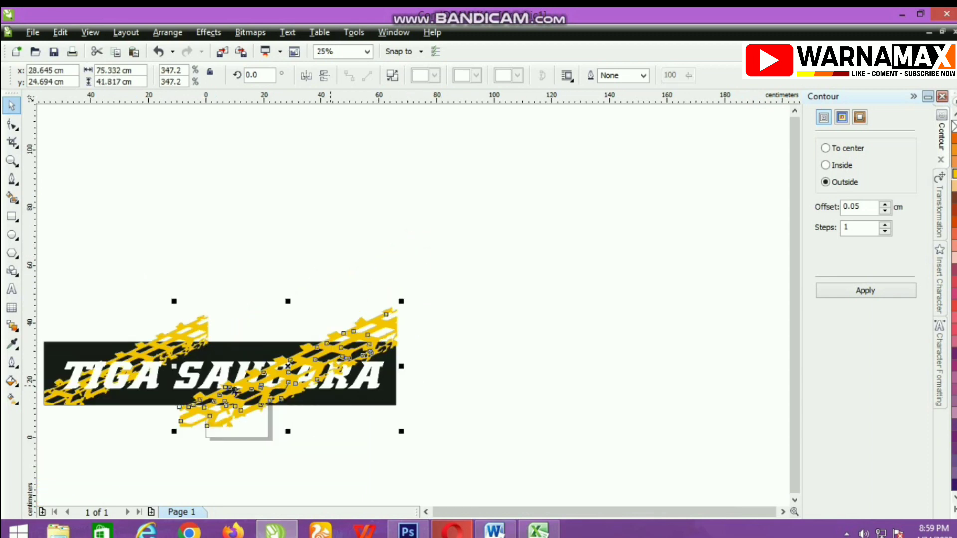
{"action": "scroll", "coordinate": [414, 310], "scroll_direction": "up", "scroll_amount": 1}
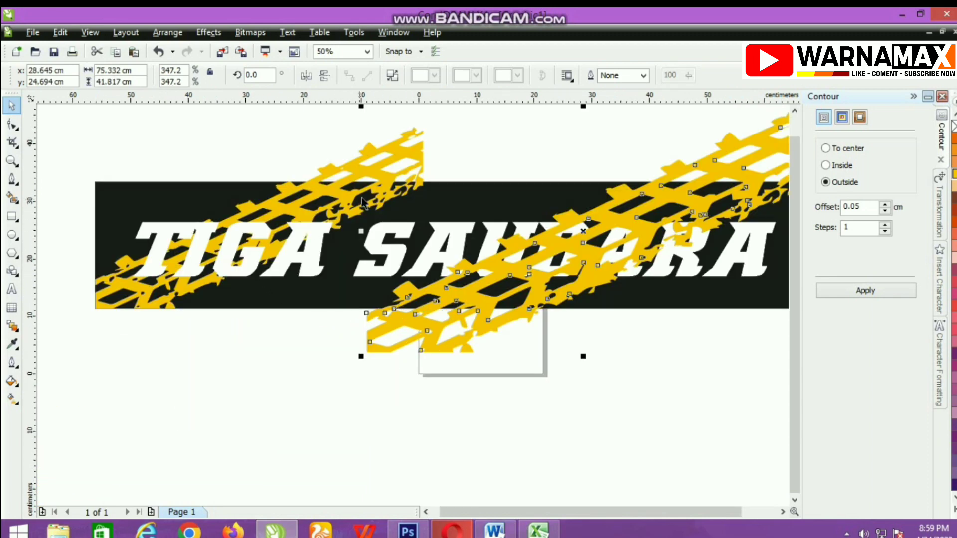
- Bring the TIGA SAUDARA text to the front so it sits above both tire tracks
{"action": "left_click", "coordinate": [388, 187]}
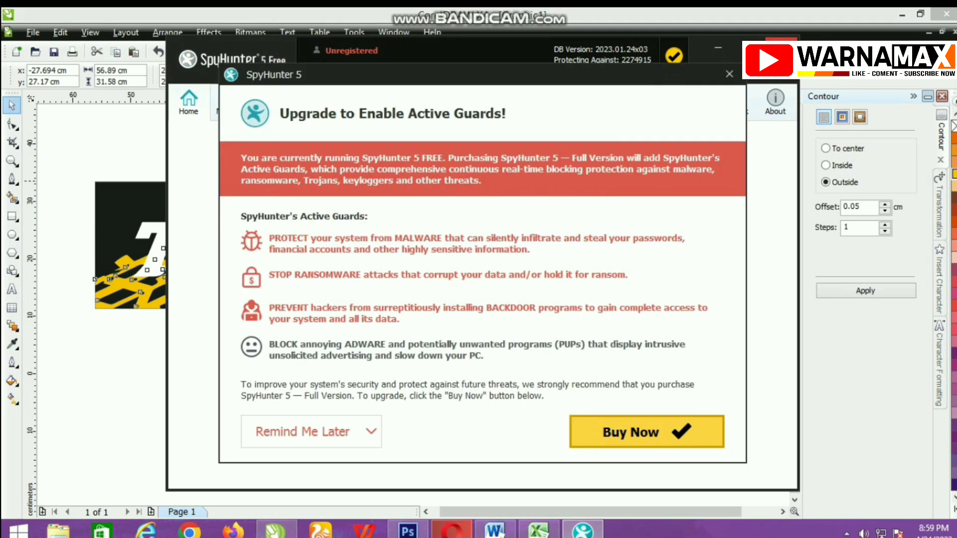
{"action": "scroll", "coordinate": [420, 245], "scroll_direction": "down", "scroll_amount": 1}
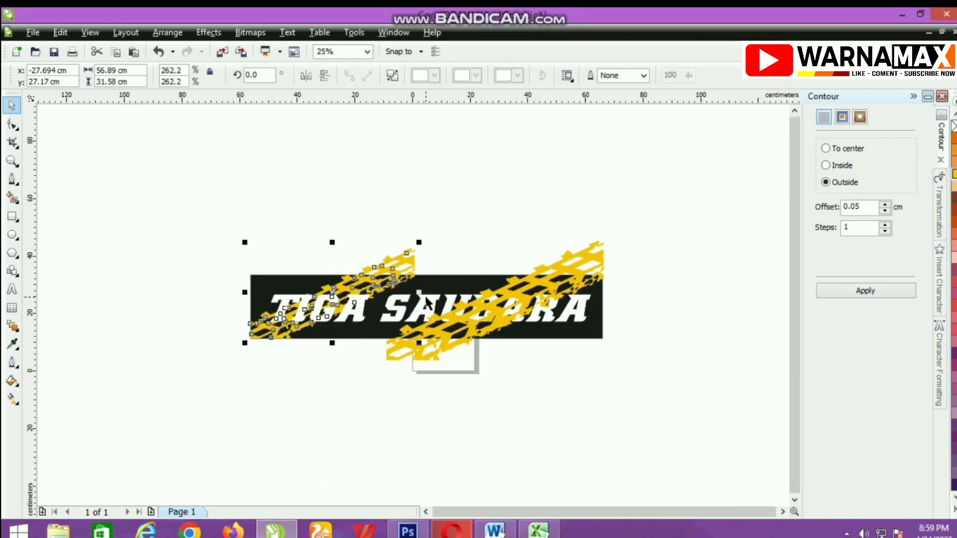
{"action": "left_click", "coordinate": [424, 299]}
{"action": "right_click", "coordinate": [429, 305]}
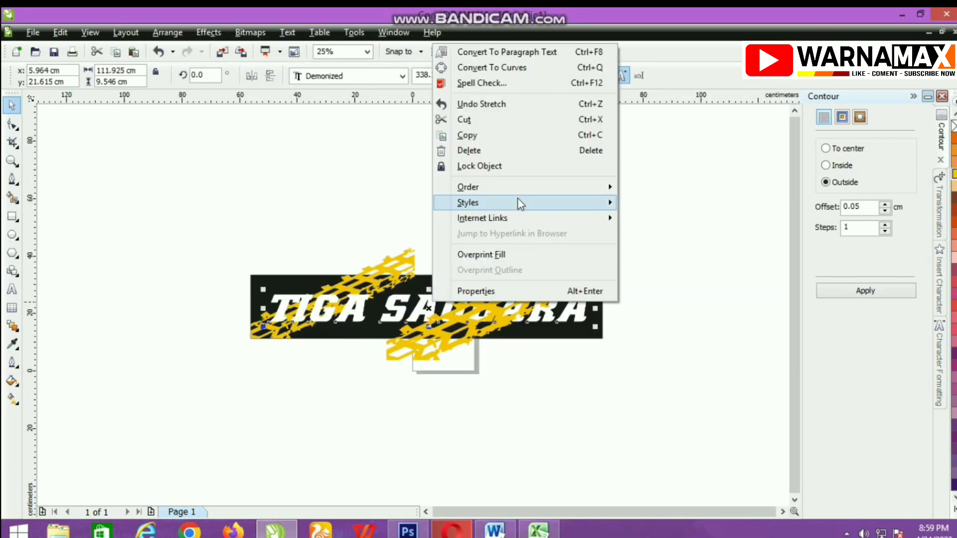
{"action": "mouse_move", "coordinate": [573, 187]}
{"action": "left_click", "coordinate": [691, 97]}
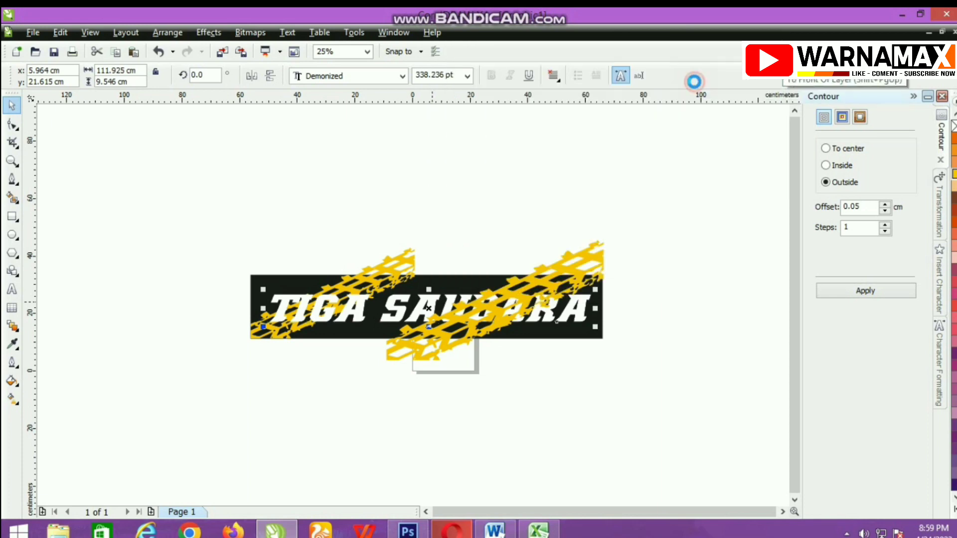
- Try the Signatra DEMO font on the banner text, scaling it to about 103 × 17 cm inside the rectangle
{"action": "left_click", "coordinate": [429, 319]}
{"action": "left_click", "coordinate": [430, 319]}
{"action": "left_click", "coordinate": [401, 76]}
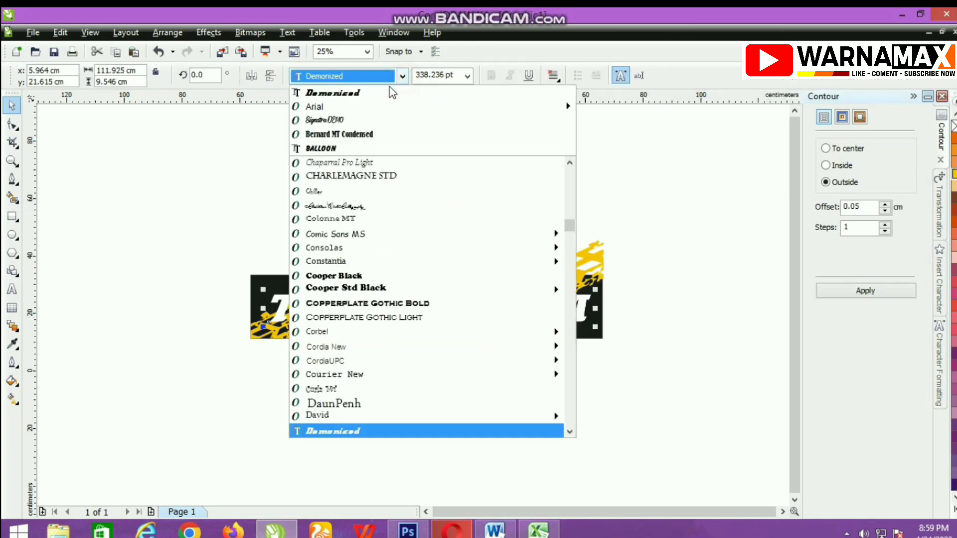
{"action": "left_click", "coordinate": [335, 121]}
{"action": "scroll", "coordinate": [416, 311], "scroll_direction": "up", "scroll_amount": 1}
{"action": "left_click_drag", "start_coordinate": [475, 331], "coordinate": [650, 294]}
{"action": "left_click_drag", "start_coordinate": [650, 385], "coordinate": [755, 404]}
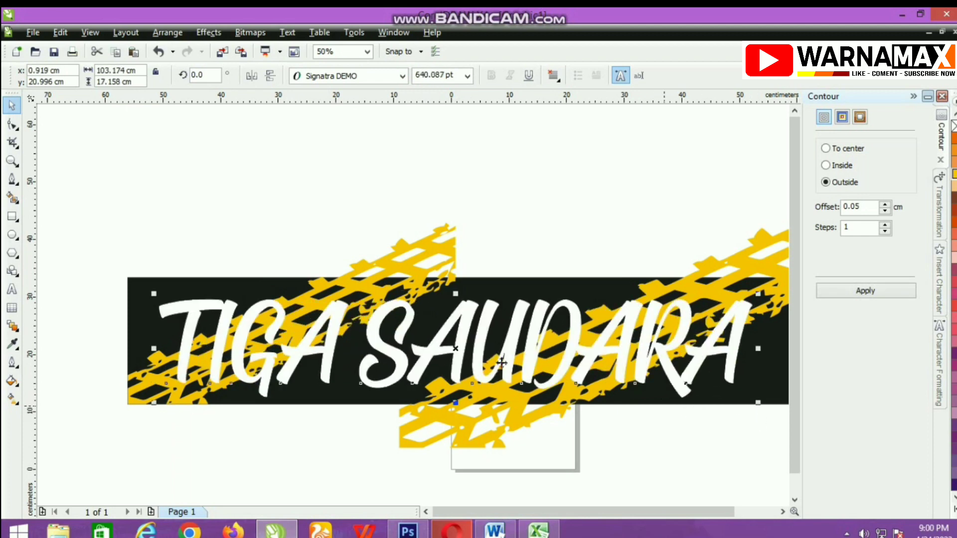
{"action": "scroll", "coordinate": [389, 347], "scroll_direction": "down", "scroll_amount": 1}
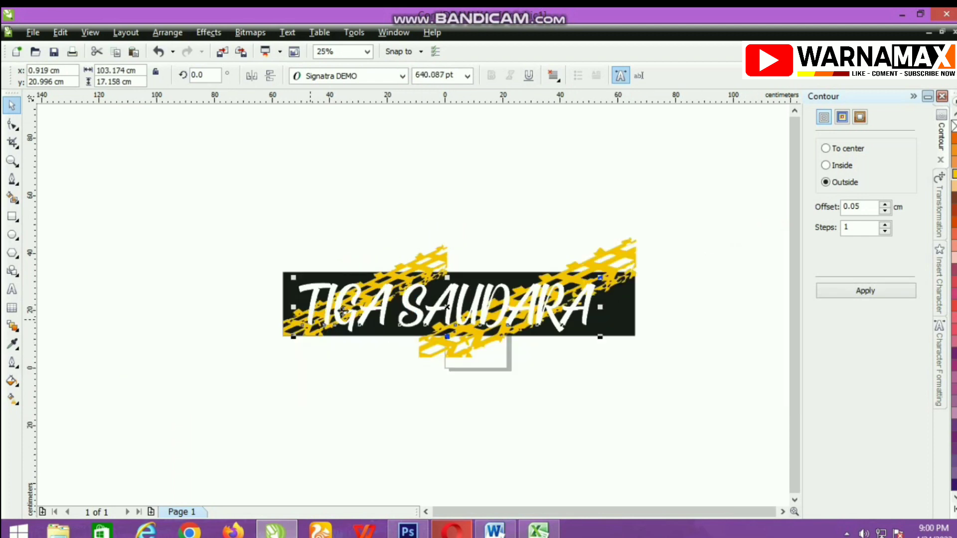
{"action": "scroll", "coordinate": [406, 311], "scroll_direction": "up", "scroll_amount": 1}
{"action": "scroll", "coordinate": [387, 284], "scroll_direction": "down", "scroll_amount": 1}
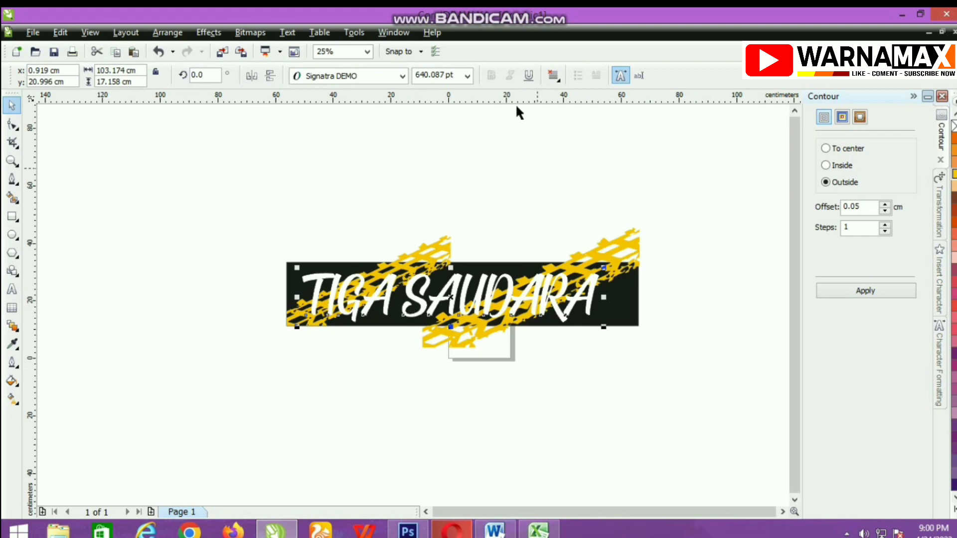
- Set the banner text's font to Demonized and scale it to about 109.4 × 9.3 cm within the black rectangle
{"action": "left_click", "coordinate": [403, 79]}
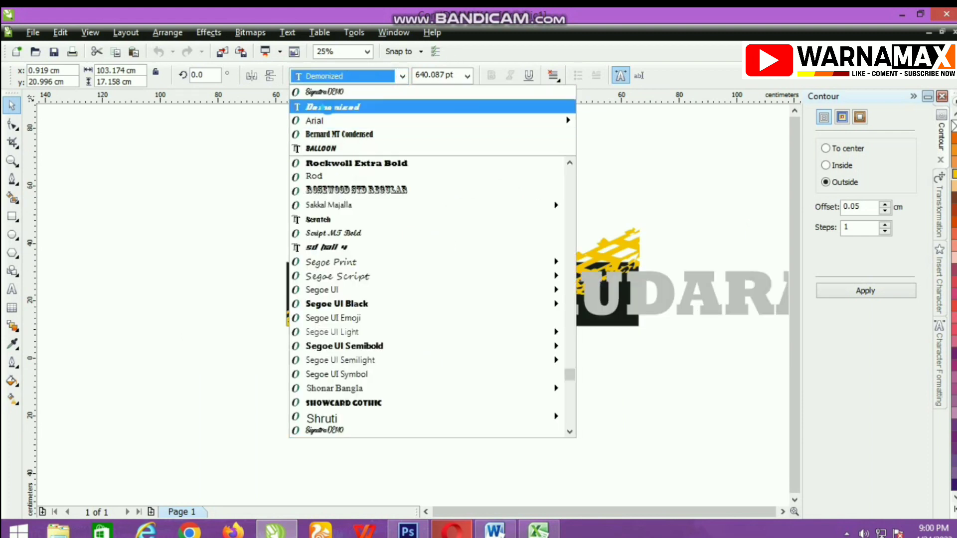
{"action": "left_click", "coordinate": [329, 103]}
{"action": "scroll", "coordinate": [305, 324], "scroll_direction": "down", "scroll_amount": 1}
{"action": "left_click_drag", "start_coordinate": [603, 292], "coordinate": [469, 303]}
{"action": "scroll", "coordinate": [446, 305], "scroll_direction": "up", "scroll_amount": 1}
{"action": "left_click_drag", "start_coordinate": [487, 341], "coordinate": [470, 360]}
{"action": "scroll", "coordinate": [335, 318], "scroll_direction": "up", "scroll_amount": 1}
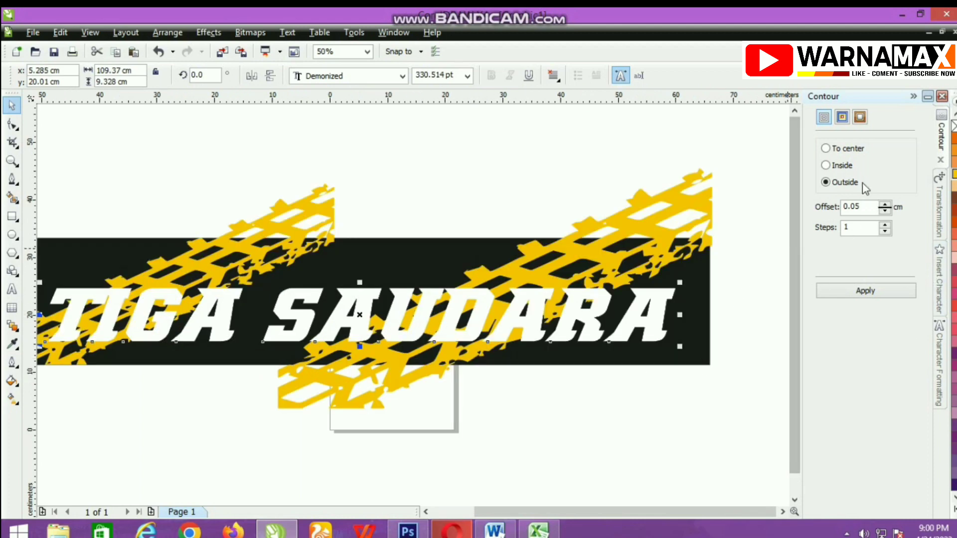
- Apply a one-step outside contour with a 0.2 cm offset to the TIGA SAUDARA text
{"action": "left_click_drag", "start_coordinate": [851, 210], "coordinate": [861, 224]}
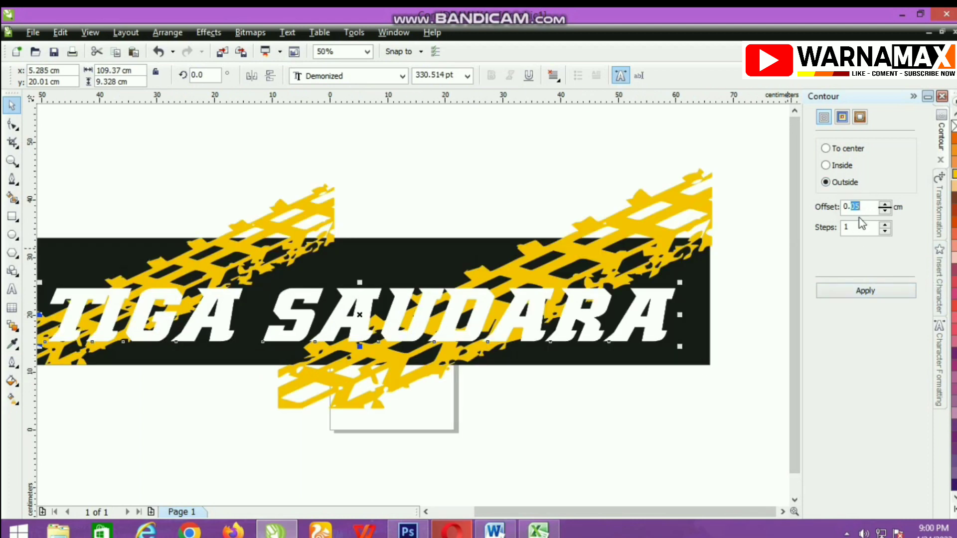
{"action": "type", "text": "2"}
{"action": "left_click", "coordinate": [870, 293]}
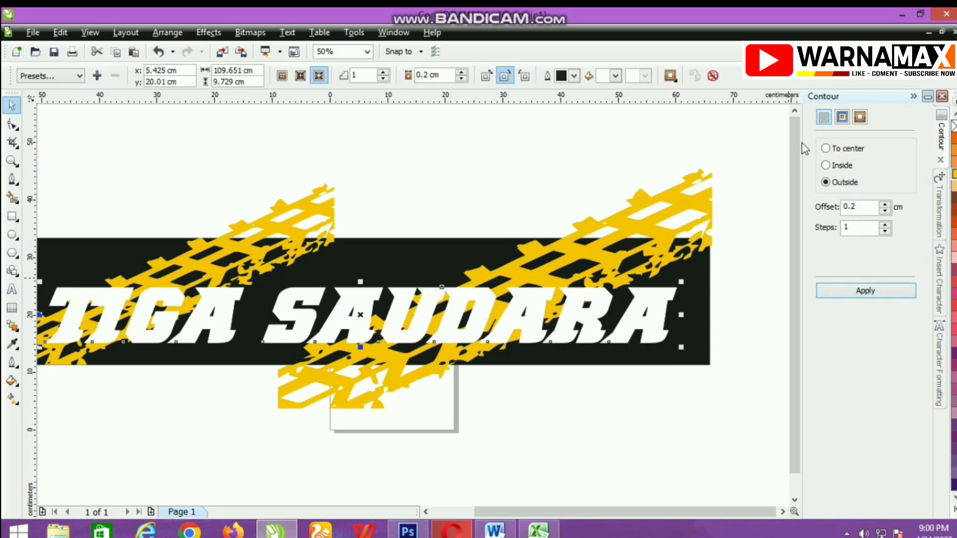
- Give the TIGA SAUDARA text's outside contour a dark purple fill and set its offset to 1.0 cm
{"action": "left_click", "coordinate": [616, 76]}
{"action": "left_click", "coordinate": [643, 164]}
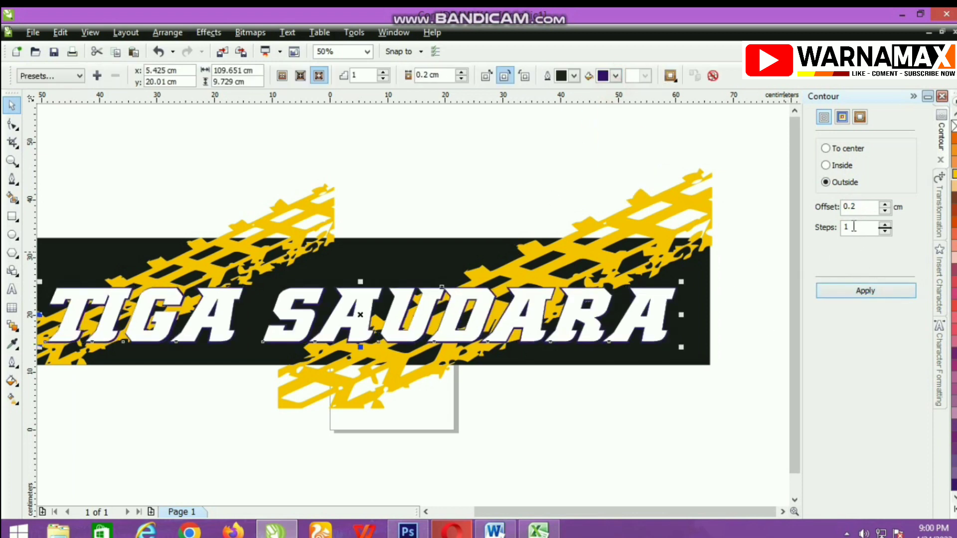
{"action": "left_click", "coordinate": [854, 288]}
{"action": "left_click", "coordinate": [847, 207]}
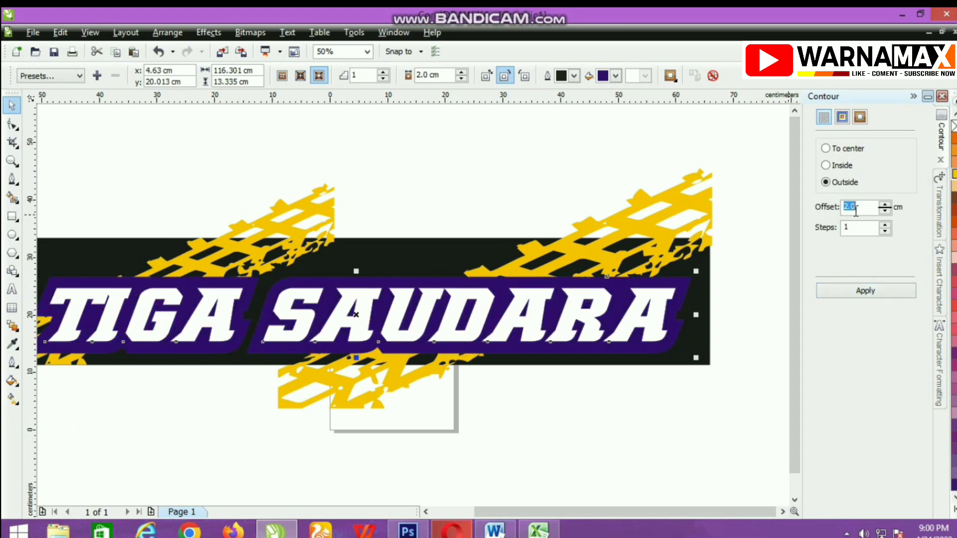
{"action": "key", "text": "Return"}
{"action": "left_click", "coordinate": [138, 204]}
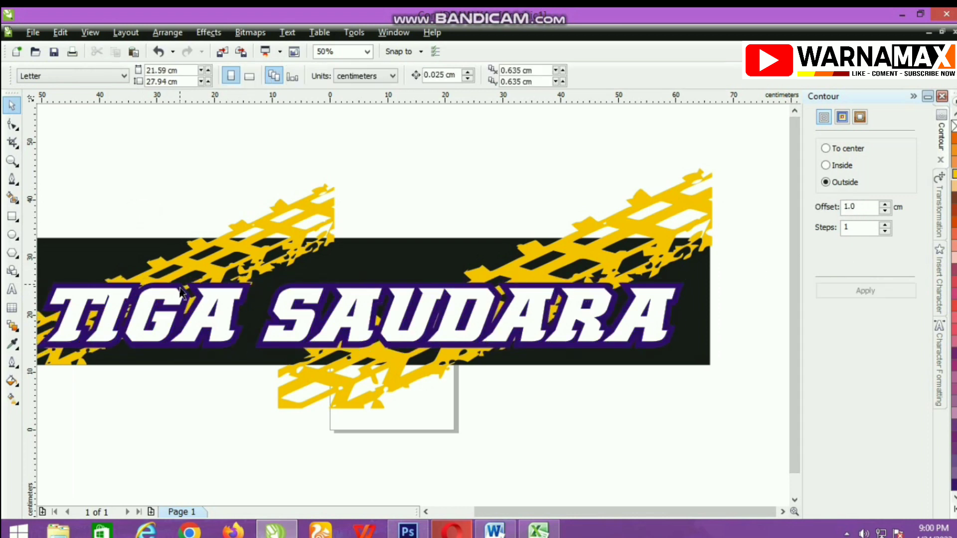
- Break the purple contour apart from the TIGA SAUDARA text
{"action": "scroll", "coordinate": [212, 304], "scroll_direction": "up", "scroll_amount": 2}
{"action": "right_click", "coordinate": [527, 227]}
{"action": "left_click", "coordinate": [545, 249]}
{"action": "scroll", "coordinate": [409, 307], "scroll_direction": "down", "scroll_amount": 2}
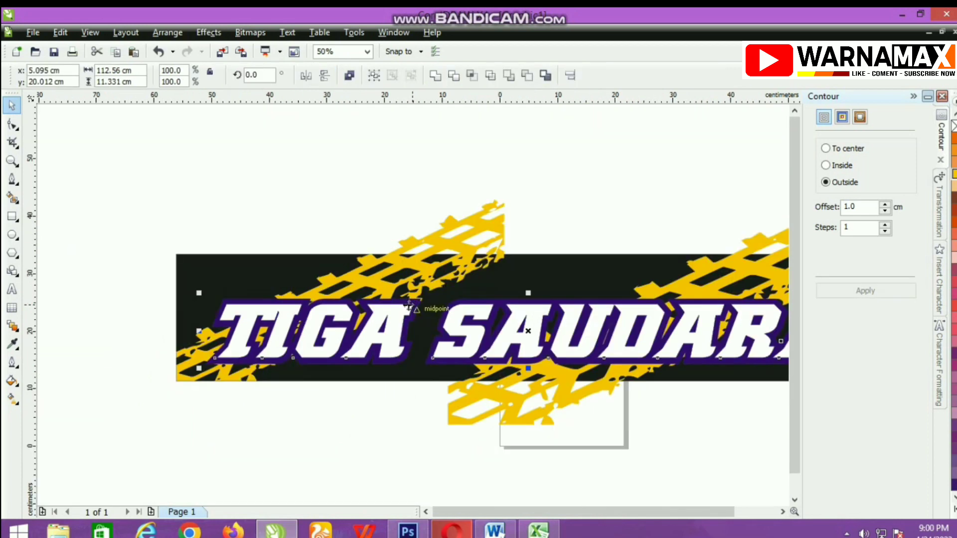
- Apply a second one-step, 1.0 cm outside contour to the purple contour shape and break it apart
{"action": "left_click", "coordinate": [80, 340]}
{"action": "left_click", "coordinate": [422, 301]}
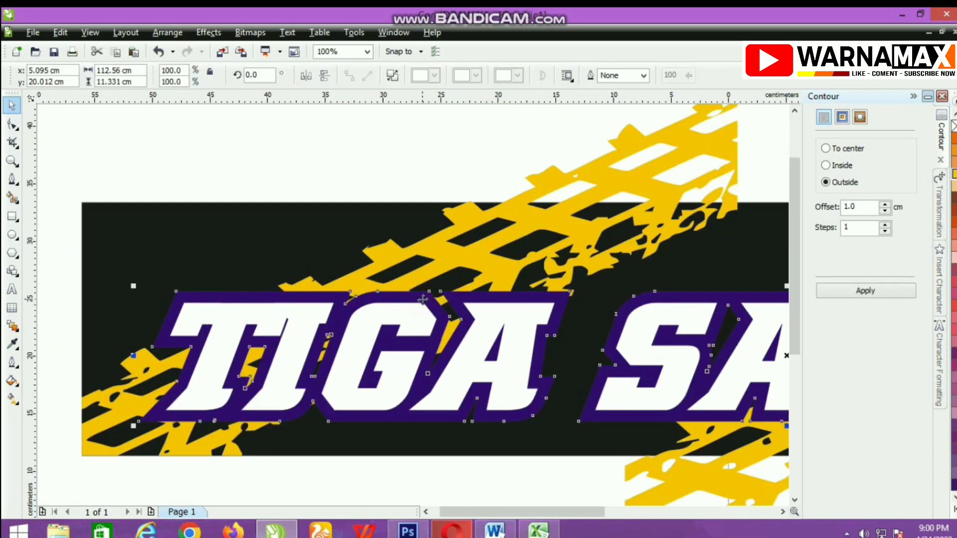
{"action": "left_click", "coordinate": [866, 292]}
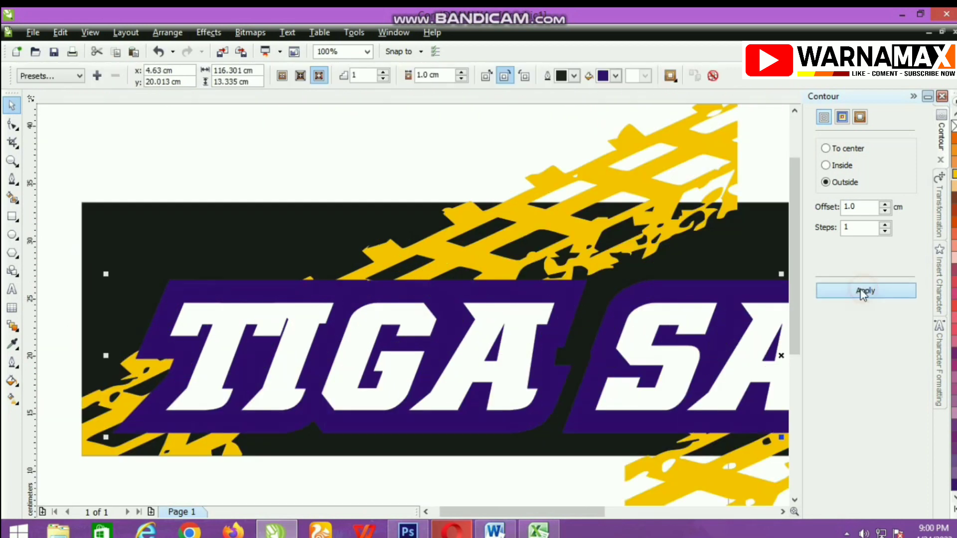
{"action": "right_click", "coordinate": [569, 290]}
{"action": "left_click", "coordinate": [583, 312]}
{"action": "left_click", "coordinate": [402, 170]}
- Trim the larger purple contour with the smaller one, and delete the smaller one to leave only an outer outline
{"action": "left_click", "coordinate": [346, 295]}
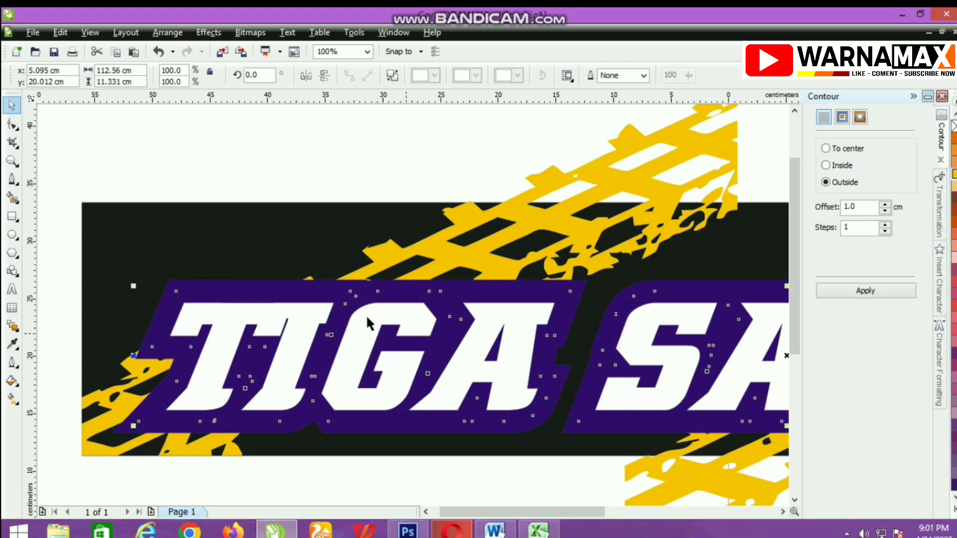
{"action": "left_click", "coordinate": [346, 284], "text": "shift"}
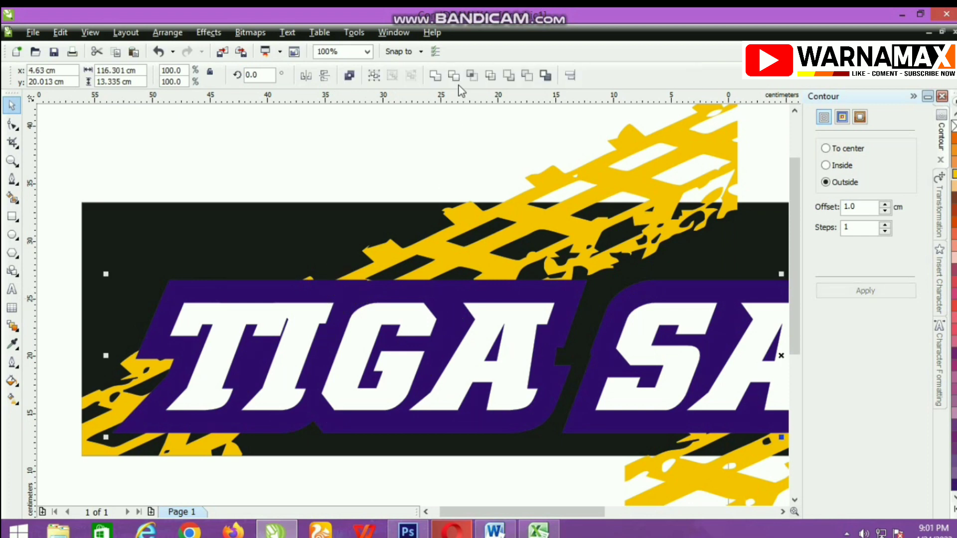
{"action": "left_click", "coordinate": [455, 75]}
{"action": "left_click", "coordinate": [355, 172]}
{"action": "left_click", "coordinate": [330, 296]}
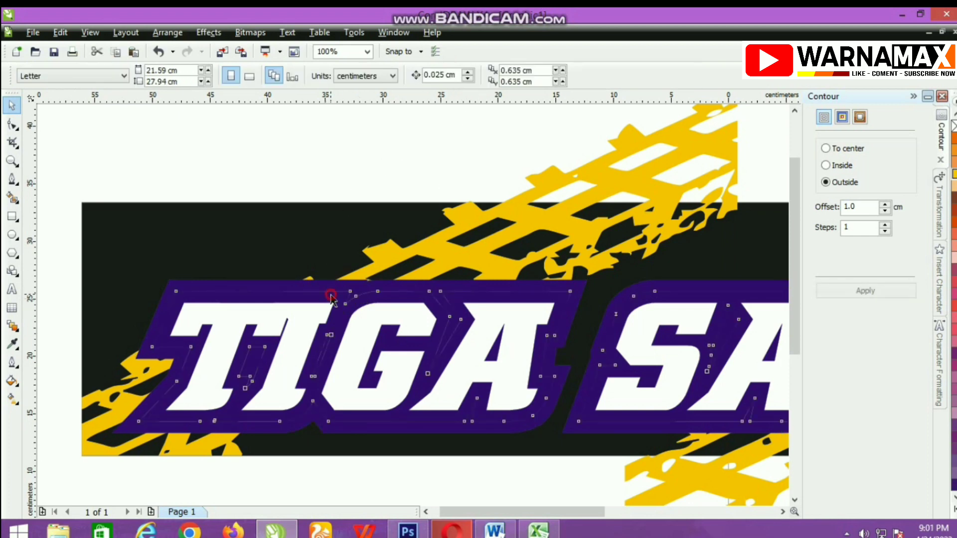
{"action": "key", "text": "Delete"}
- Fill the purple outline around the TIGA SAUDARA lettering with white
{"action": "scroll", "coordinate": [332, 299], "scroll_direction": "down", "scroll_amount": 2}
{"action": "scroll", "coordinate": [410, 301], "scroll_direction": "up", "scroll_amount": 2}
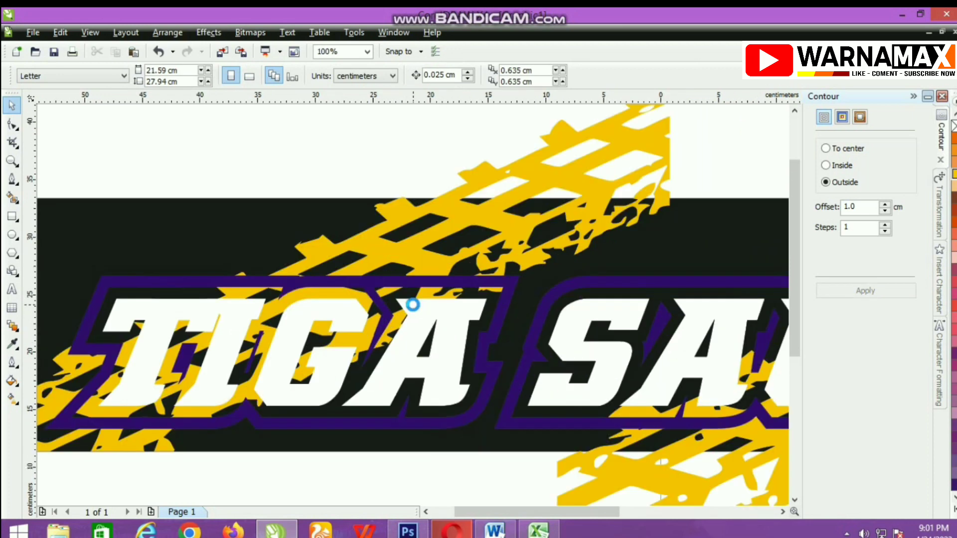
{"action": "left_click", "coordinate": [412, 283]}
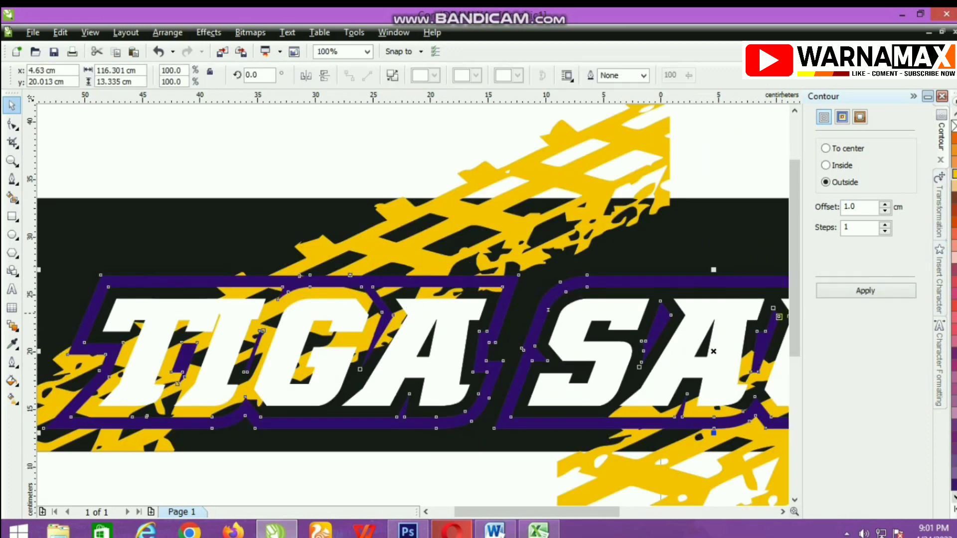
{"action": "left_click", "coordinate": [954, 498]}
{"action": "left_click", "coordinate": [954, 510]}
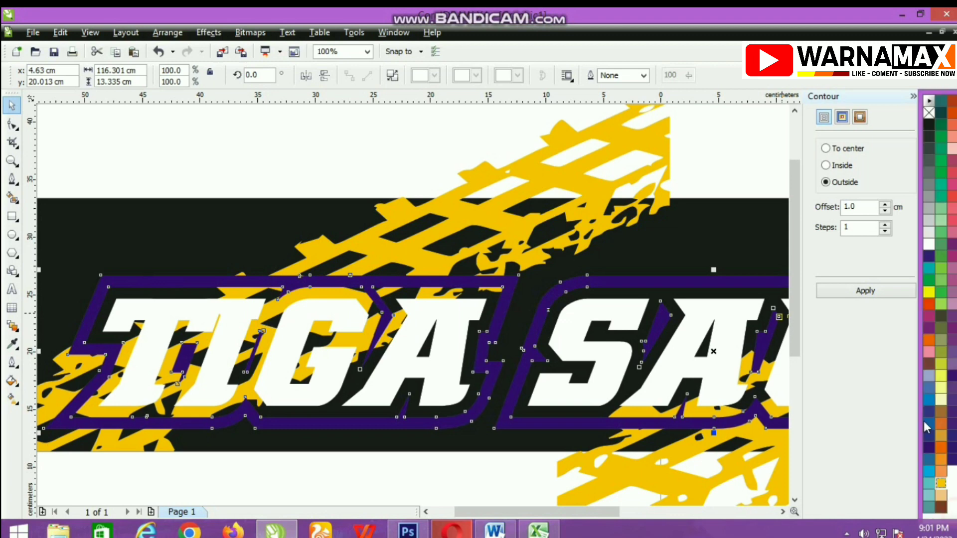
{"action": "left_click", "coordinate": [927, 247]}
{"action": "left_click", "coordinate": [301, 156]}
{"action": "scroll", "coordinate": [412, 304], "scroll_direction": "down", "scroll_amount": 1}
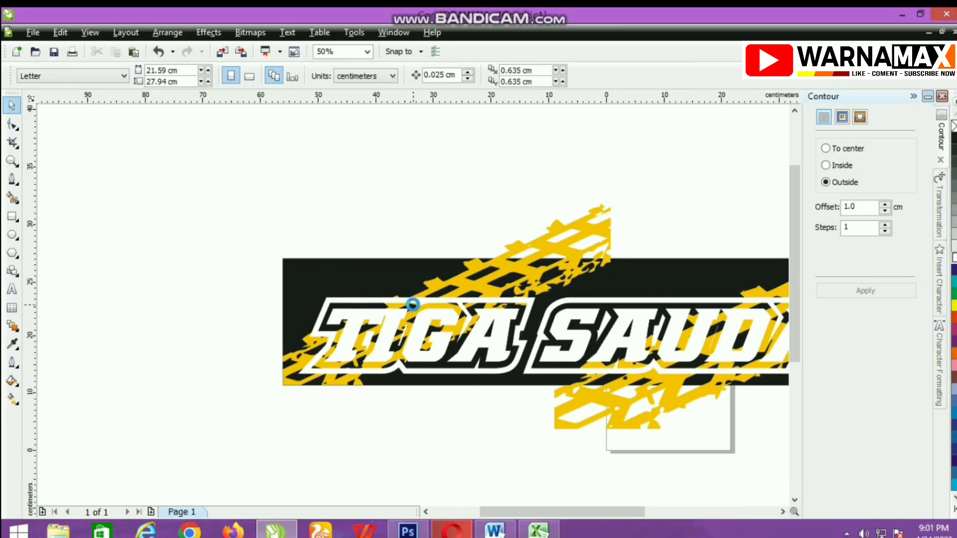
- Apply a one-step, 1.0 cm outside contour to the white outline and break it apart
{"action": "scroll", "coordinate": [413, 304], "scroll_direction": "up", "scroll_amount": 1}
{"action": "left_click", "coordinate": [393, 285]}
{"action": "scroll", "coordinate": [412, 303], "scroll_direction": "down", "scroll_amount": 1}
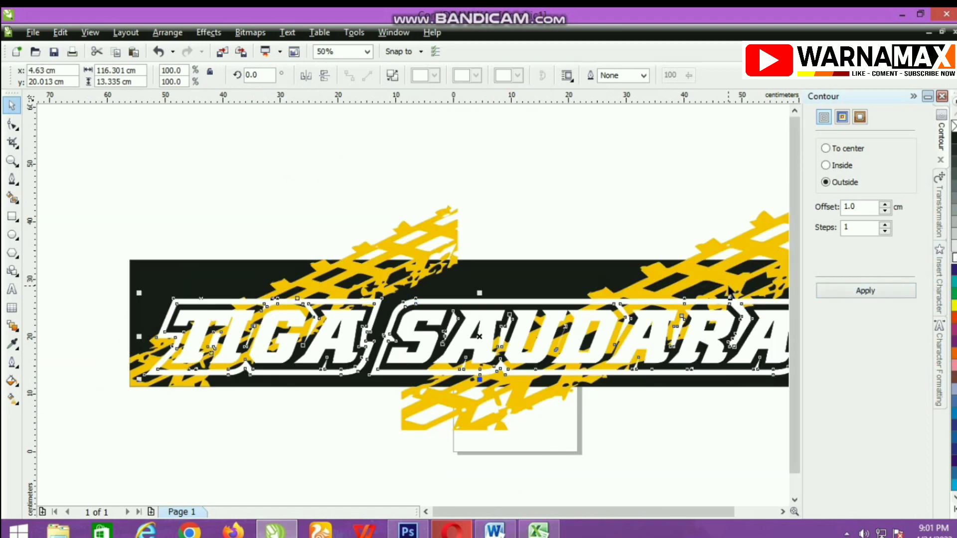
{"action": "left_click", "coordinate": [837, 293]}
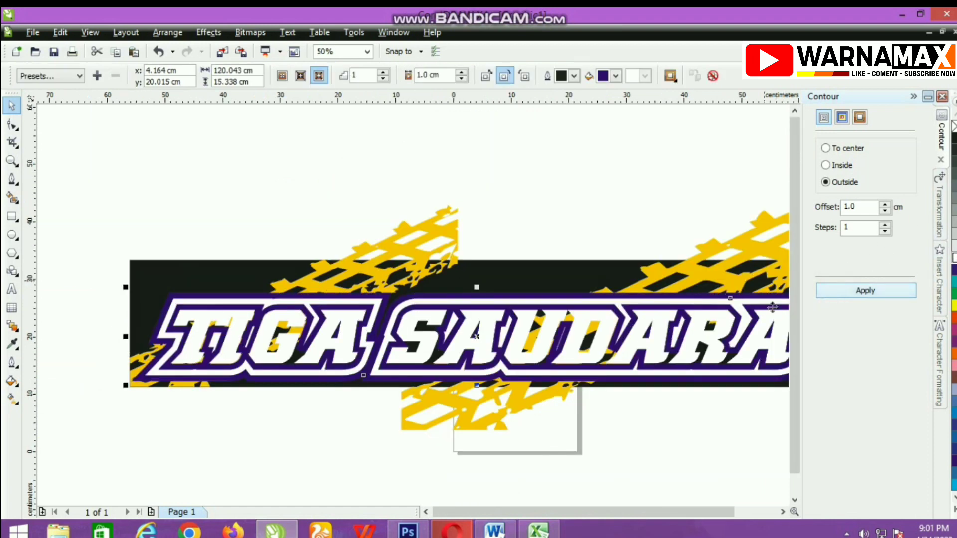
{"action": "left_click", "coordinate": [103, 217]}
{"action": "scroll", "coordinate": [441, 254], "scroll_direction": "up", "scroll_amount": 1}
{"action": "left_click", "coordinate": [442, 254]}
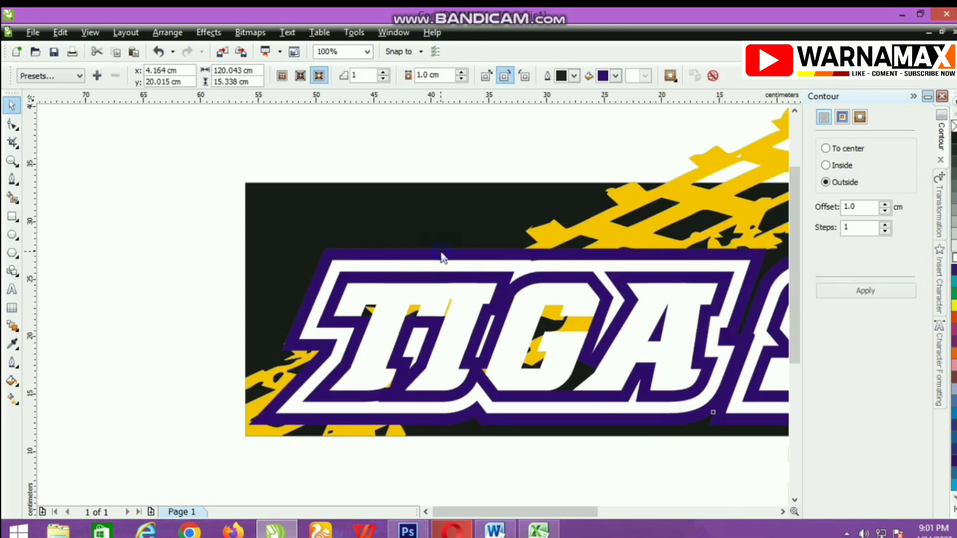
{"action": "right_click", "coordinate": [442, 254]}
{"action": "left_click", "coordinate": [493, 274]}
{"action": "left_click", "coordinate": [423, 169]}
- Trim the yellow tire track behind TIGA with the new purple contour shape
{"action": "left_click", "coordinate": [420, 257]}
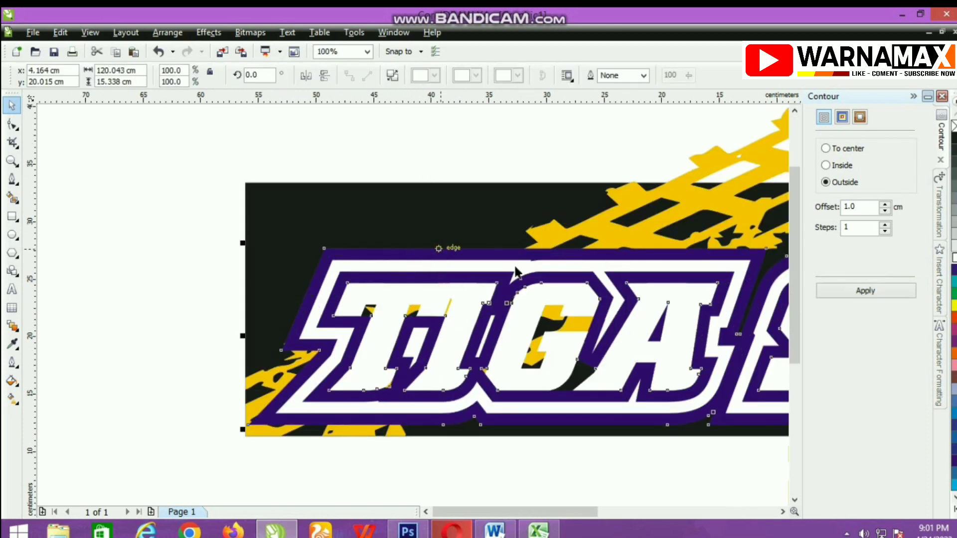
{"action": "left_click", "coordinate": [599, 230], "text": "shift"}
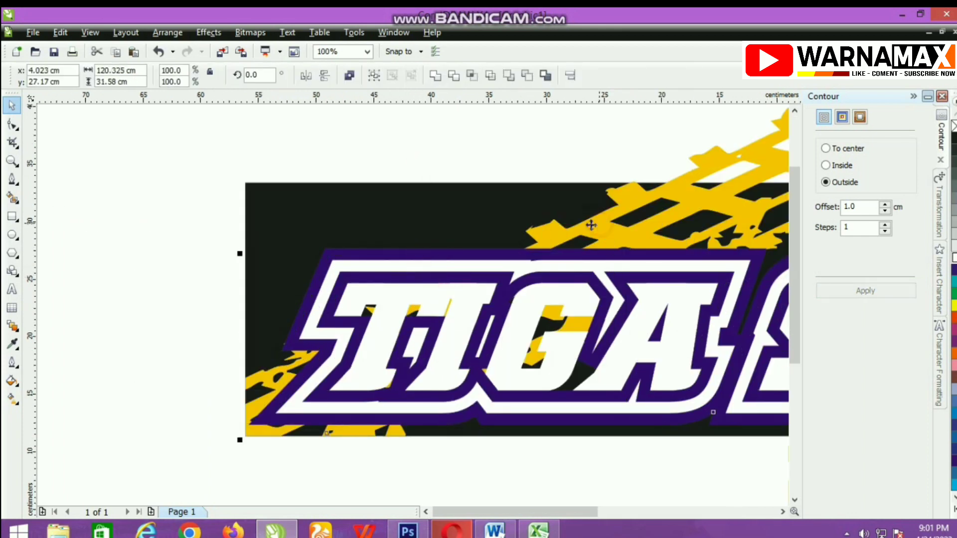
{"action": "left_click", "coordinate": [453, 75]}
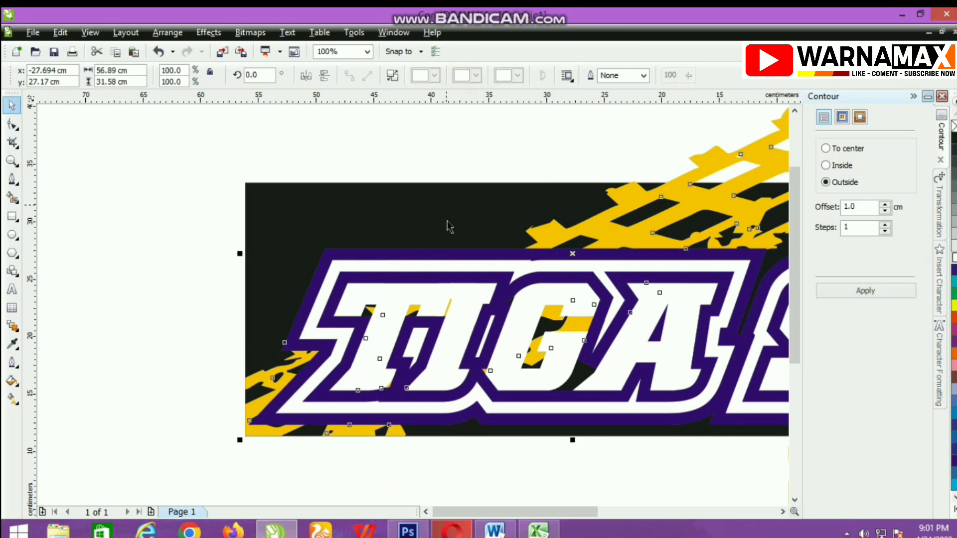
{"action": "scroll", "coordinate": [403, 313], "scroll_direction": "down", "scroll_amount": 5}
{"action": "scroll", "coordinate": [404, 313], "scroll_direction": "up", "scroll_amount": 3}
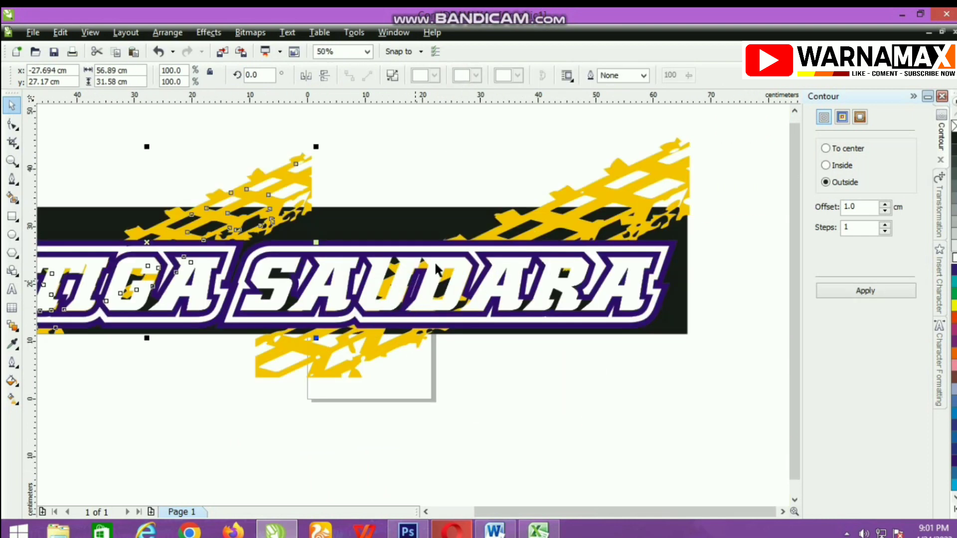
- Trim the yellow tire track behind SAUDARA with the purple contour shape, and delete the purple shape
{"action": "left_click", "coordinate": [550, 230], "text": "shift"}
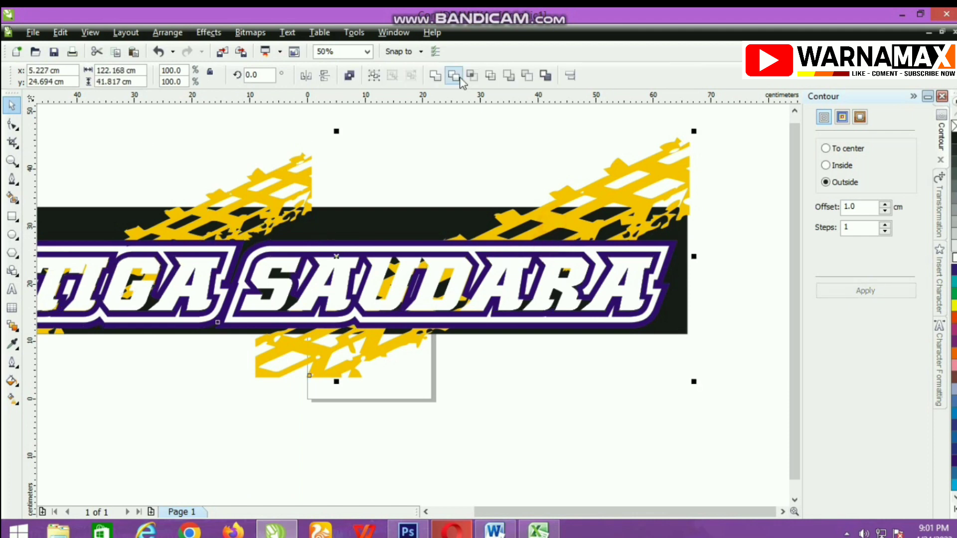
{"action": "left_click", "coordinate": [453, 76]}
{"action": "left_click", "coordinate": [471, 241]}
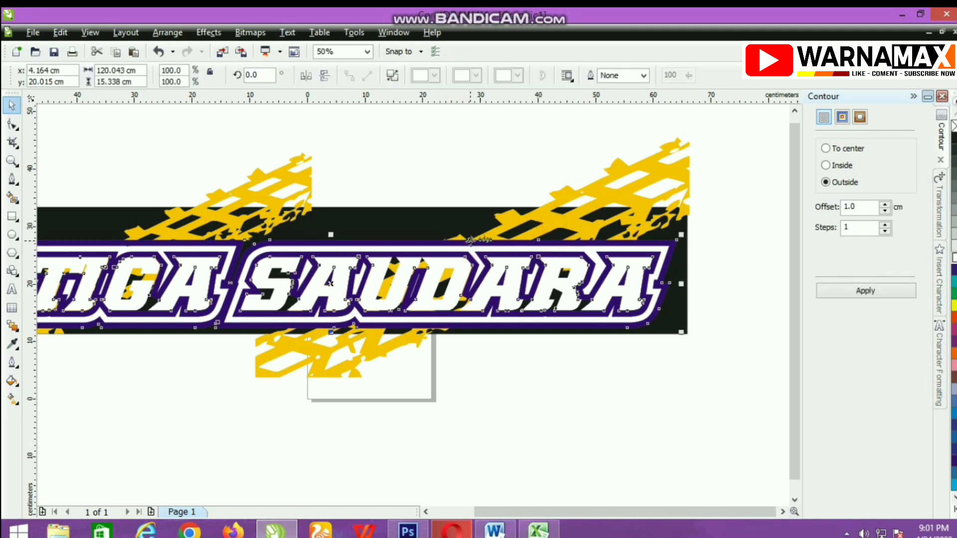
{"action": "key", "text": "Delete"}
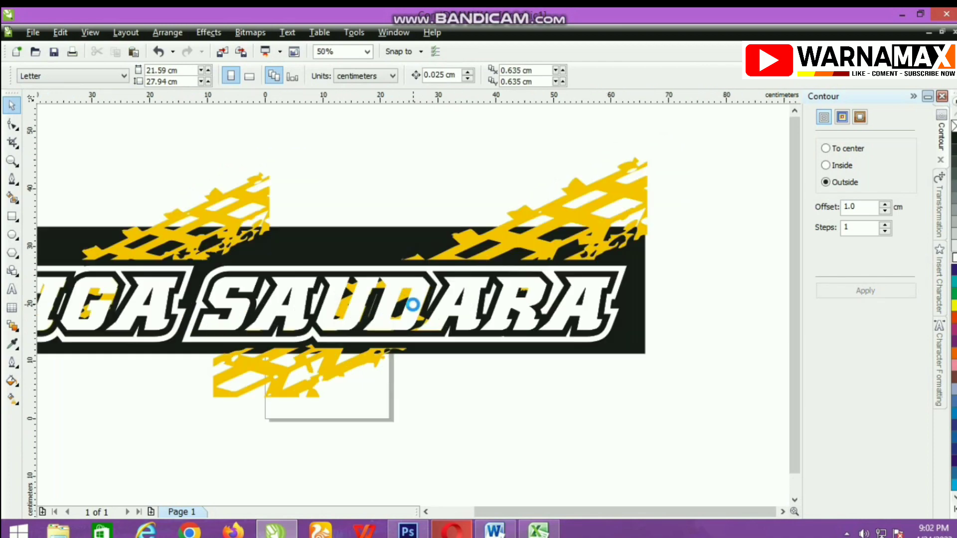
- Draw a closed Pen tool shape about 43.9 × 13.7 cm around the leftover yellow pieces inside the SAUDARA lettering
{"action": "scroll", "coordinate": [411, 304], "scroll_direction": "up", "scroll_amount": 2}
{"action": "scroll", "coordinate": [410, 306], "scroll_direction": "down", "scroll_amount": 1}
{"action": "left_click", "coordinate": [410, 307]}
{"action": "scroll", "coordinate": [410, 307], "scroll_direction": "down", "scroll_amount": 2}
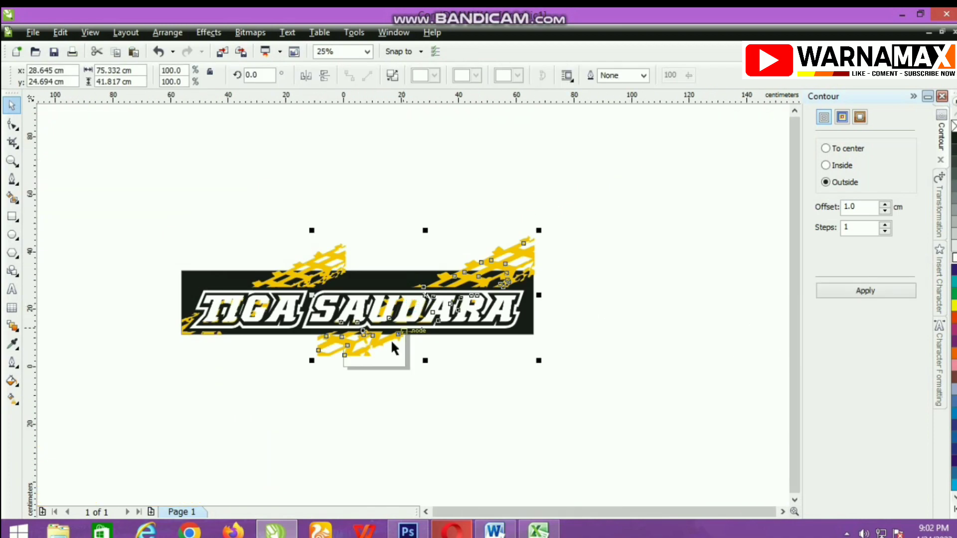
{"action": "scroll", "coordinate": [390, 338], "scroll_direction": "up", "scroll_amount": 1}
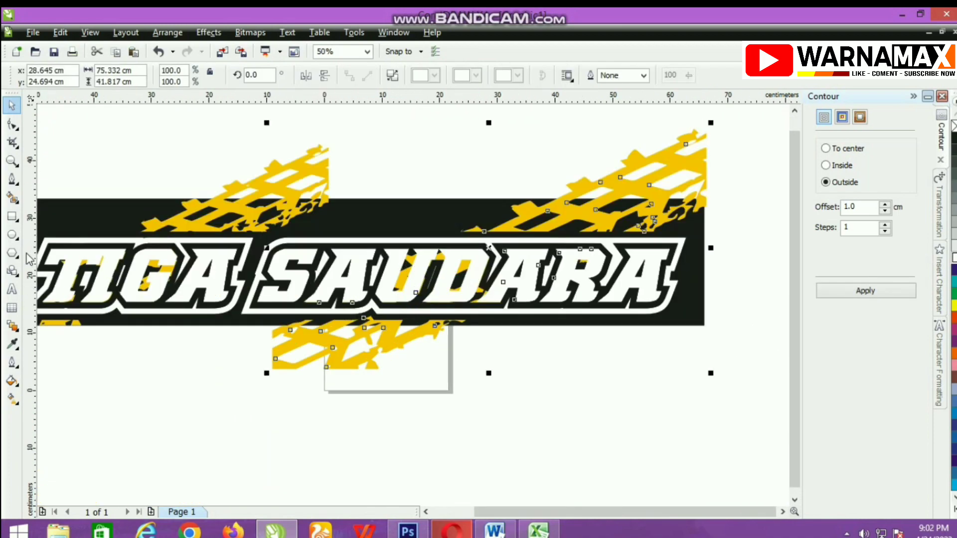
{"action": "left_click", "coordinate": [12, 179]}
{"action": "scroll", "coordinate": [412, 305], "scroll_direction": "up", "scroll_amount": 1}
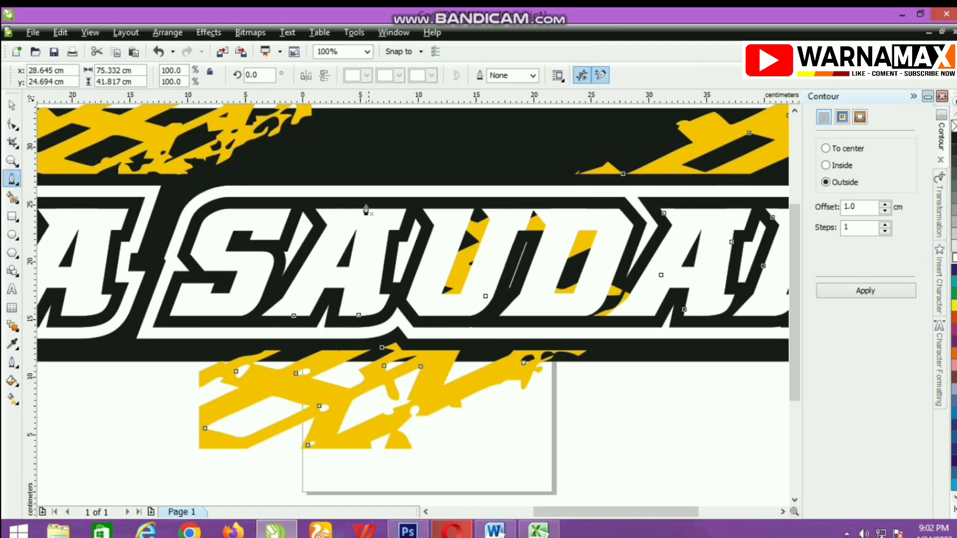
{"action": "left_click", "coordinate": [361, 182]}
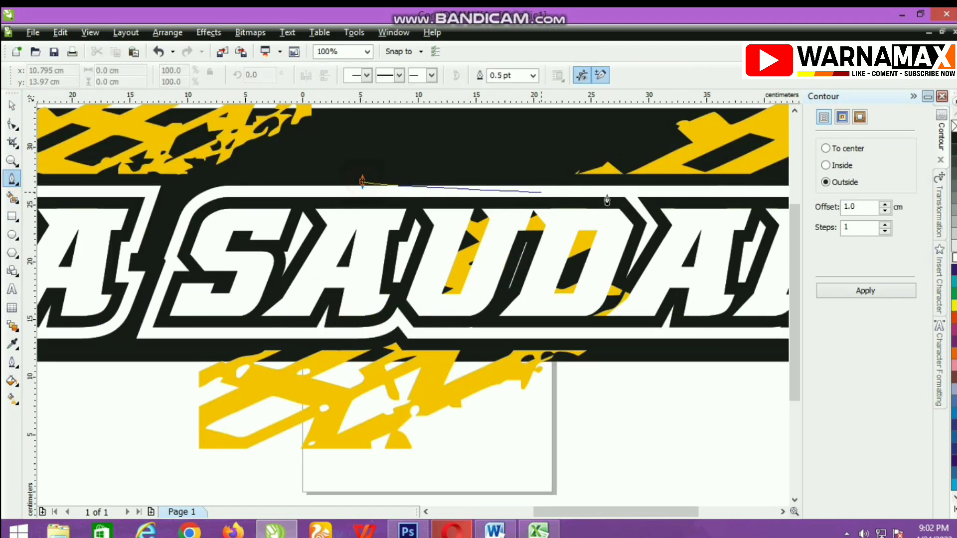
{"action": "left_click", "coordinate": [708, 191]}
{"action": "scroll", "coordinate": [715, 222], "scroll_direction": "down", "scroll_amount": 1}
{"action": "scroll", "coordinate": [415, 320], "scroll_direction": "up", "scroll_amount": 1}
{"action": "left_click", "coordinate": [549, 238]}
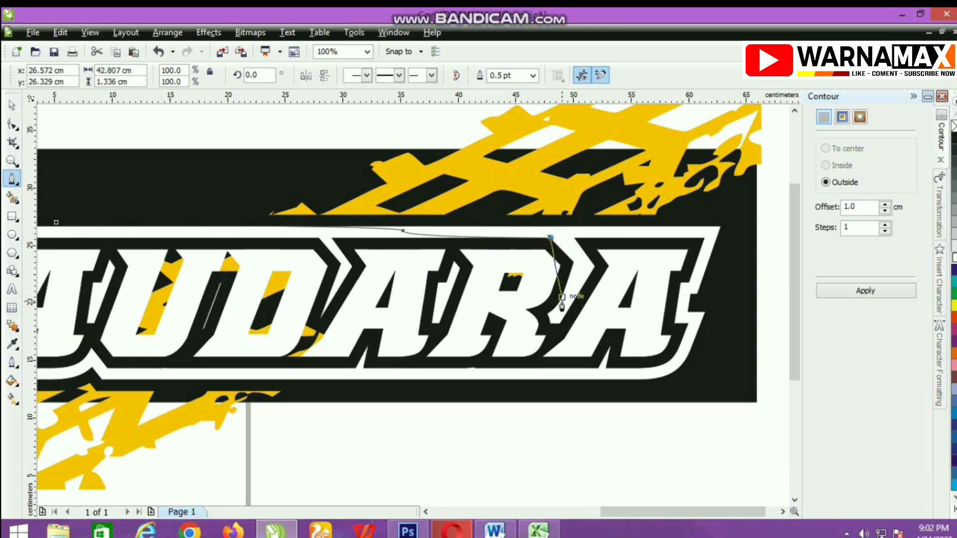
{"action": "left_click", "coordinate": [562, 297]}
{"action": "left_click", "coordinate": [362, 379]}
{"action": "left_click", "coordinate": [83, 373]}
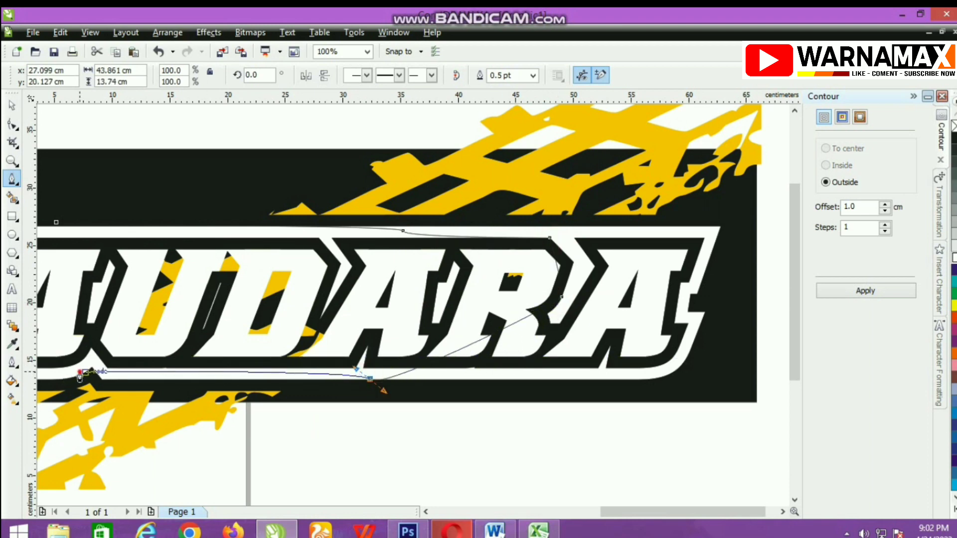
{"action": "scroll", "coordinate": [84, 373], "scroll_direction": "down", "scroll_amount": 1}
{"action": "left_click", "coordinate": [400, 229]}
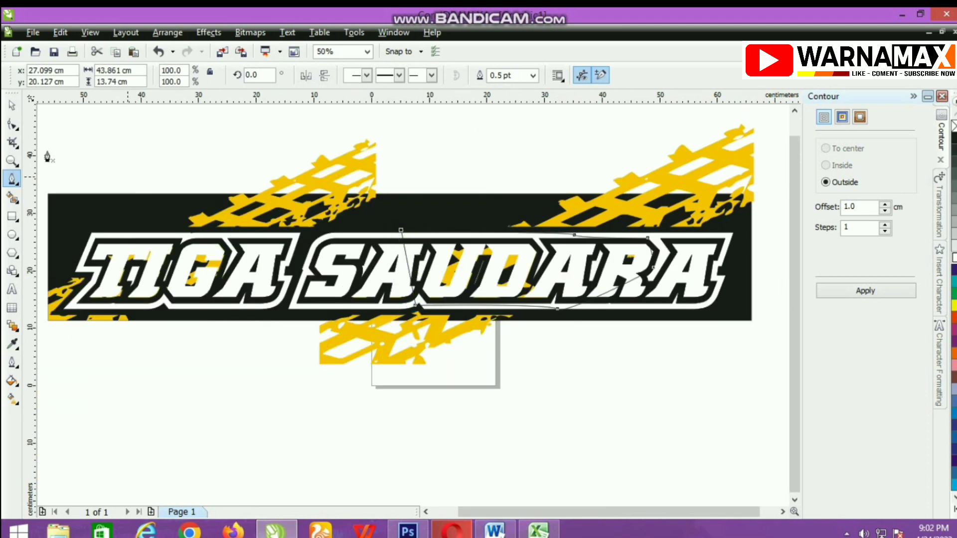
- Trim the tire track behind SAUDARA with the pen-drawn shape, and delete that shape
{"action": "left_click", "coordinate": [11, 105]}
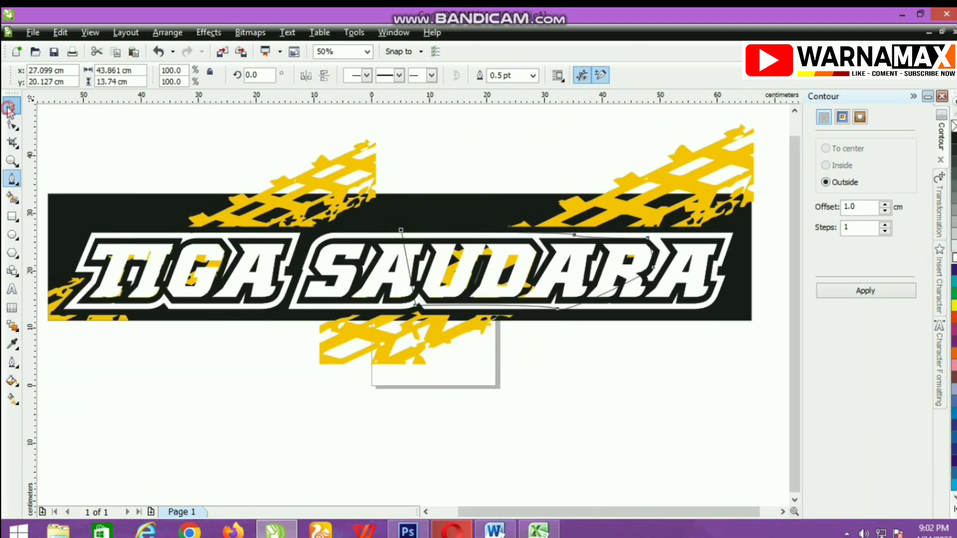
{"action": "left_click", "coordinate": [606, 206], "text": "shift"}
{"action": "left_click", "coordinate": [452, 76]}
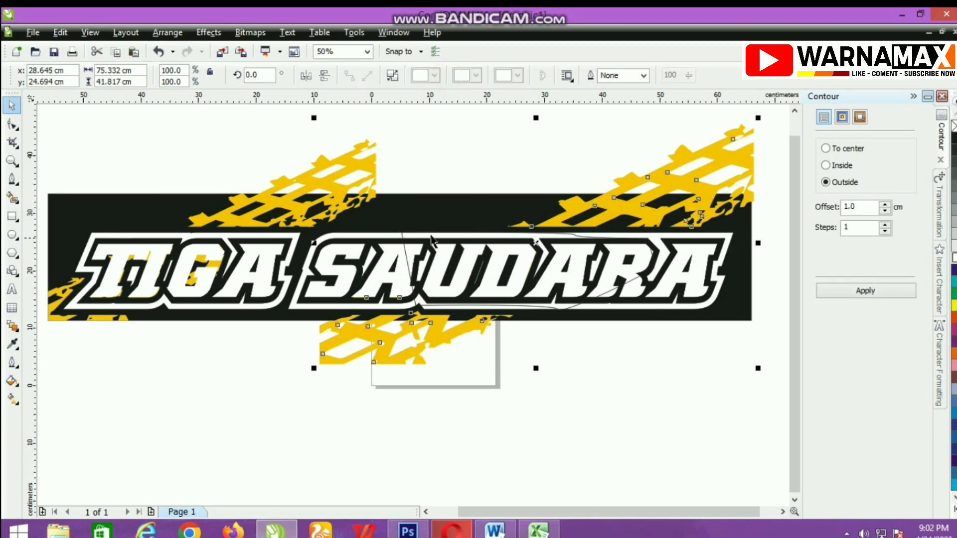
{"action": "left_click", "coordinate": [430, 236]}
{"action": "key", "text": "Delete"}
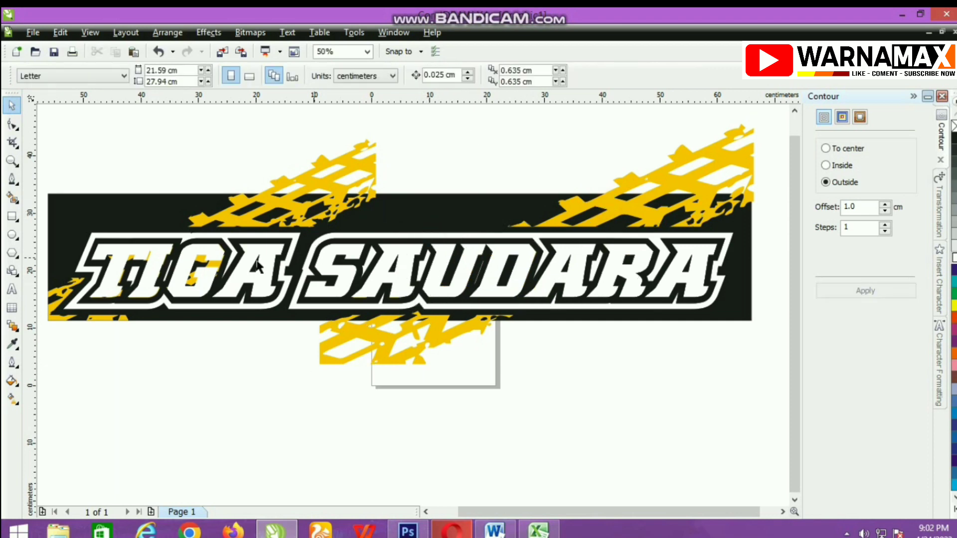
- Draw a closed Pen tool shape about 37.3 × 13.9 cm around the leftover yellow pieces inside the TIGA lettering
{"action": "scroll", "coordinate": [169, 289], "scroll_direction": "up", "scroll_amount": 2}
{"action": "left_click", "coordinate": [10, 179]}
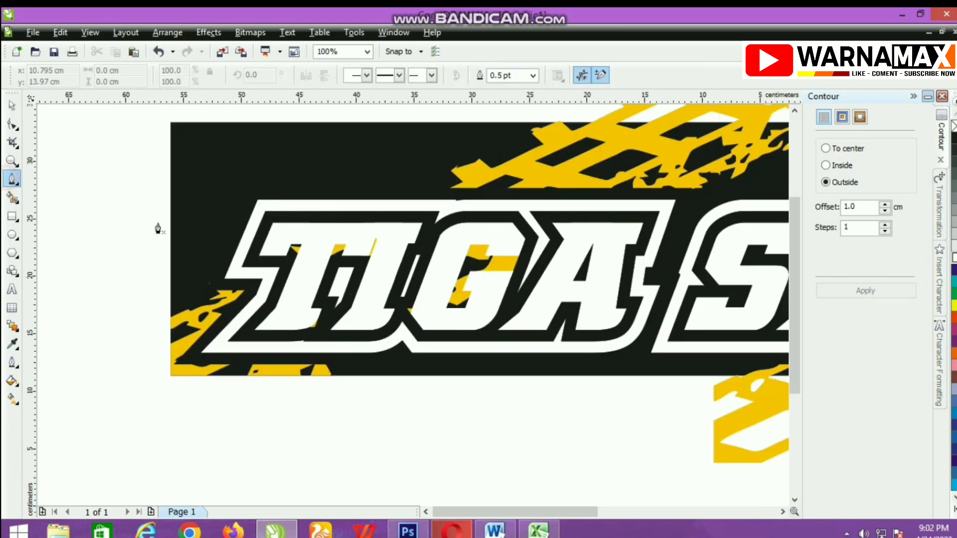
{"action": "left_click", "coordinate": [266, 185]}
{"action": "left_click", "coordinate": [276, 274]}
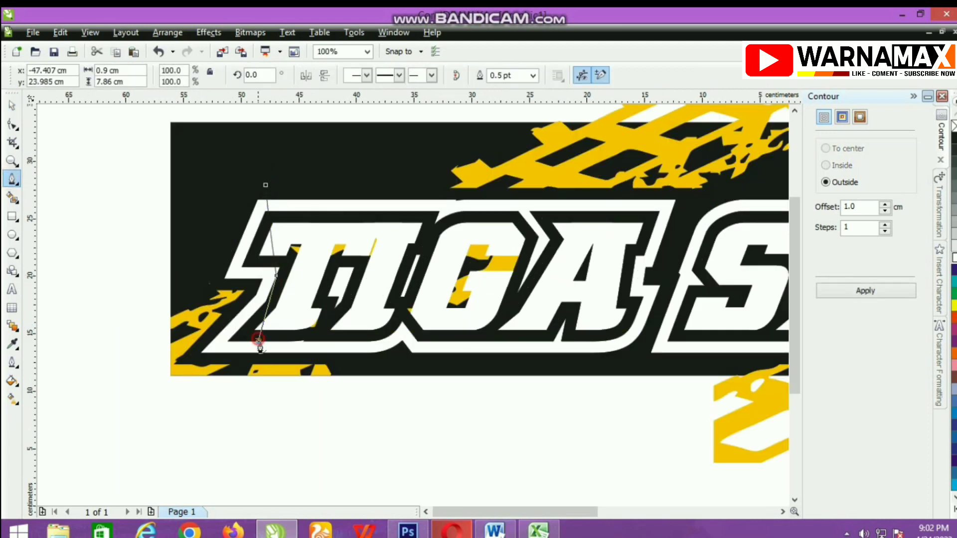
{"action": "left_click", "coordinate": [257, 341]}
{"action": "left_click", "coordinate": [464, 345]}
{"action": "left_click", "coordinate": [633, 342]}
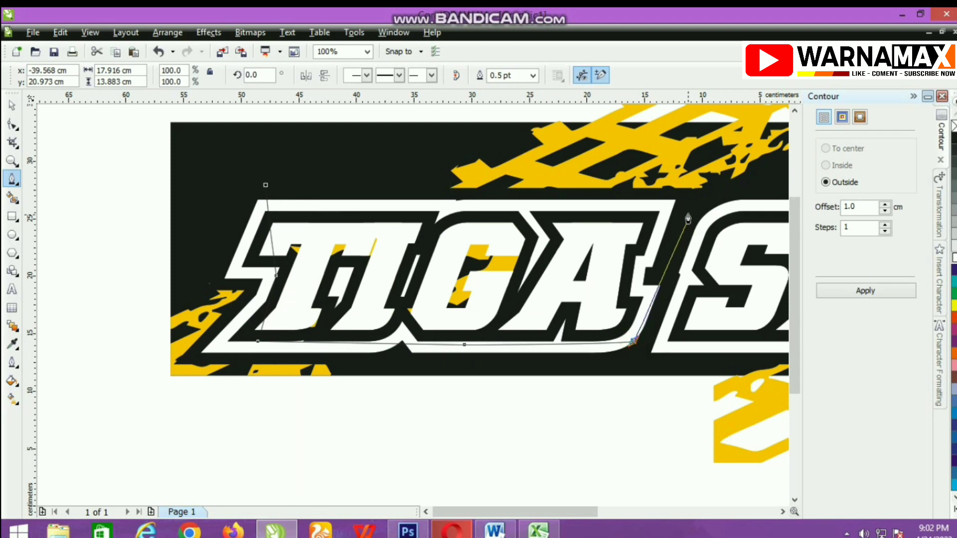
{"action": "left_click", "coordinate": [688, 212]}
{"action": "left_click", "coordinate": [265, 192]}
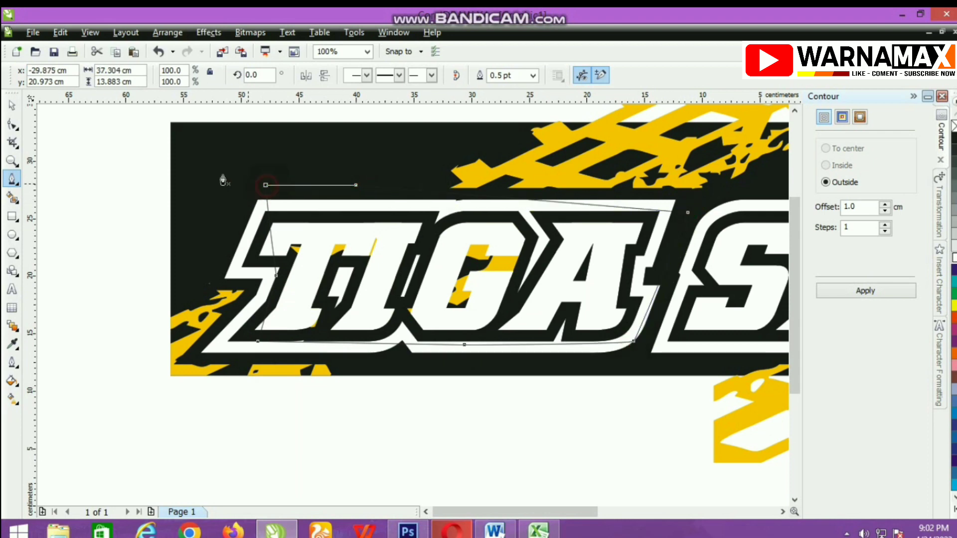
- Trim the tire track behind TIGA with the pen-drawn shape, and delete that shape
{"action": "left_click", "coordinate": [11, 104]}
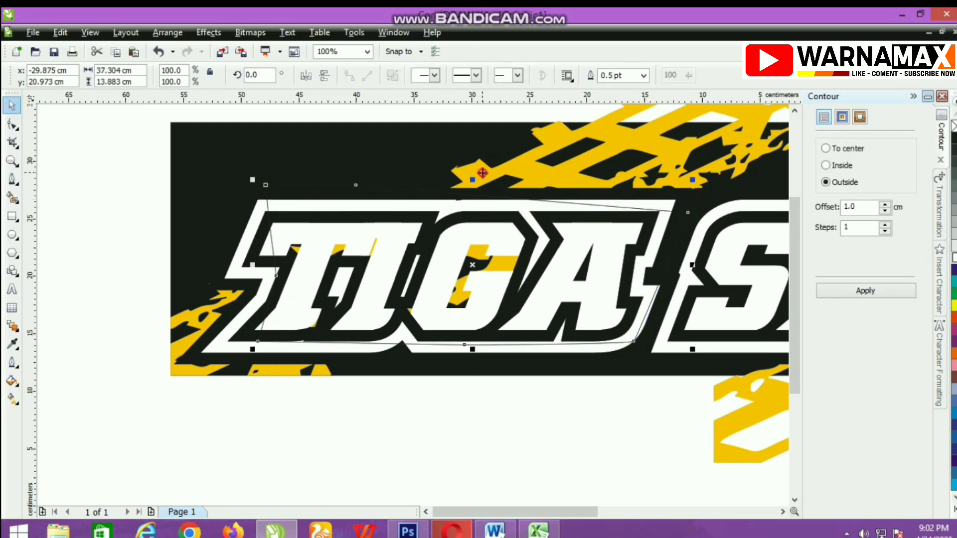
{"action": "key", "text": "Delete"}
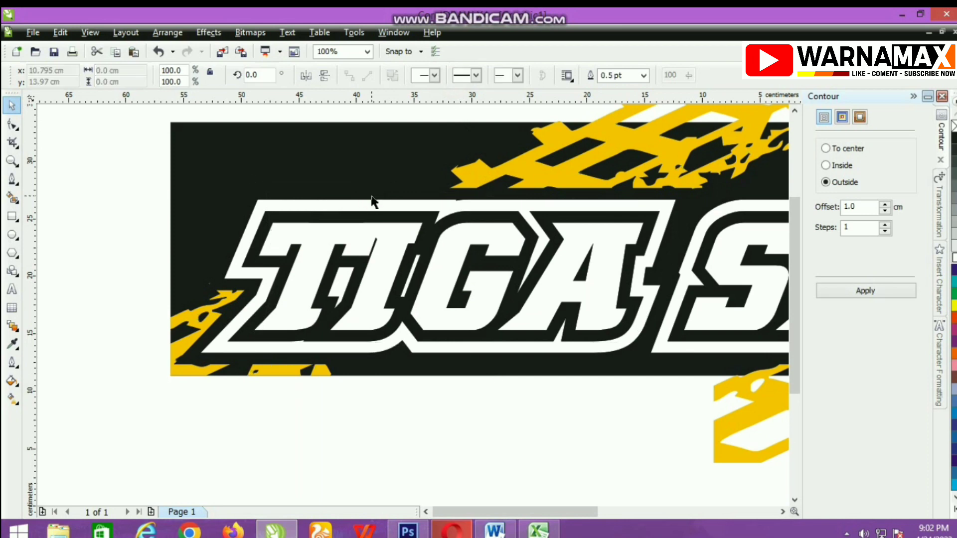
{"action": "scroll", "coordinate": [389, 318], "scroll_direction": "down", "scroll_amount": 3}
{"action": "scroll", "coordinate": [399, 324], "scroll_direction": "up", "scroll_amount": 1}
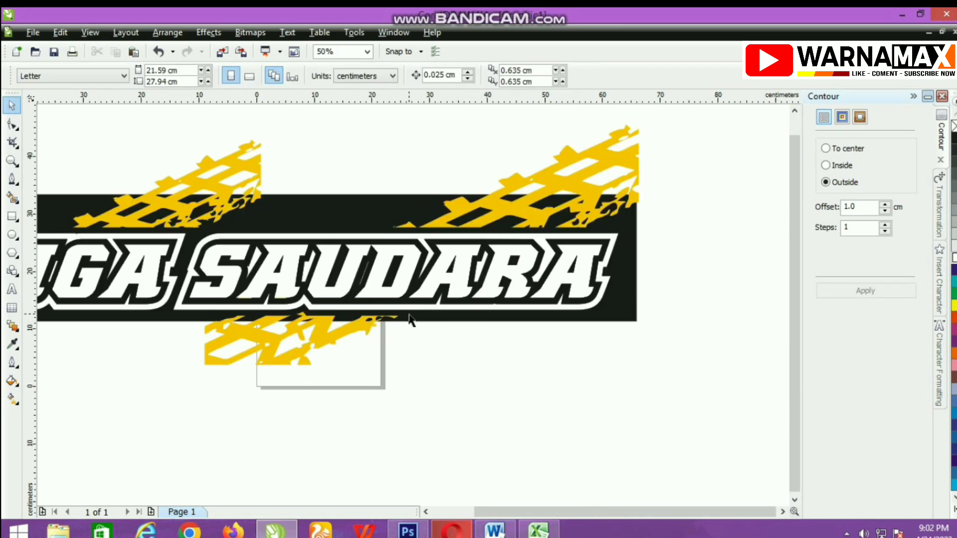
{"action": "scroll", "coordinate": [381, 328], "scroll_direction": "down", "scroll_amount": 1}
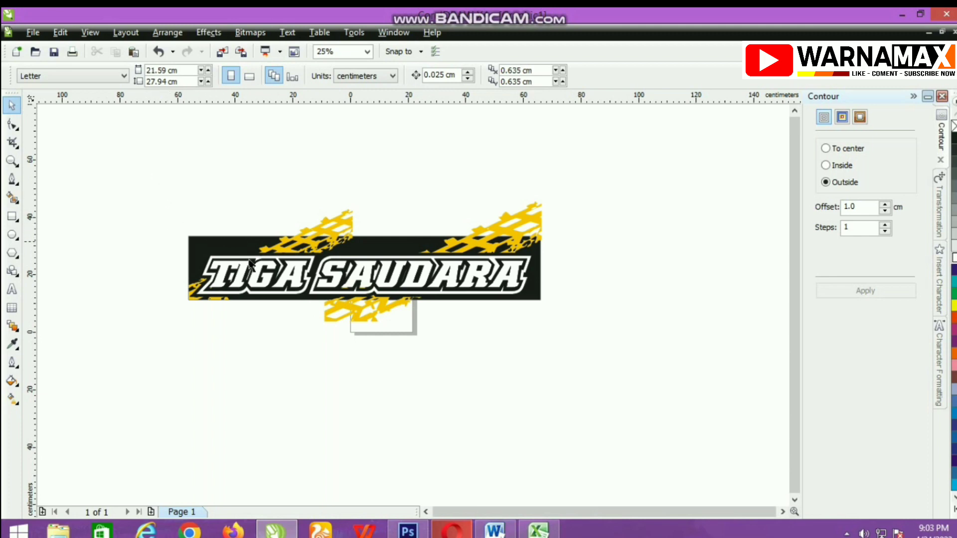
- Select the yellow tire tracks together and nudge them slightly upward on the black banner
{"action": "left_click", "coordinate": [382, 315]}
{"action": "scroll", "coordinate": [381, 315], "scroll_direction": "up", "scroll_amount": 1}
{"action": "left_click", "coordinate": [413, 302], "text": "shift"}
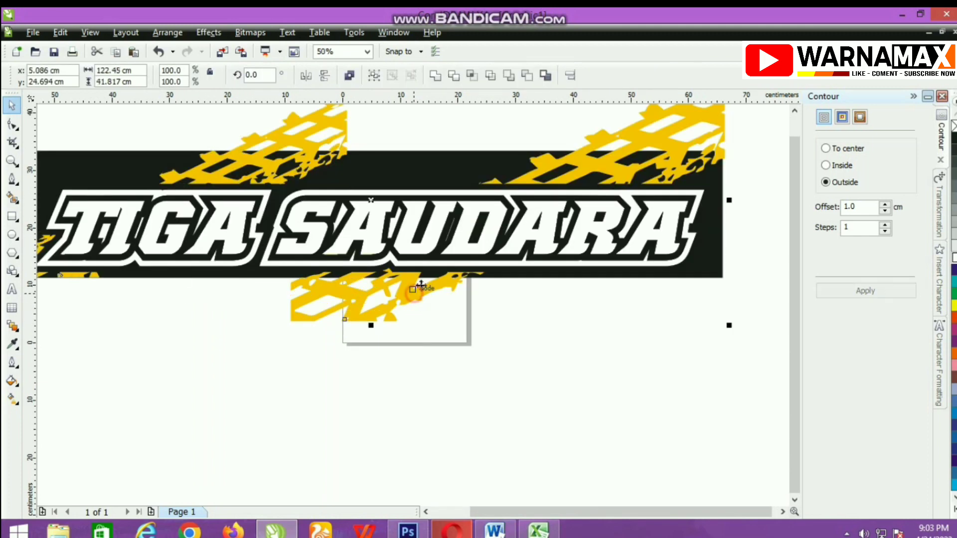
{"action": "scroll", "coordinate": [330, 252], "scroll_direction": "down", "scroll_amount": 1}
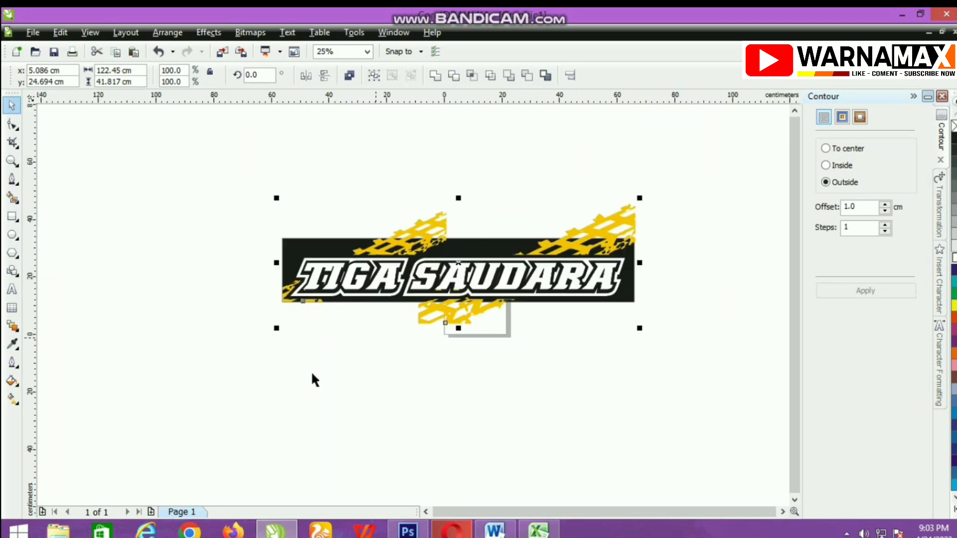
{"action": "left_click", "coordinate": [239, 339]}
{"action": "left_click_drag", "start_coordinate": [242, 337], "coordinate": [635, 276]}
{"action": "left_click", "coordinate": [470, 308]}
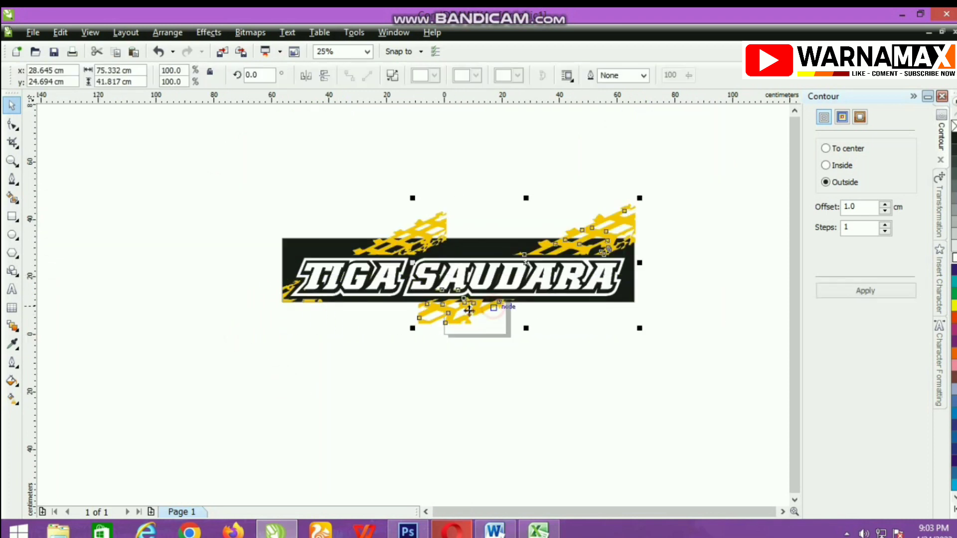
{"action": "left_click", "coordinate": [369, 292], "text": "shift"}
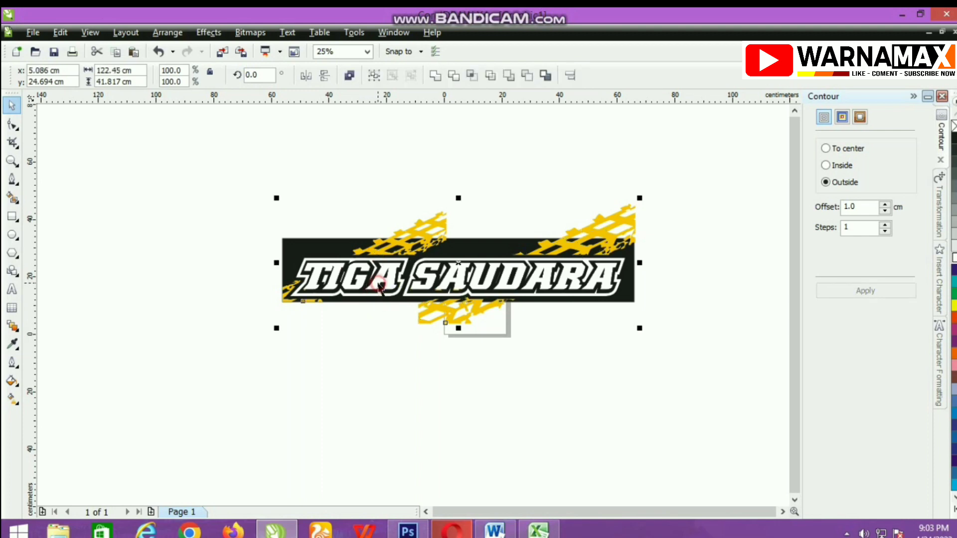
{"action": "key", "text": "Up"}
{"action": "key", "text": "Up"}
{"action": "key", "text": "Up"}
{"action": "key", "text": "Up"}
{"action": "key", "text": "Up"}
{"action": "key", "text": "Up"}
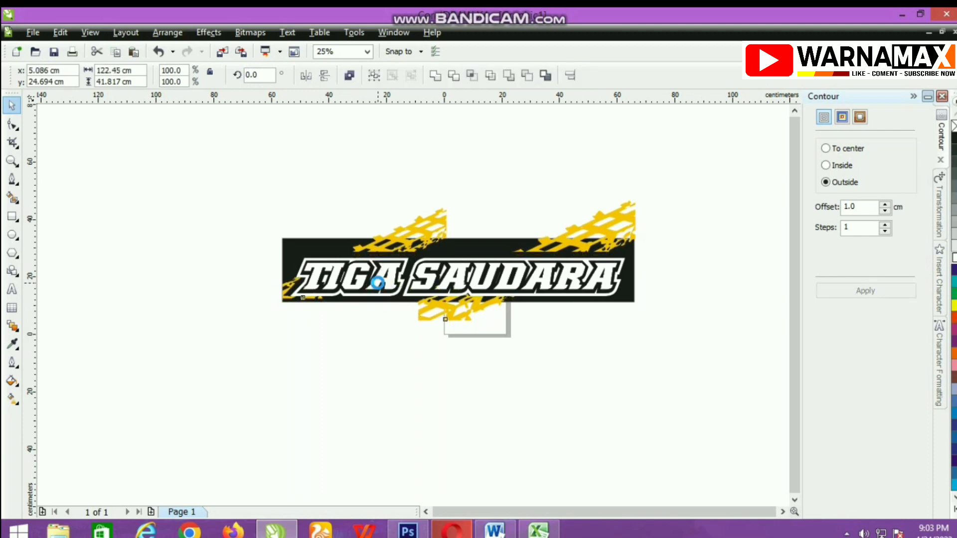
{"action": "key", "text": "Down"}
{"action": "key", "text": "Down"}
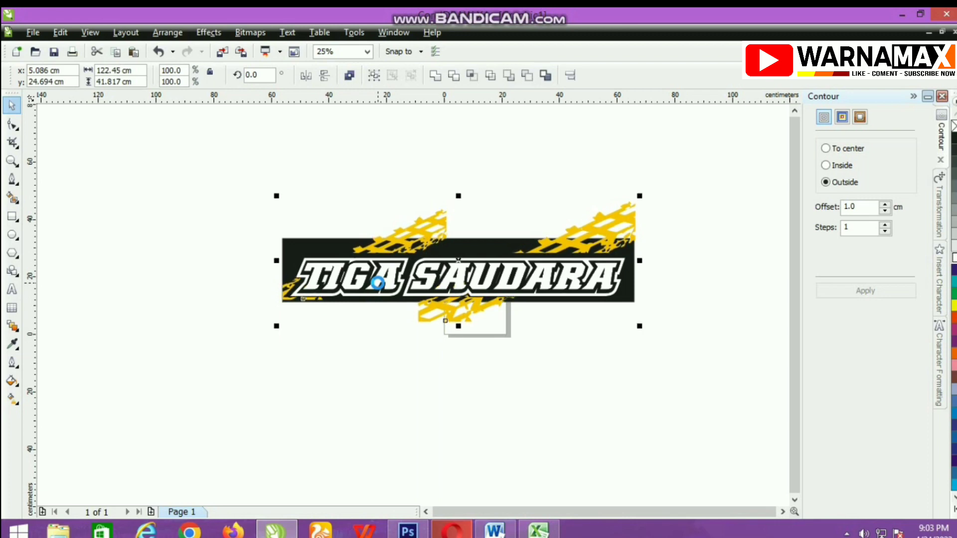
{"action": "left_click", "coordinate": [225, 325]}
- Select the TIGA SAUDARA lettering together with its outlines and move it slightly up on the banner
{"action": "scroll", "coordinate": [411, 305], "scroll_direction": "up", "scroll_amount": 2}
{"action": "left_click", "coordinate": [418, 295]}
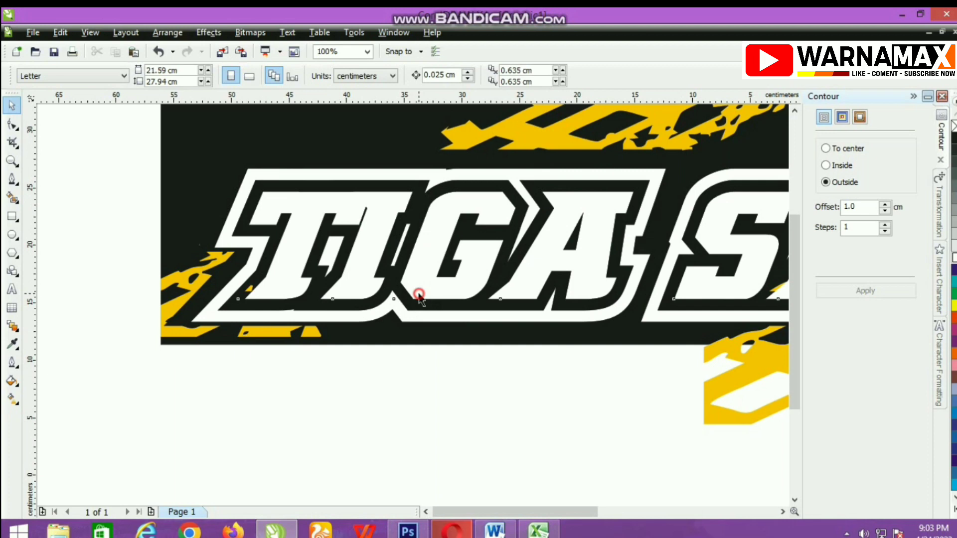
{"action": "left_click", "coordinate": [425, 319]}
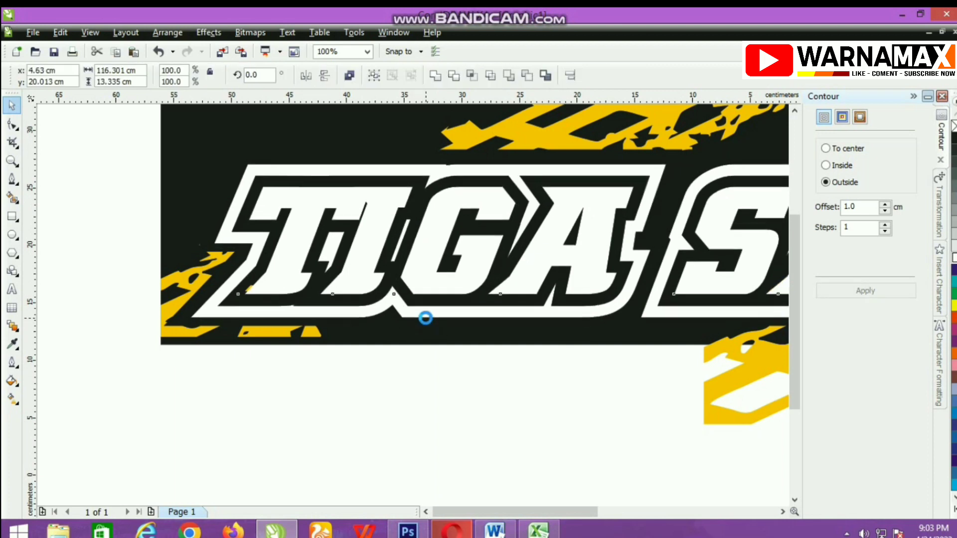
{"action": "scroll", "coordinate": [425, 318], "scroll_direction": "down", "scroll_amount": 2}
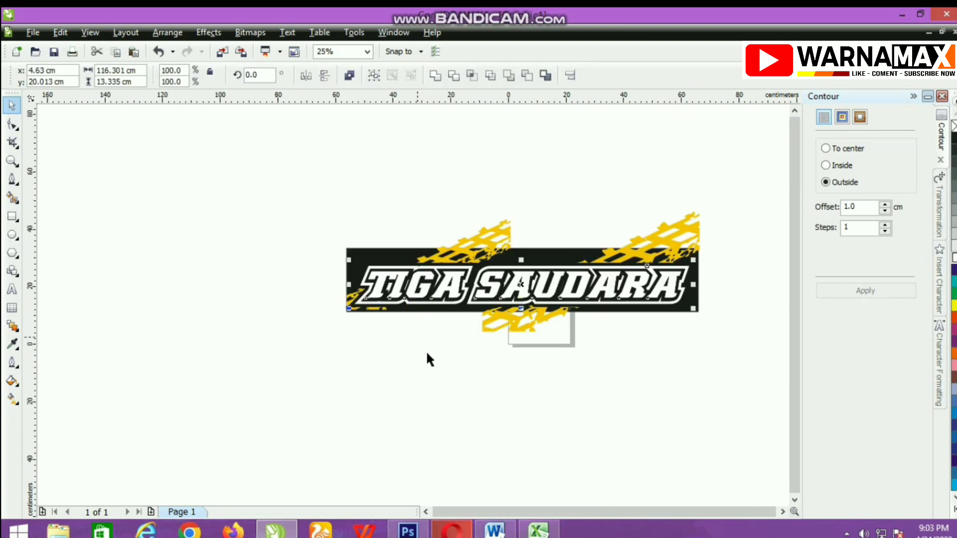
{"action": "left_click", "coordinate": [427, 356]}
{"action": "scroll", "coordinate": [434, 329], "scroll_direction": "up", "scroll_amount": 1}
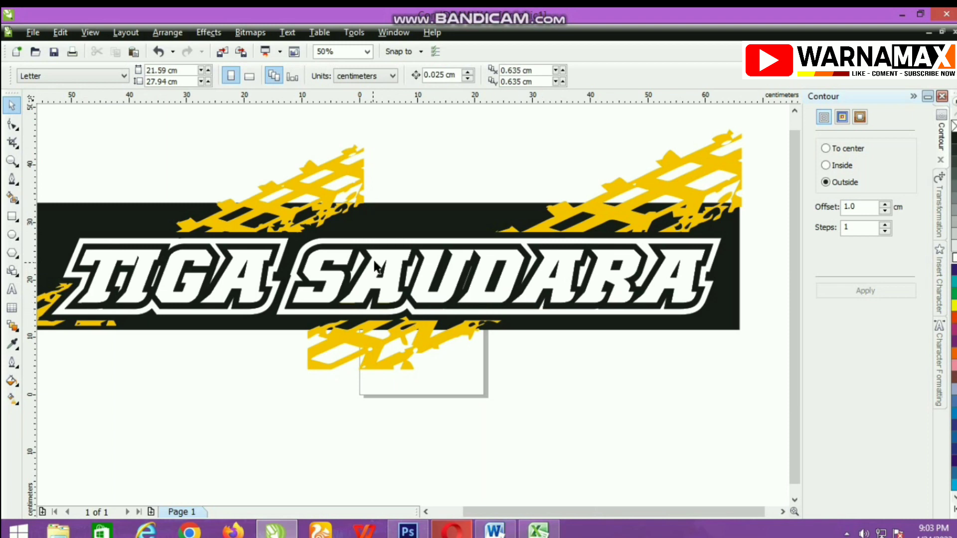
- Make a scaled-down copy of the white TIGA SAUDARA text, about 20.3 × 1.7 cm, on the black strip above SAUDARA
{"action": "left_click", "coordinate": [221, 293]}
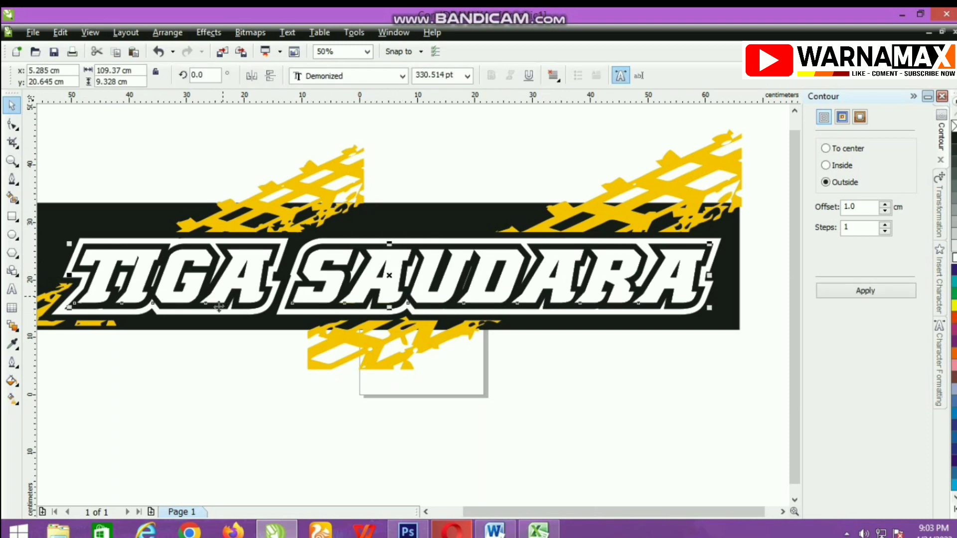
{"action": "left_click_drag", "start_coordinate": [69, 309], "coordinate": [458, 274]}
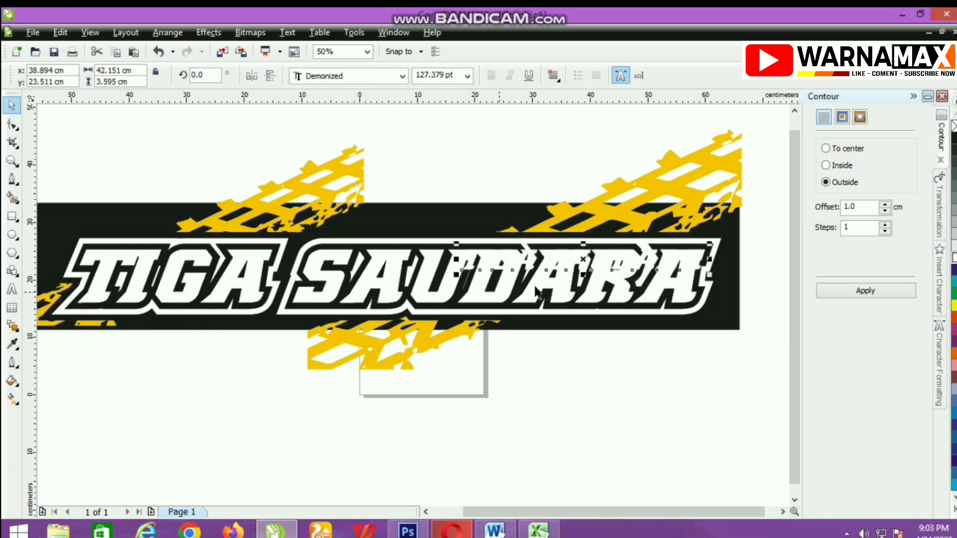
{"action": "left_click_drag", "start_coordinate": [583, 260], "coordinate": [496, 221]}
{"action": "scroll", "coordinate": [497, 220], "scroll_direction": "up", "scroll_amount": 2}
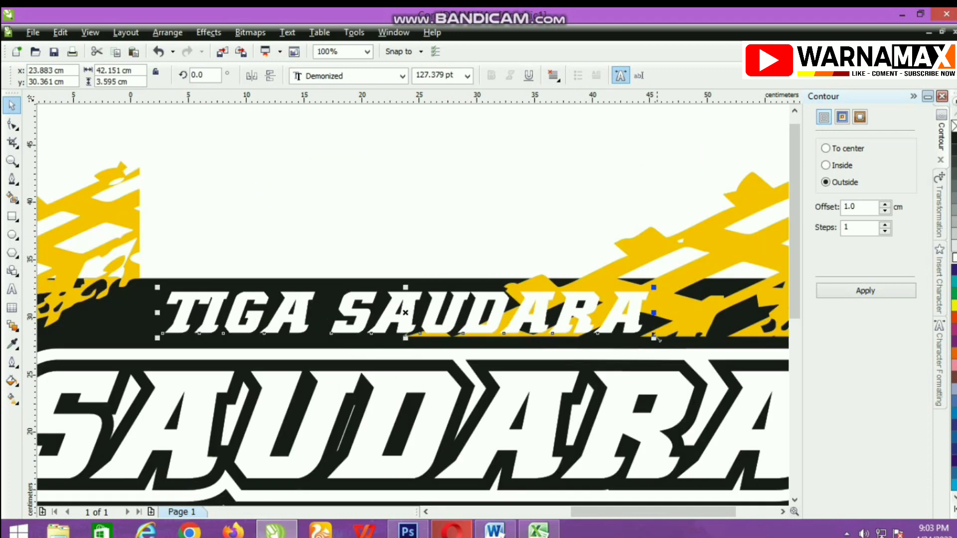
{"action": "left_click_drag", "start_coordinate": [656, 339], "coordinate": [398, 313]}
{"action": "left_click_drag", "start_coordinate": [282, 301], "coordinate": [207, 331]}
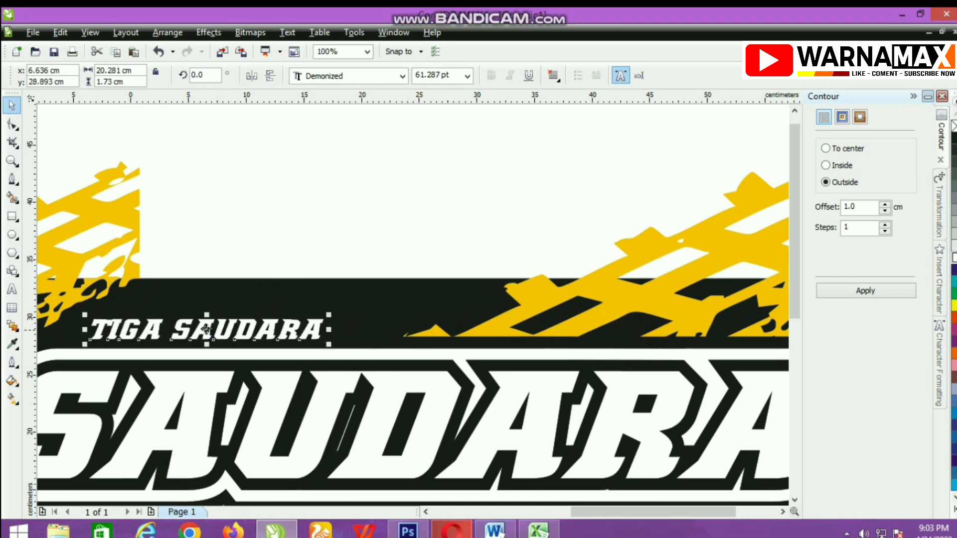
- Try the Signatra DEMO font on the small TIGA SAUDARA text, and set its font to Scratch
{"action": "left_click", "coordinate": [402, 75]}
{"action": "left_click", "coordinate": [324, 105]}
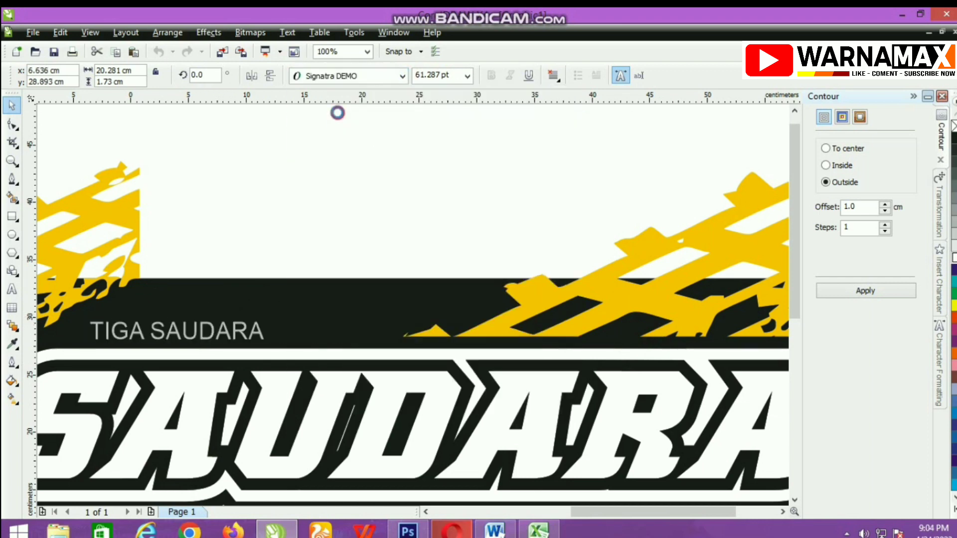
{"action": "left_click", "coordinate": [402, 76]}
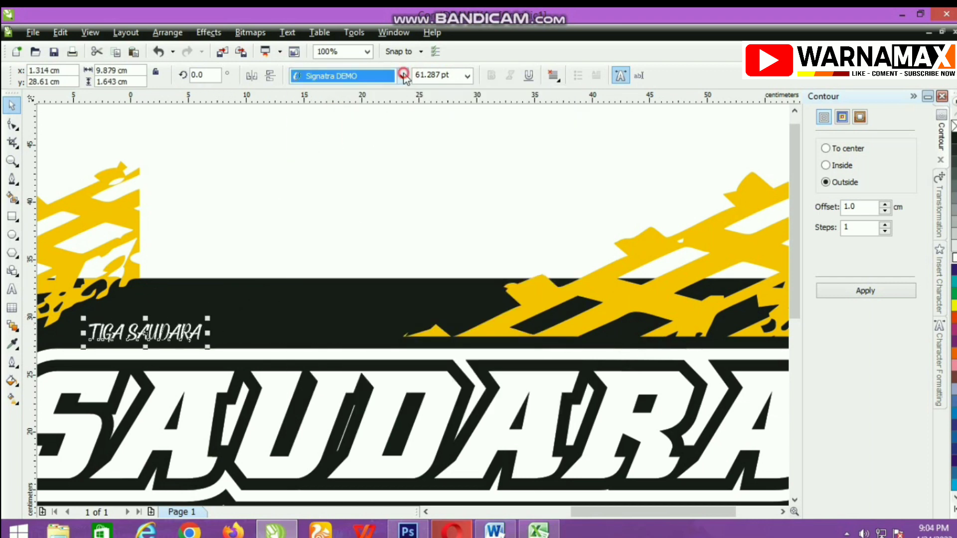
{"action": "left_click", "coordinate": [315, 220]}
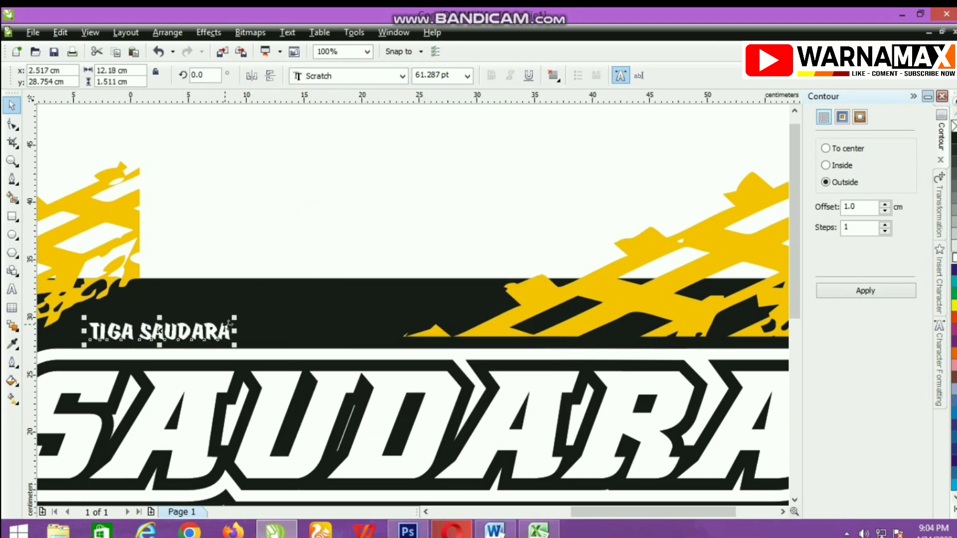
- Move the small text slightly up, rotate it 4.7°, and scale it down to about 7.7 × 1.5 cm
{"action": "left_click", "coordinate": [215, 338]}
{"action": "scroll", "coordinate": [214, 337], "scroll_direction": "up", "scroll_amount": 1}
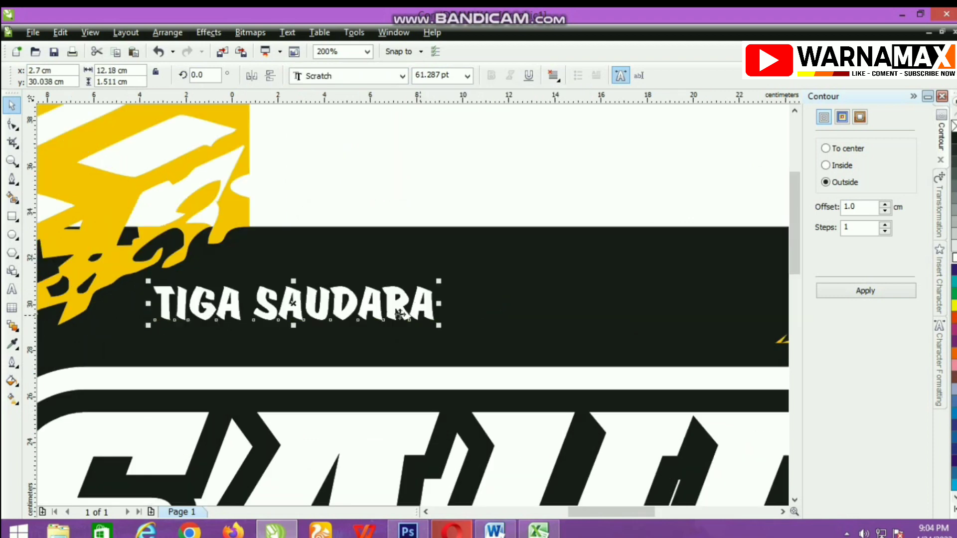
{"action": "left_click_drag", "start_coordinate": [146, 329], "coordinate": [138, 343]}
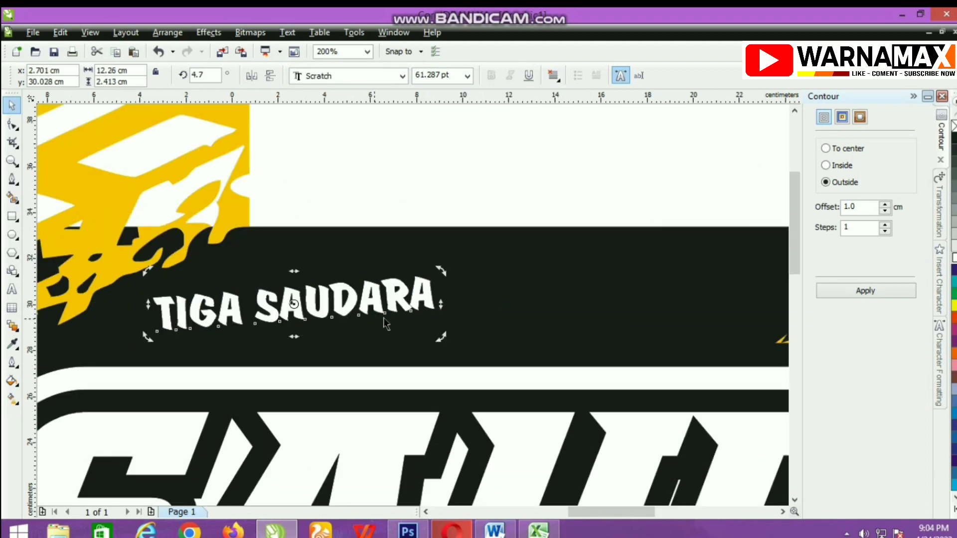
{"action": "left_click", "coordinate": [426, 283]}
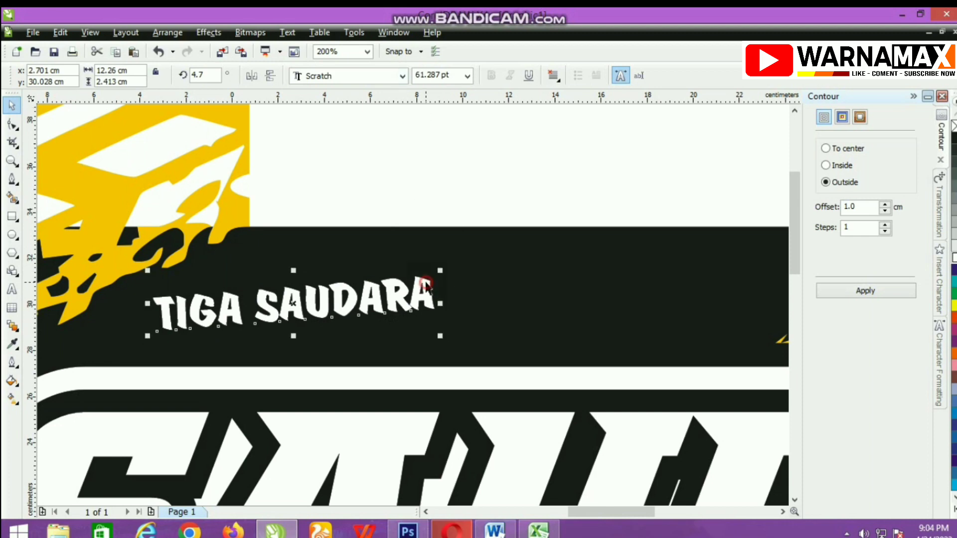
{"action": "left_click_drag", "start_coordinate": [439, 271], "coordinate": [417, 291]}
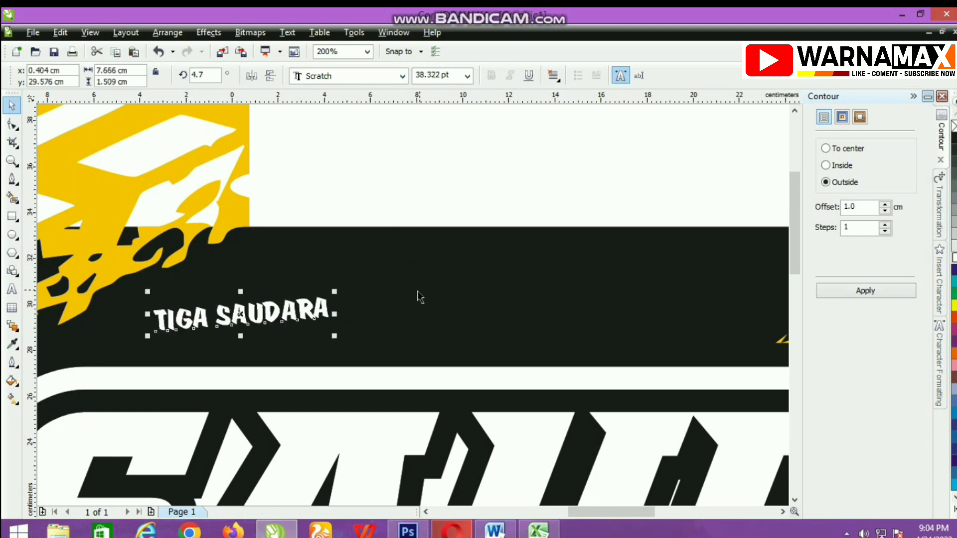
- Duplicate the tilted small text just to its right and enlarge the copy to about 13.9 × 2.7 cm
{"action": "left_click_drag", "start_coordinate": [256, 324], "coordinate": [452, 334]}
{"action": "left_click_drag", "start_coordinate": [532, 302], "coordinate": [673, 260]}
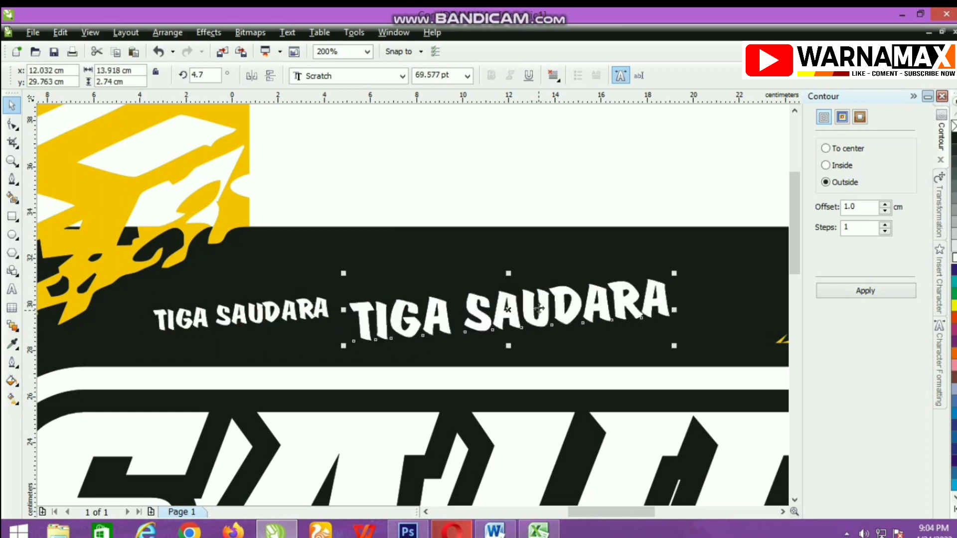
{"action": "scroll", "coordinate": [411, 295], "scroll_direction": "down", "scroll_amount": 4}
{"action": "scroll", "coordinate": [442, 296], "scroll_direction": "up", "scroll_amount": 2}
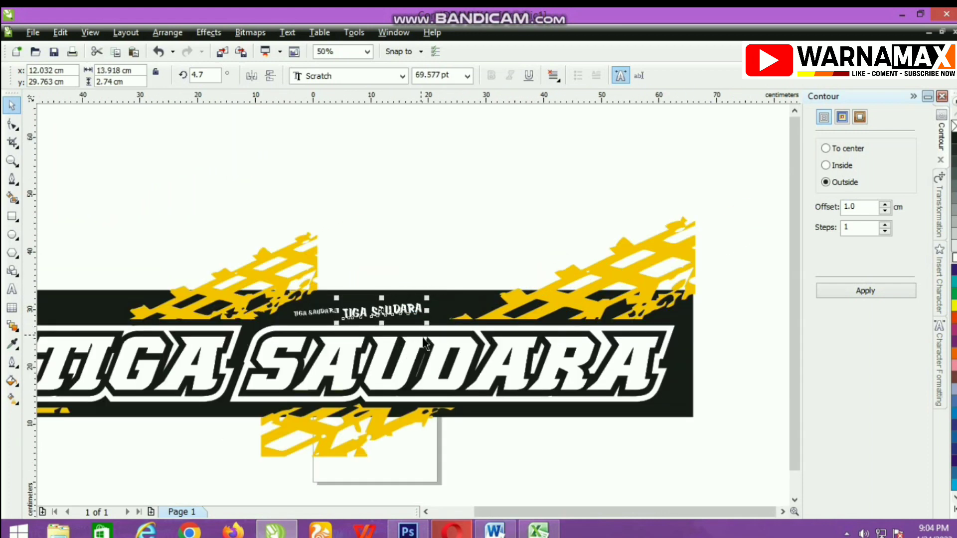
- Place the smaller tilted text over the start of the right tire track and enlarge it to about 13.9 × 2.7 cm
{"action": "scroll", "coordinate": [385, 310], "scroll_direction": "up", "scroll_amount": 1}
{"action": "left_click", "coordinate": [299, 315]}
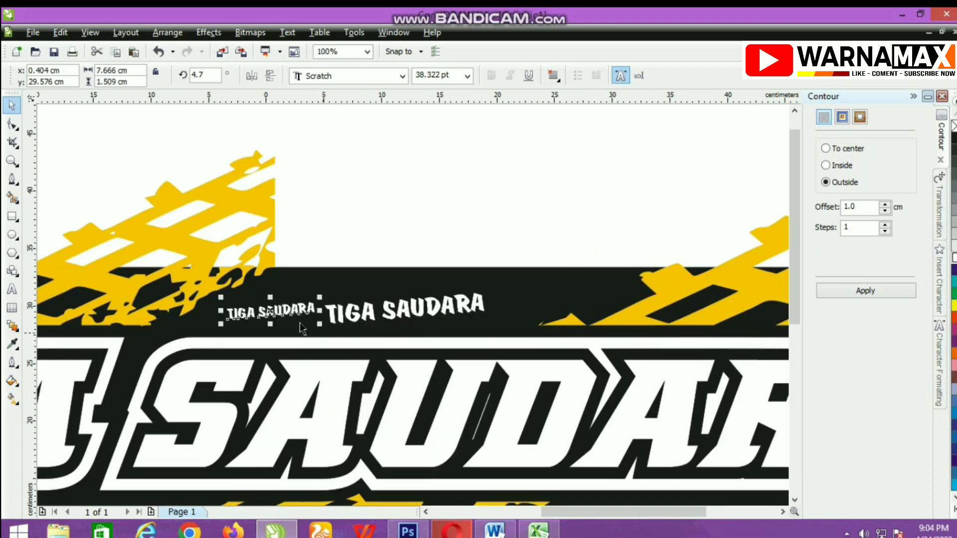
{"action": "left_click_drag", "start_coordinate": [270, 311], "coordinate": [543, 313]}
{"action": "scroll", "coordinate": [491, 288], "scroll_direction": "up", "scroll_amount": 1}
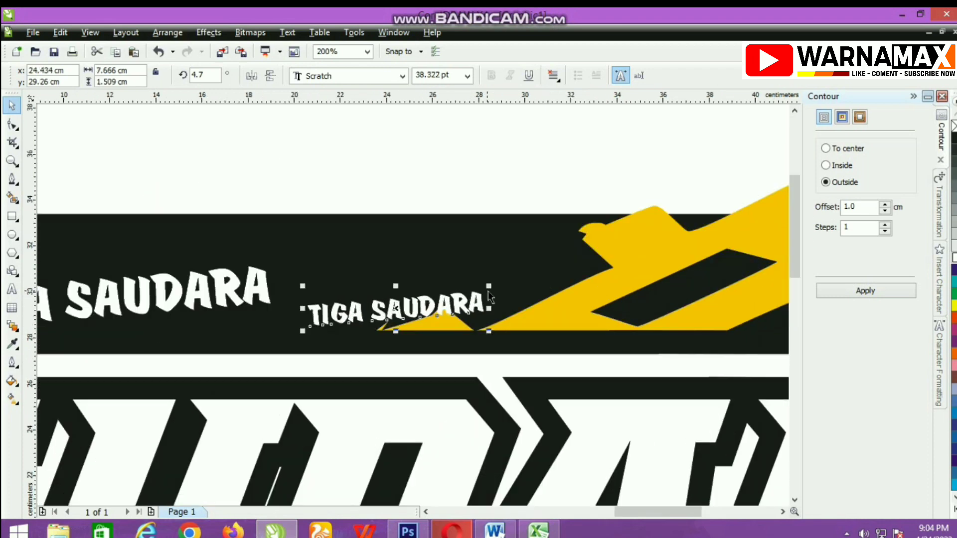
{"action": "left_click_drag", "start_coordinate": [521, 274], "coordinate": [630, 264]}
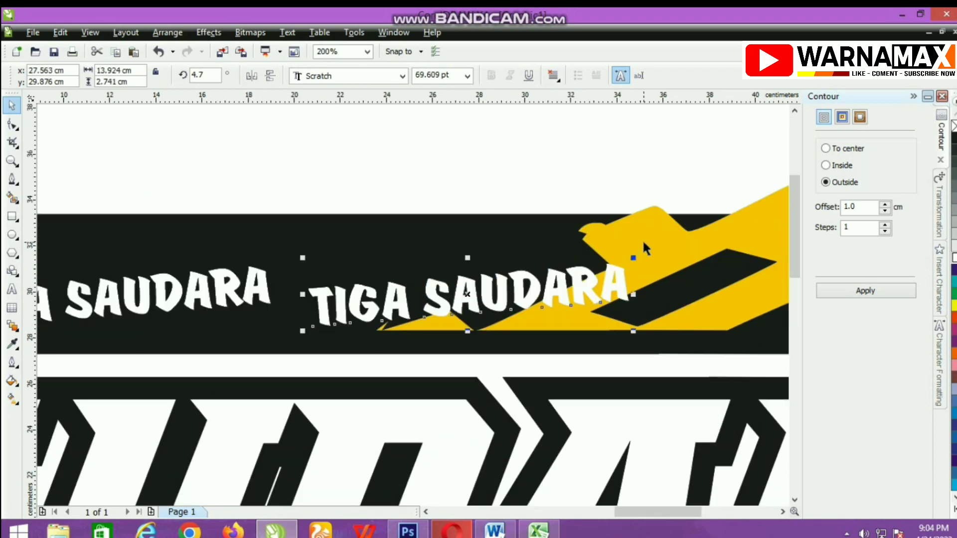
- Apply a one-step outside contour of 1.0 cm to the yellow tire track behind the rightmost small text
{"action": "left_click", "coordinate": [644, 243]}
{"action": "left_click", "coordinate": [863, 289]}
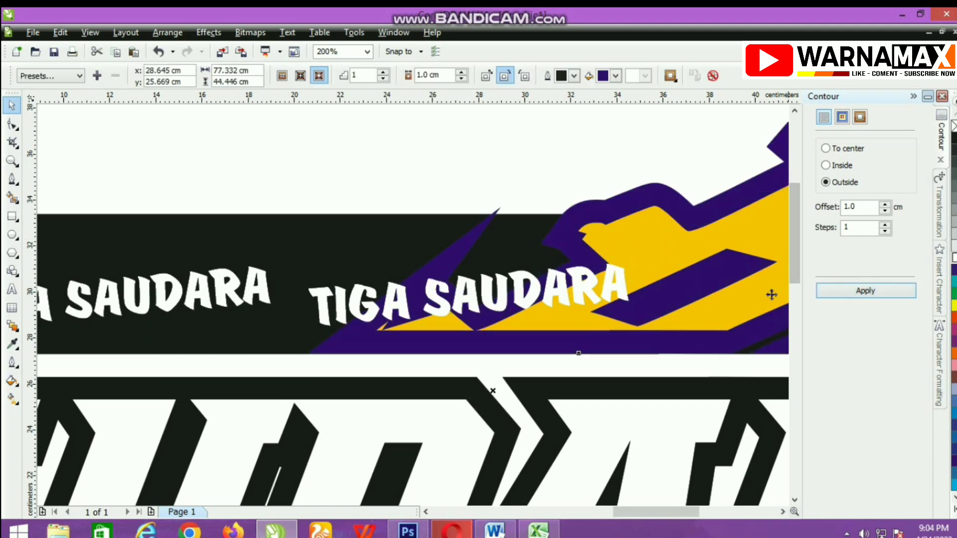
- Undo the yellow tire track's contour and rotate the rightmost tilted text to 354.2°
{"action": "key", "text": "ctrl+z"}
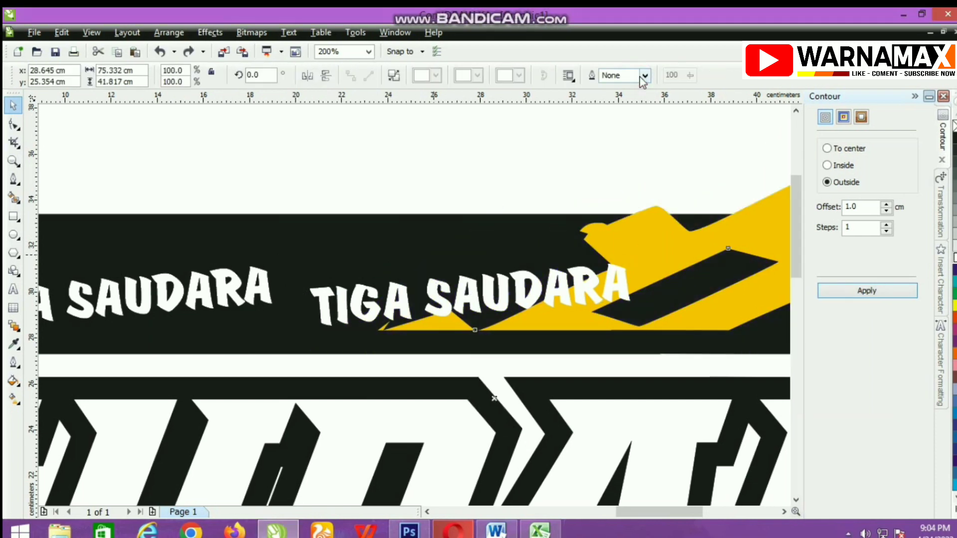
{"action": "left_click", "coordinate": [524, 299]}
{"action": "scroll", "coordinate": [523, 298], "scroll_direction": "down", "scroll_amount": 2}
{"action": "scroll", "coordinate": [414, 308], "scroll_direction": "up", "scroll_amount": 1}
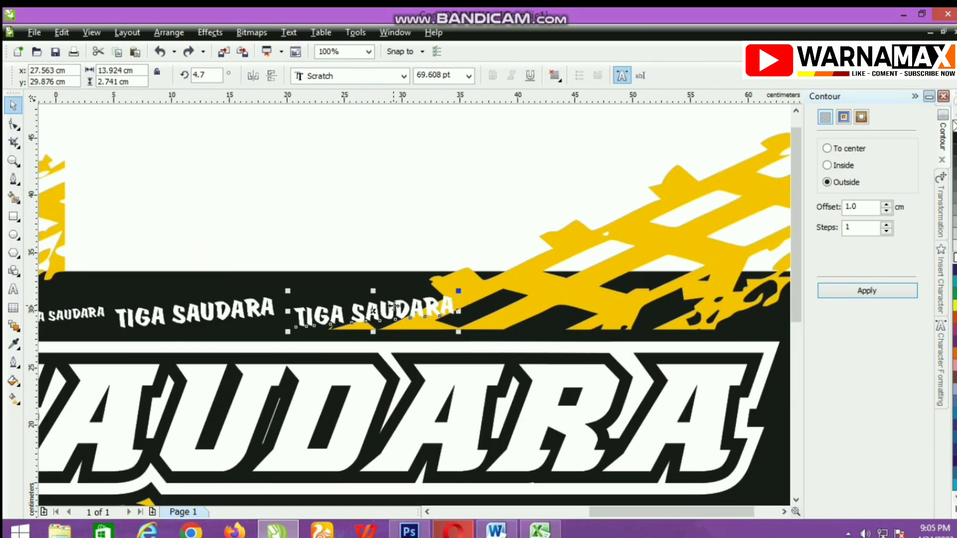
{"action": "left_click", "coordinate": [394, 305]}
{"action": "left_click_drag", "start_coordinate": [458, 334], "coordinate": [449, 346]}
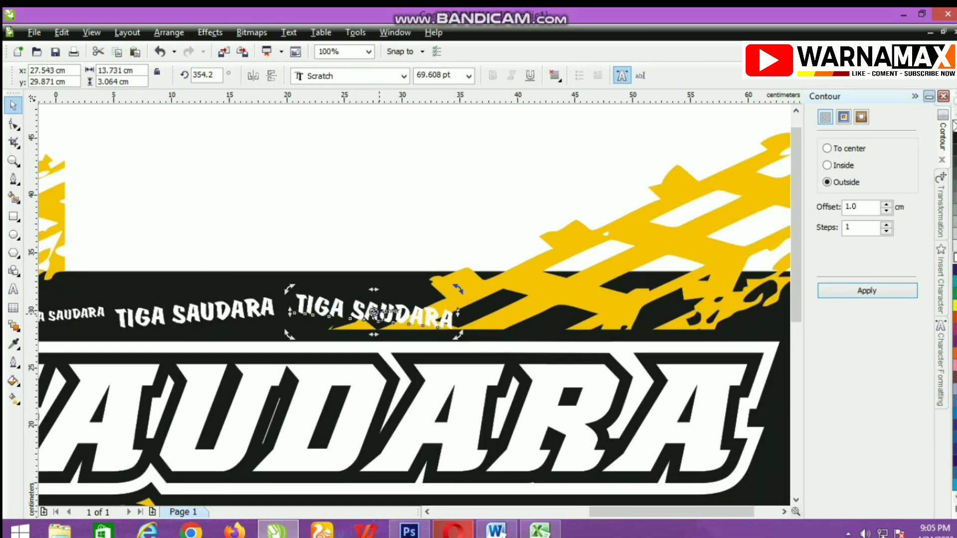
- Move the rightmost tilted text up and slightly left, to about x 26.2, y 31.2 cm
{"action": "left_click", "coordinate": [359, 231]}
{"action": "left_click_drag", "start_coordinate": [373, 311], "coordinate": [349, 295]}
{"action": "scroll", "coordinate": [352, 294], "scroll_direction": "up", "scroll_amount": 1}
{"action": "mouse_move", "coordinate": [407, 304]}
{"action": "left_mouse_down"}
{"action": "mouse_move", "coordinate": [410, 315]}
{"action": "mouse_move", "coordinate": [423, 308]}
{"action": "left_mouse_up"}
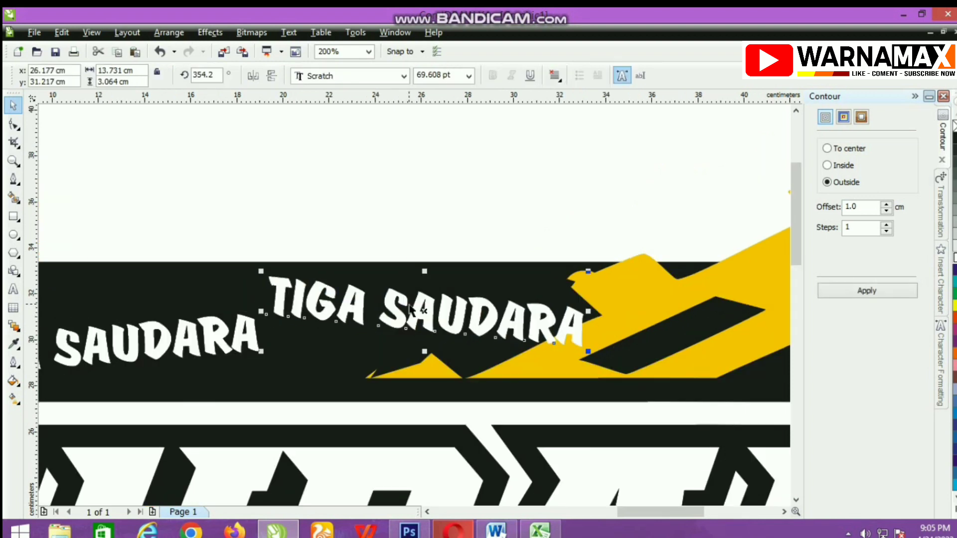
- Try the Planet Kosmos font on the rightmost tilted text
{"action": "left_click", "coordinate": [403, 76]}
{"action": "left_click", "coordinate": [403, 76]}
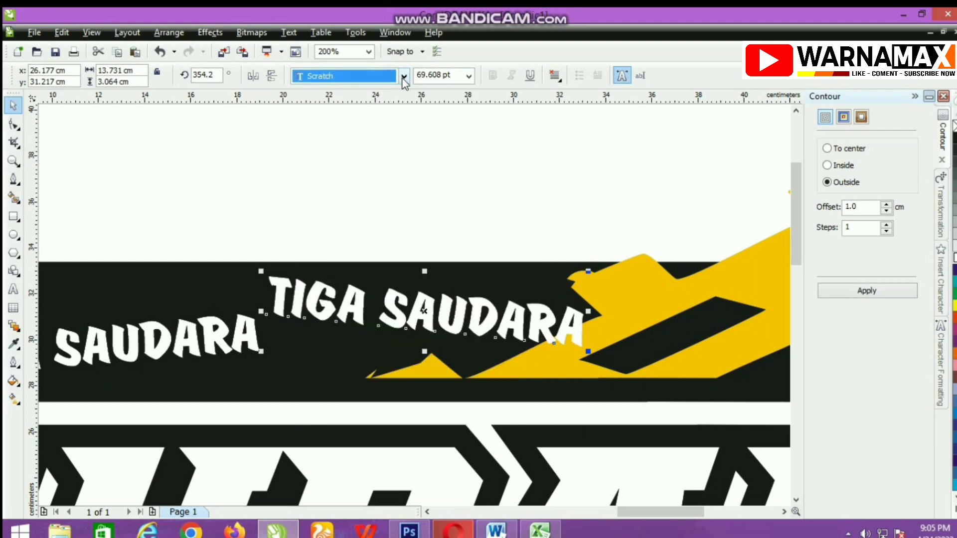
{"action": "left_click", "coordinate": [403, 76]}
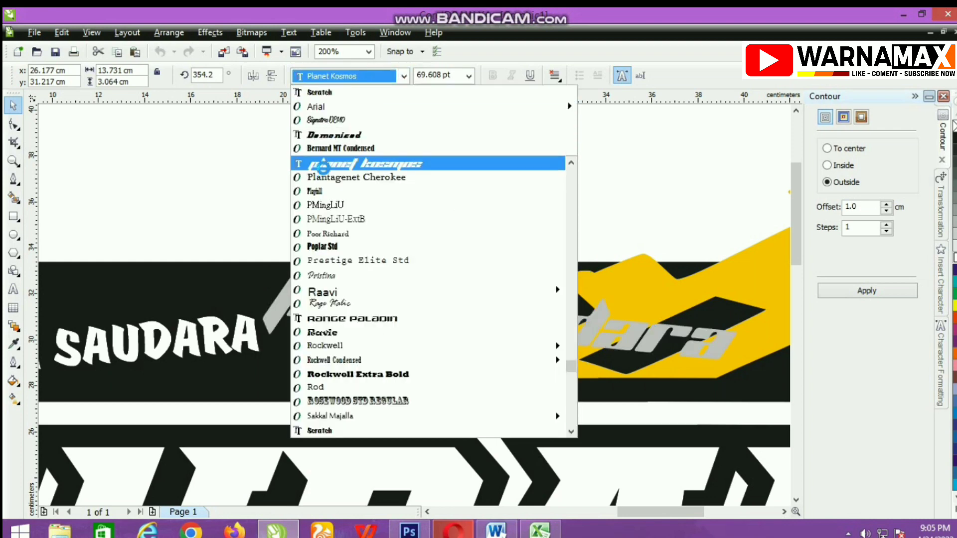
{"action": "left_click", "coordinate": [328, 163]}
{"action": "scroll", "coordinate": [522, 375], "scroll_direction": "down", "scroll_amount": 1}
{"action": "left_click_drag", "start_coordinate": [600, 368], "coordinate": [531, 398]}
{"action": "key", "text": "ctrl+z"}
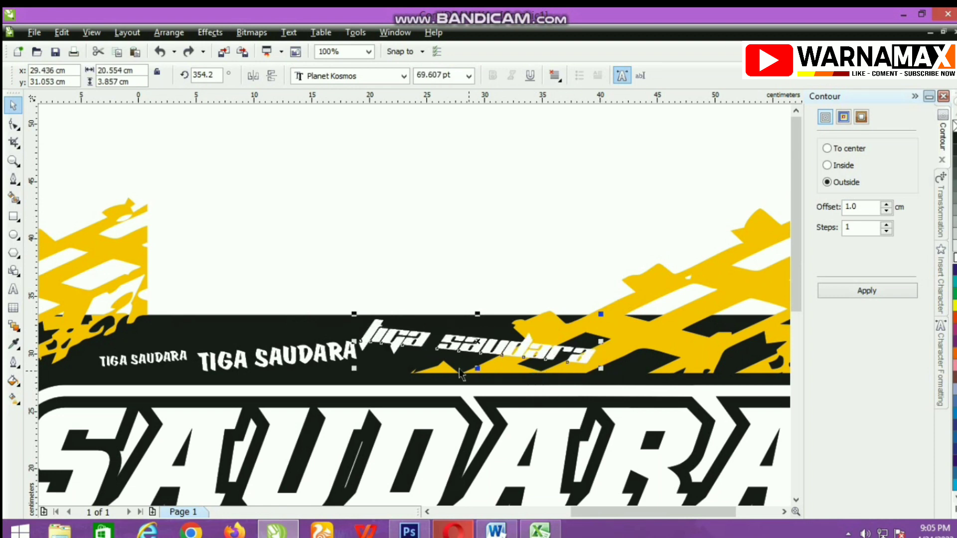
- Change the middle tilted text's font to Planet Kosmos and shift that text slightly left
{"action": "scroll", "coordinate": [417, 349], "scroll_direction": "up", "scroll_amount": 1}
{"action": "left_click", "coordinate": [254, 332]}
{"action": "left_click", "coordinate": [404, 76]}
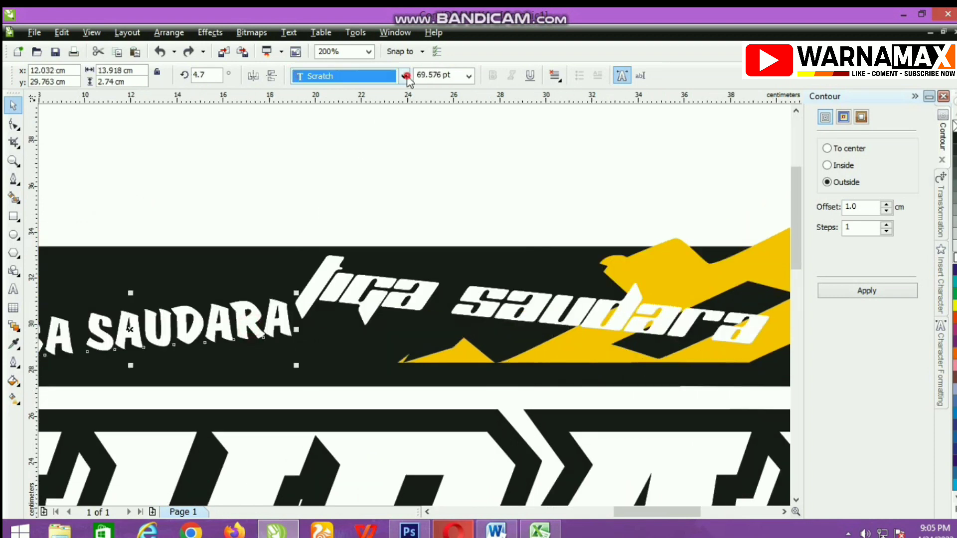
{"action": "left_click", "coordinate": [329, 103]}
{"action": "scroll", "coordinate": [424, 356], "scroll_direction": "down", "scroll_amount": 1}
{"action": "scroll", "coordinate": [382, 372], "scroll_direction": "up", "scroll_amount": 1}
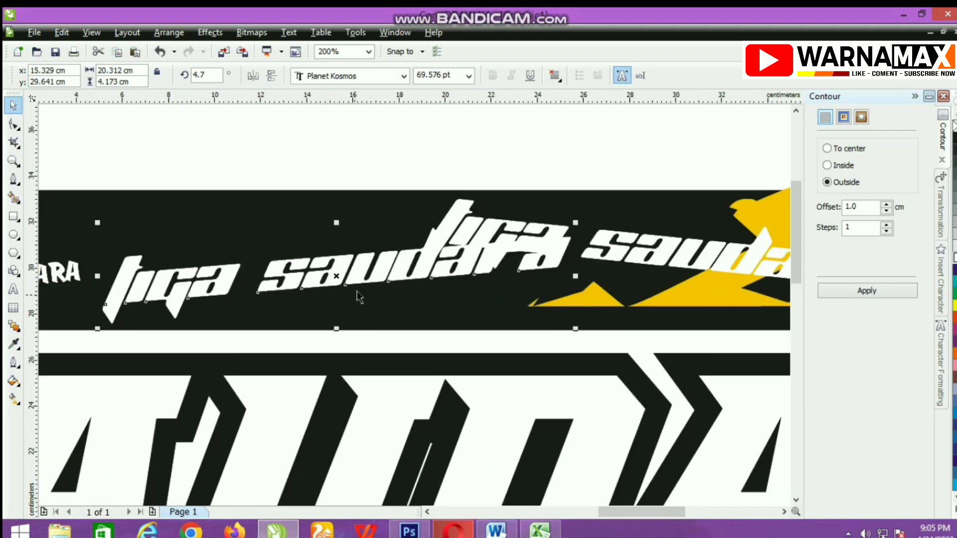
{"action": "left_click_drag", "start_coordinate": [354, 273], "coordinate": [325, 280]}
- Set the font of the rightmost tilted text back to Scratch
{"action": "left_click", "coordinate": [458, 218]}
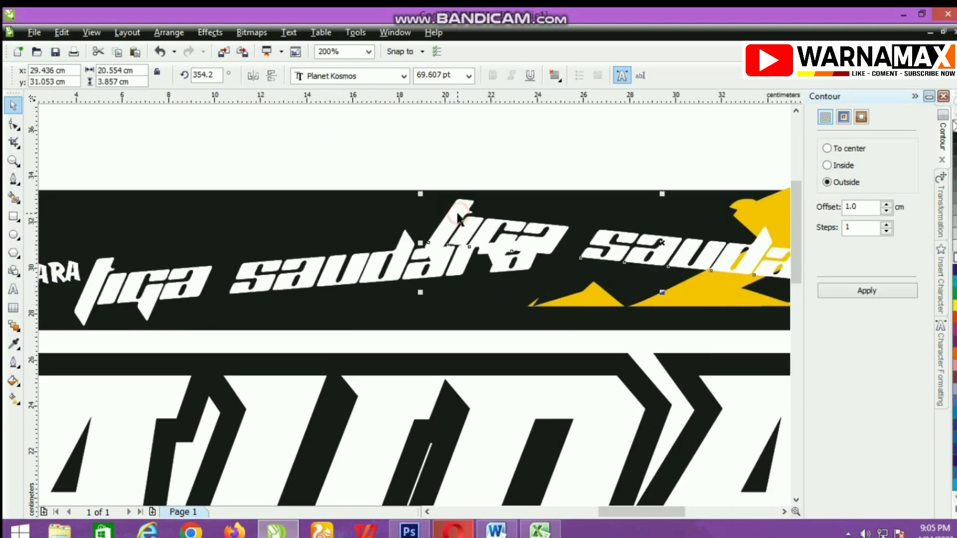
{"action": "left_click", "coordinate": [405, 76]}
{"action": "left_click", "coordinate": [362, 107]}
{"action": "scroll", "coordinate": [361, 106], "scroll_direction": "down", "scroll_amount": 1}
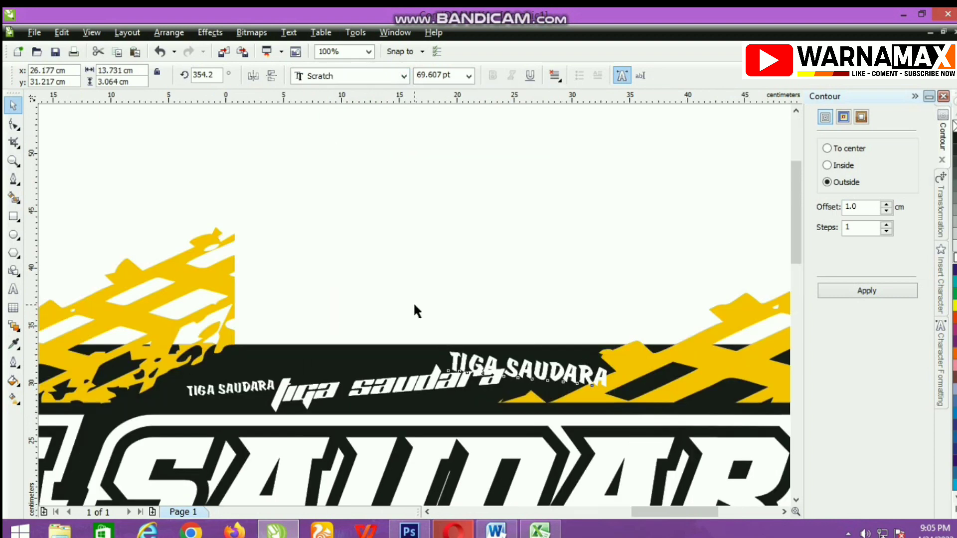
- Scale the rightmost tilted text down to about 11.4 × 2.5 cm and place it at about x 28.4, y 31.8 cm, overlapping the yellow track
{"action": "scroll", "coordinate": [586, 360], "scroll_direction": "up", "scroll_amount": 1}
{"action": "left_click_drag", "start_coordinate": [462, 359], "coordinate": [335, 331]}
{"action": "left_click_drag", "start_coordinate": [279, 318], "coordinate": [390, 334]}
{"action": "left_click_drag", "start_coordinate": [291, 303], "coordinate": [244, 294]}
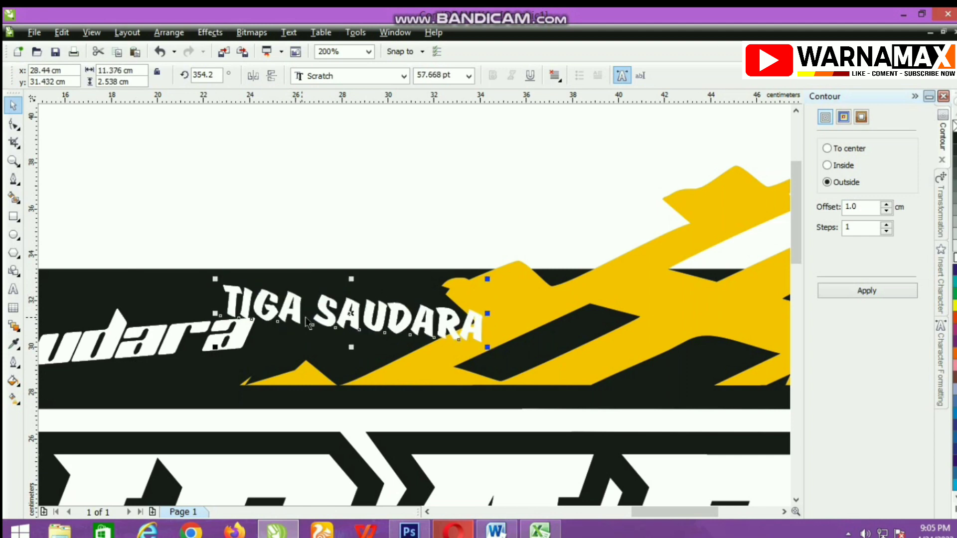
{"action": "left_click_drag", "start_coordinate": [296, 316], "coordinate": [296, 309]}
{"action": "scroll", "coordinate": [442, 330], "scroll_direction": "up", "scroll_amount": 1}
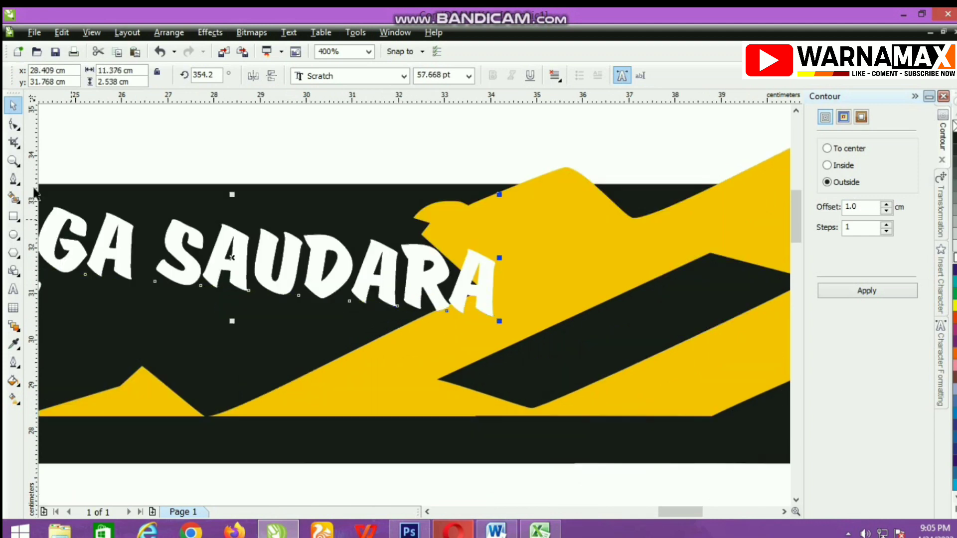
{"action": "left_click", "coordinate": [14, 179]}
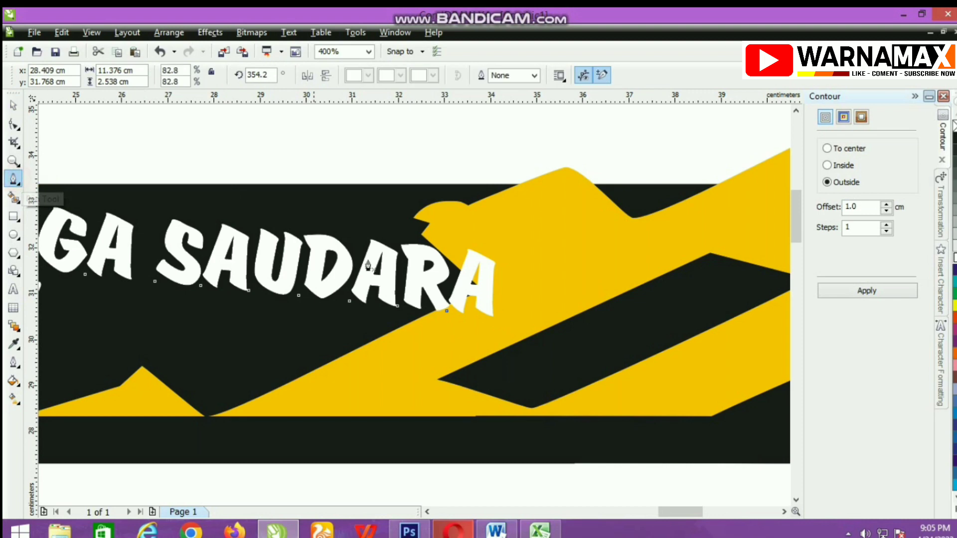
{"action": "left_click", "coordinate": [13, 105]}
{"action": "scroll", "coordinate": [463, 359], "scroll_direction": "down", "scroll_amount": 2}
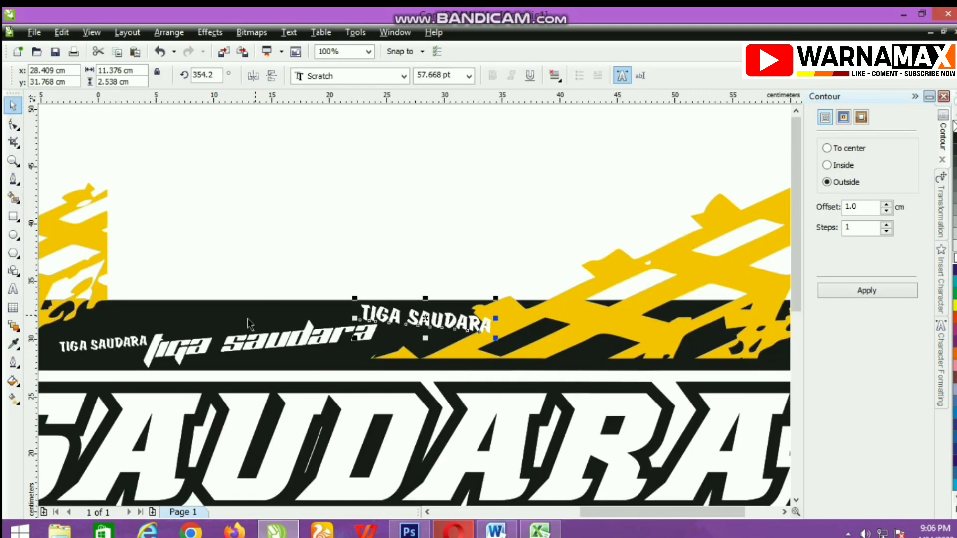
- Shift the Planet Kosmos text slightly right and place a copy of the smallest tilted text above its beginning
{"action": "scroll", "coordinate": [249, 324], "scroll_direction": "up", "scroll_amount": 1}
{"action": "left_click", "coordinate": [395, 337]}
{"action": "left_click_drag", "start_coordinate": [396, 337], "coordinate": [426, 344]}
{"action": "left_click_drag", "start_coordinate": [424, 344], "coordinate": [422, 344]}
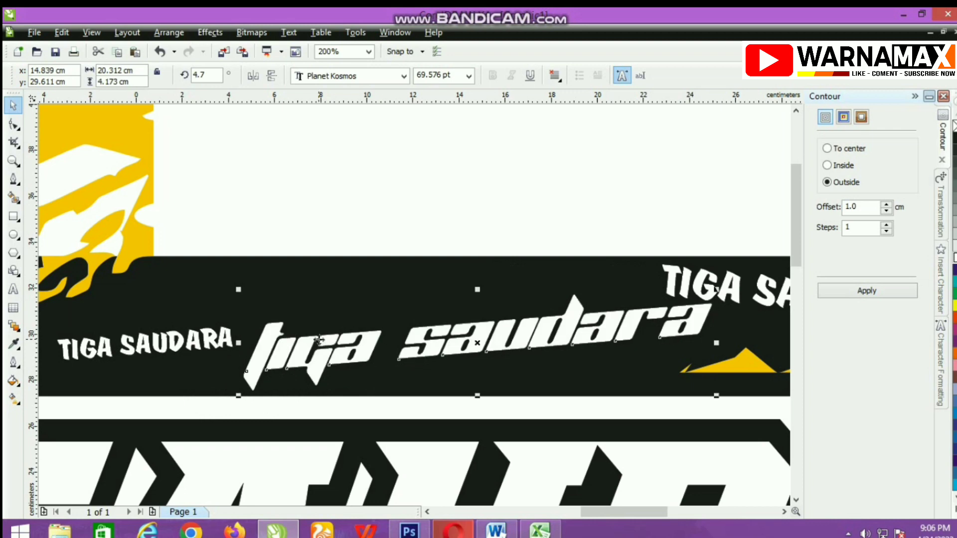
{"action": "left_click", "coordinate": [225, 345]}
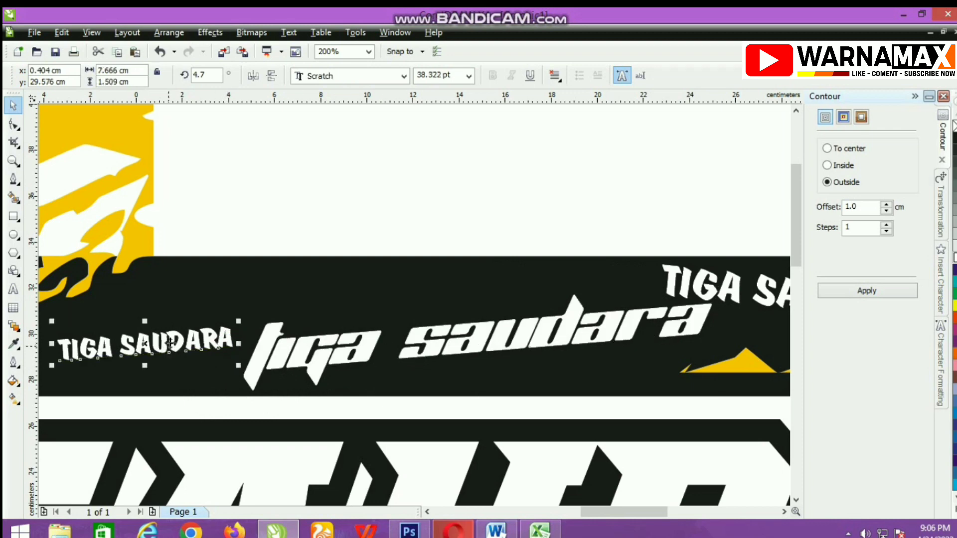
{"action": "left_click_drag", "start_coordinate": [169, 343], "coordinate": [351, 292]}
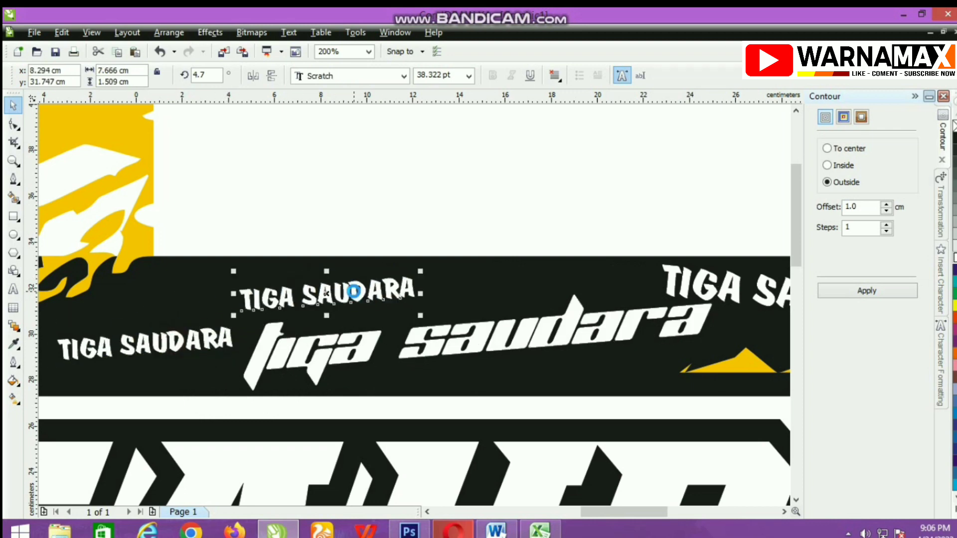
- Try a one-step outside contour of 1.0 cm on the Planet Kosmos text
{"action": "left_click", "coordinate": [354, 357]}
{"action": "left_click", "coordinate": [863, 291]}
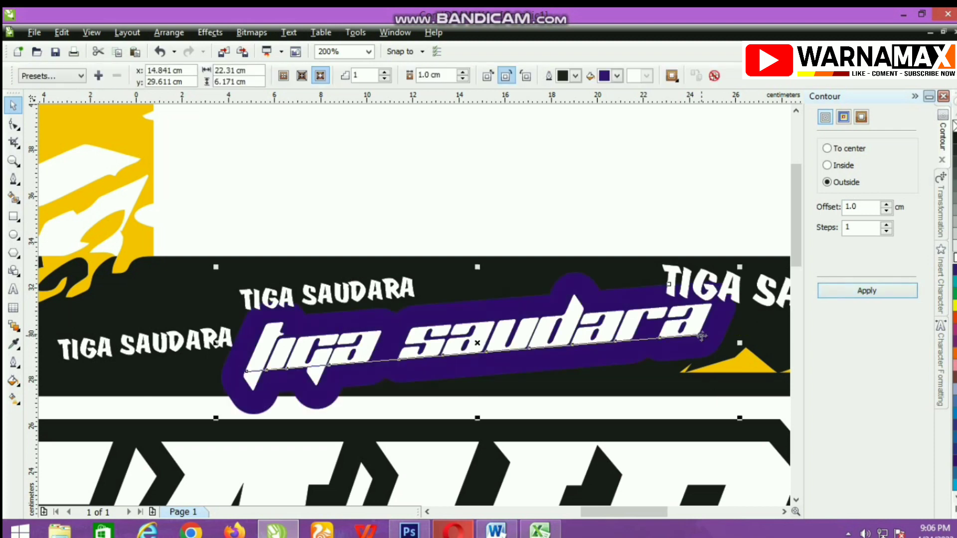
{"action": "key", "text": "ctrl+z"}
- Apply a one-step outside contour of 0.2 cm to the Planet Kosmos text and increase its offset to 0.3 cm
{"action": "double_click", "coordinate": [852, 206]}
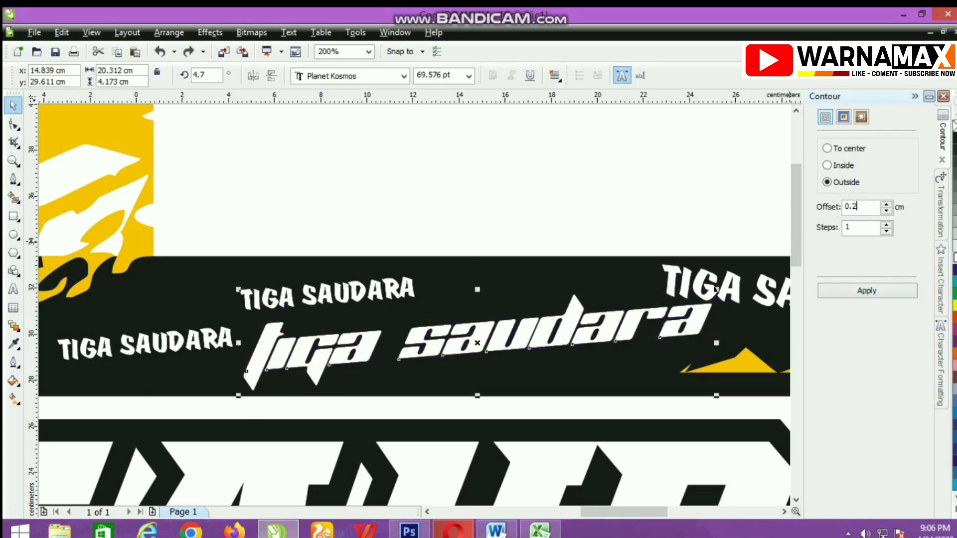
{"action": "left_click", "coordinate": [870, 298]}
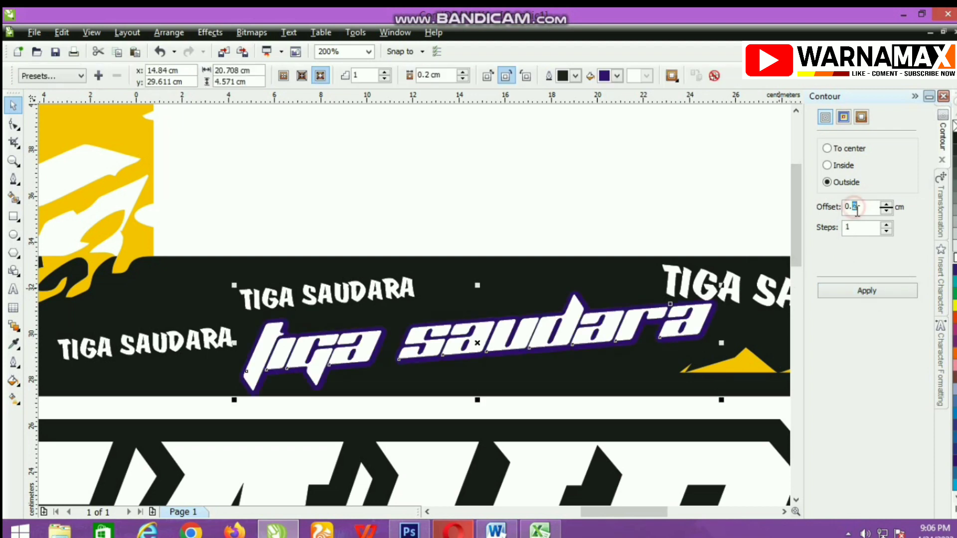
{"action": "left_click", "coordinate": [434, 220]}
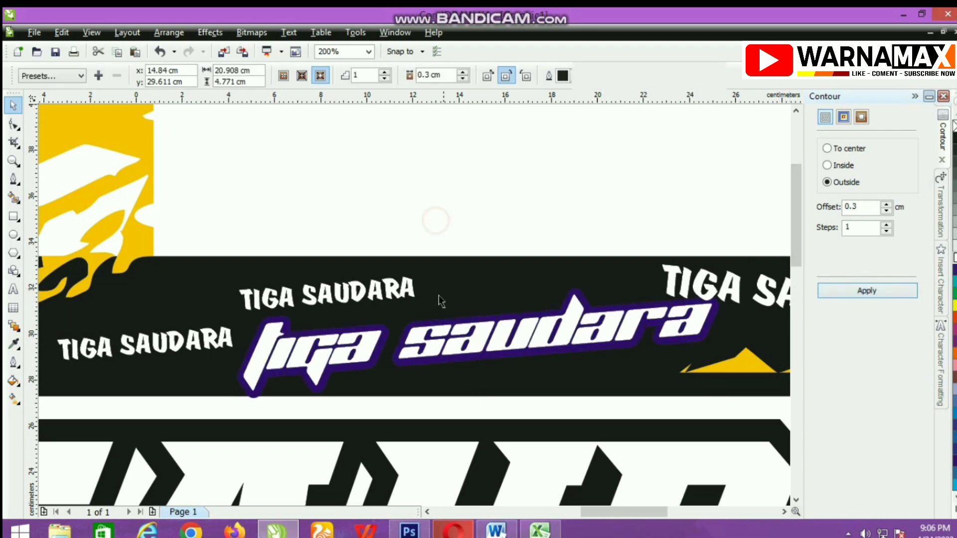
- Break the purple contour apart from the Planet Kosmos text
{"action": "scroll", "coordinate": [424, 309], "scroll_direction": "up", "scroll_amount": 4}
{"action": "right_click", "coordinate": [432, 330]}
{"action": "left_click", "coordinate": [450, 355]}
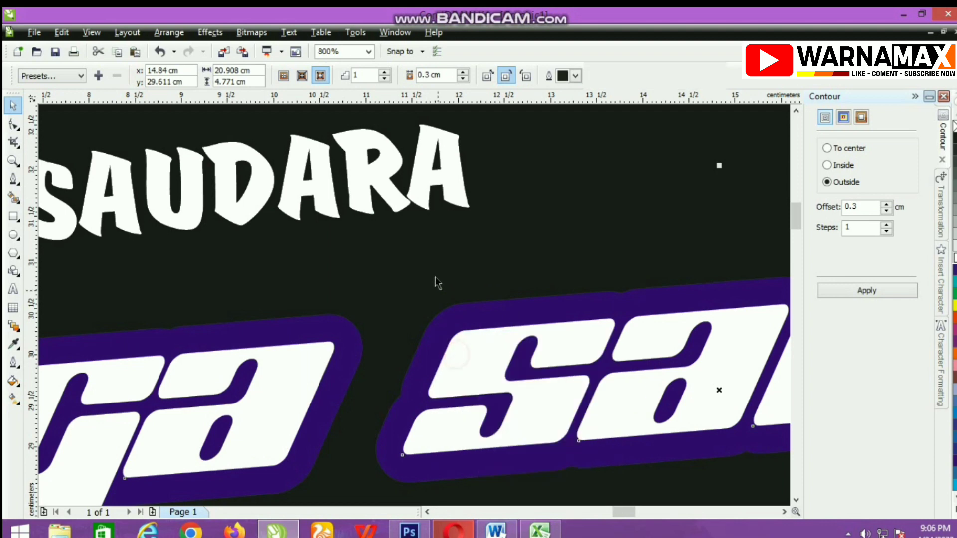
{"action": "left_click", "coordinate": [435, 279]}
{"action": "left_click", "coordinate": [481, 369]}
{"action": "scroll", "coordinate": [466, 352], "scroll_direction": "down", "scroll_amount": 1}
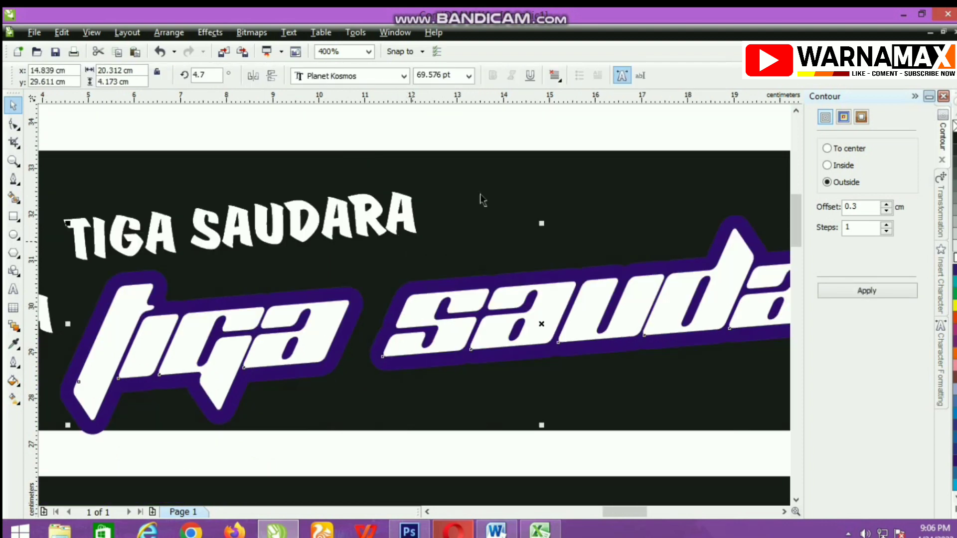
- Trim the Planet Kosmos lettering out of its purple contour shape and delete the white text
{"action": "left_click", "coordinate": [478, 137]}
{"action": "left_click", "coordinate": [476, 299]}
{"action": "left_click", "coordinate": [324, 301], "text": "shift"}
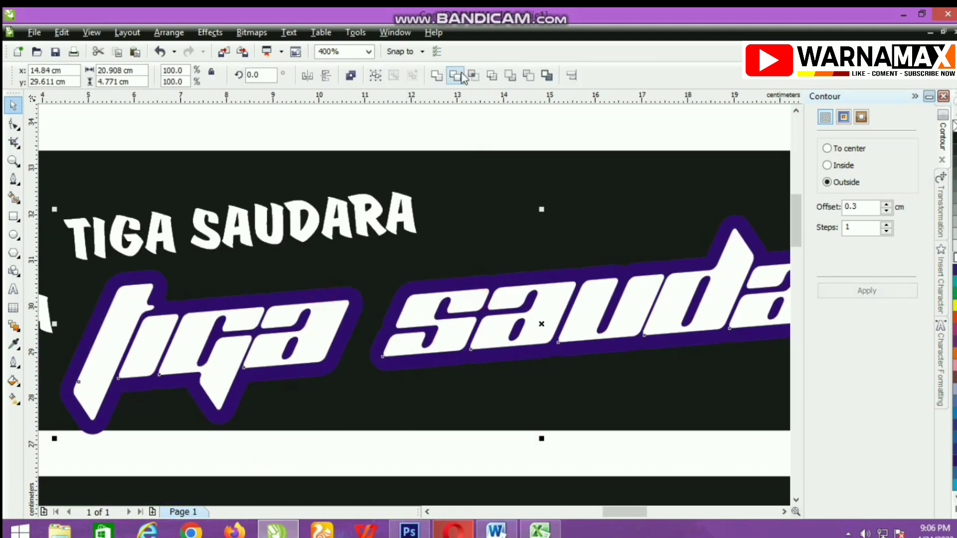
{"action": "left_click", "coordinate": [413, 130]}
{"action": "left_click", "coordinate": [411, 309]}
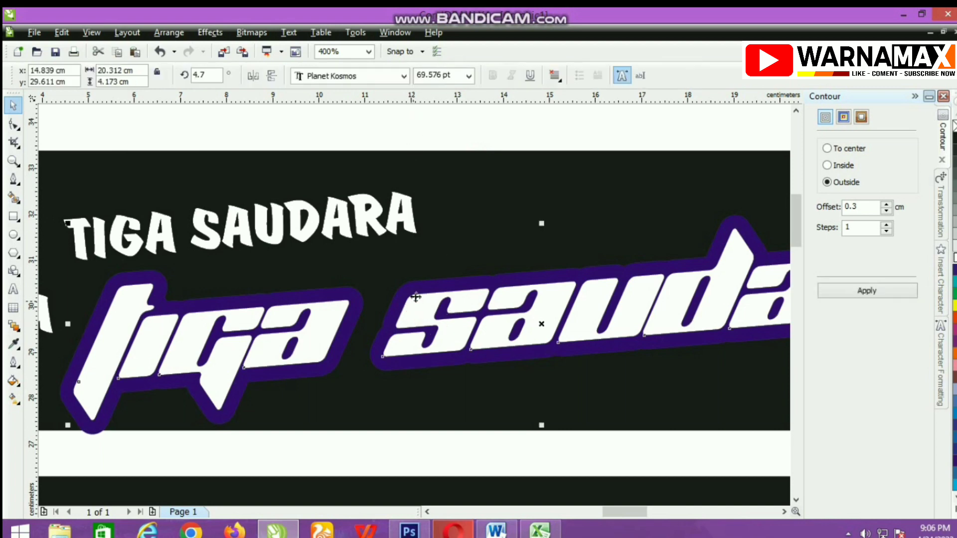
{"action": "key", "text": "Delete"}
- Fill the cut-out contour of the Planet Kosmos lettering with white
{"action": "left_click", "coordinate": [422, 284]}
{"action": "left_click", "coordinate": [954, 258]}
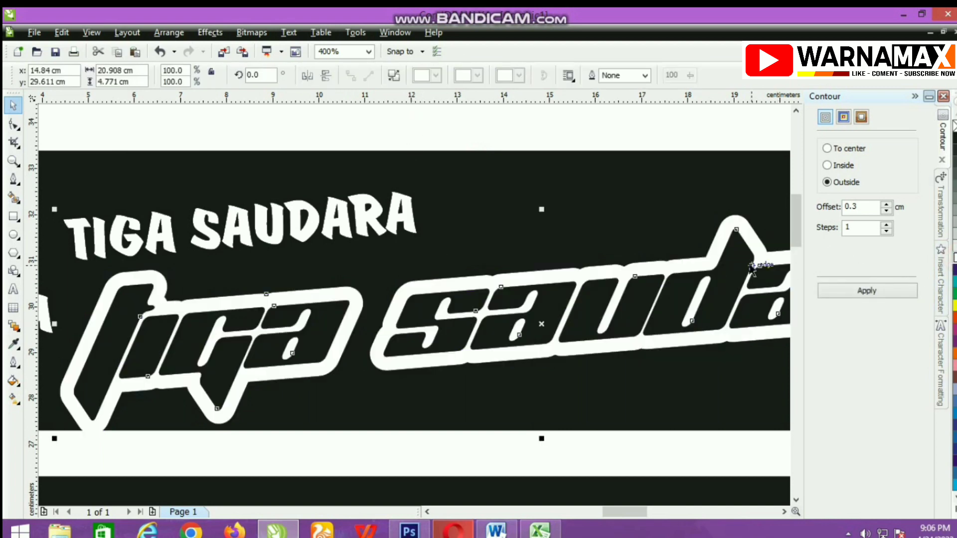
{"action": "scroll", "coordinate": [336, 320], "scroll_direction": "down", "scroll_amount": 3}
{"action": "scroll", "coordinate": [414, 302], "scroll_direction": "up", "scroll_amount": 1}
{"action": "left_click", "coordinate": [480, 239]}
{"action": "scroll", "coordinate": [491, 269], "scroll_direction": "up", "scroll_amount": 1}
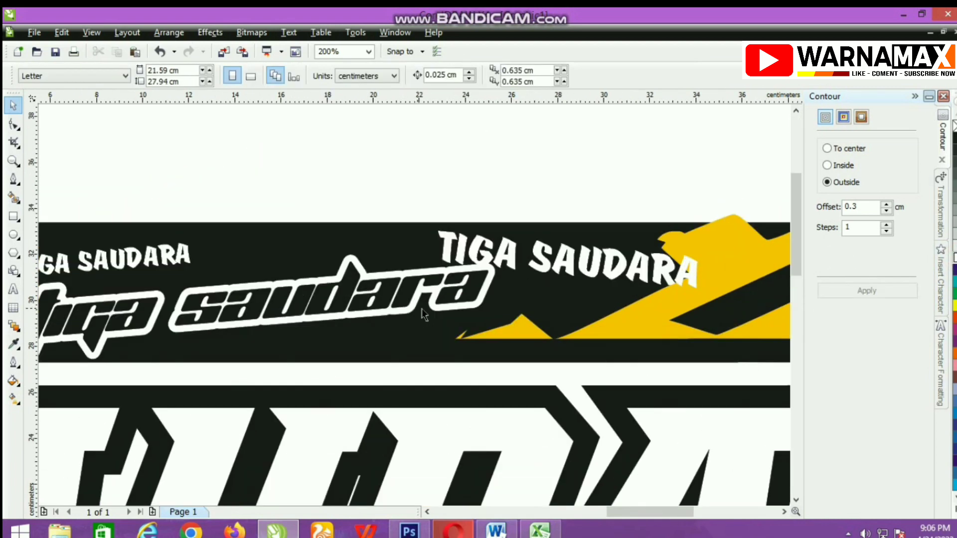
- Scale the white outlined lettering down to about 18.9 × 4.3 cm
{"action": "left_click", "coordinate": [471, 306]}
{"action": "left_click_drag", "start_coordinate": [500, 369], "coordinate": [452, 367]}
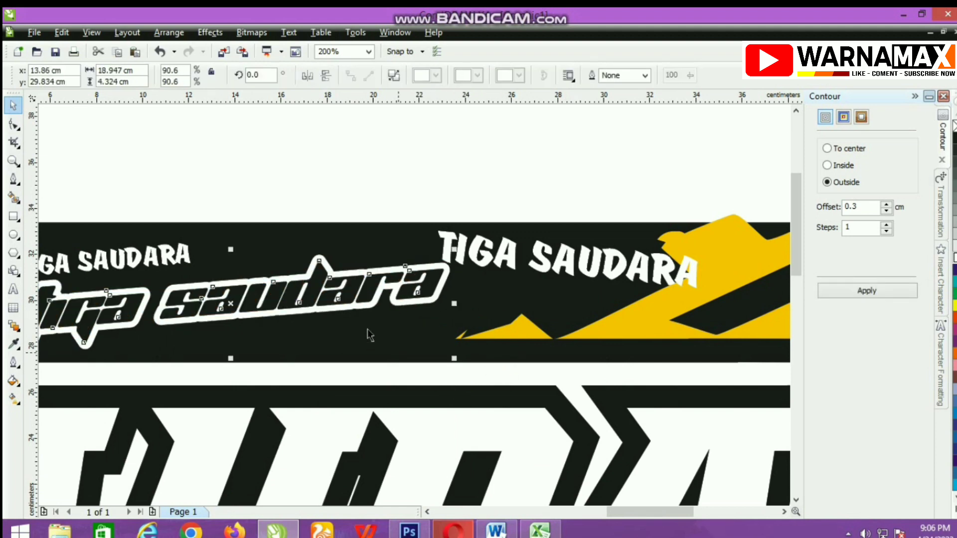
{"action": "scroll", "coordinate": [359, 322], "scroll_direction": "down", "scroll_amount": 1}
{"action": "scroll", "coordinate": [388, 194], "scroll_direction": "down", "scroll_amount": 2}
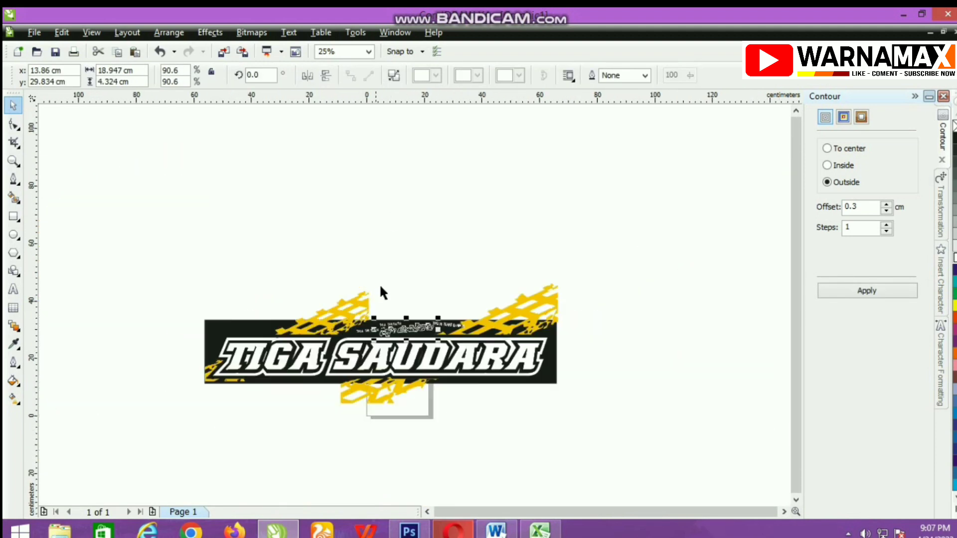
- Place the outlined lettering near the banner's upper-left corner, at about x -44.3, y 29.2 cm
{"action": "scroll", "coordinate": [380, 293], "scroll_direction": "up", "scroll_amount": 1}
{"action": "key", "text": "Escape"}
{"action": "left_click", "coordinate": [427, 339]}
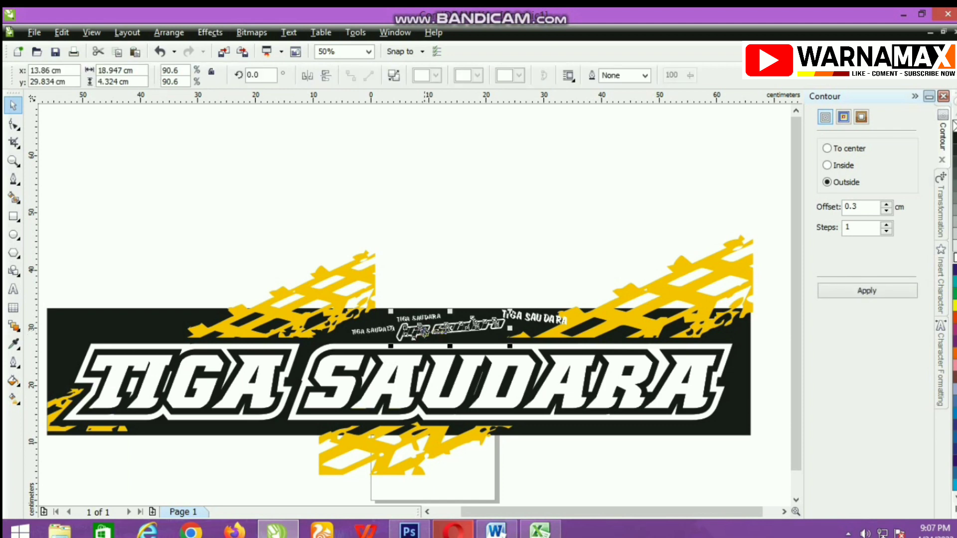
{"action": "left_click_drag", "start_coordinate": [461, 322], "coordinate": [414, 305]}
{"action": "scroll", "coordinate": [125, 327], "scroll_direction": "up", "scroll_amount": 2}
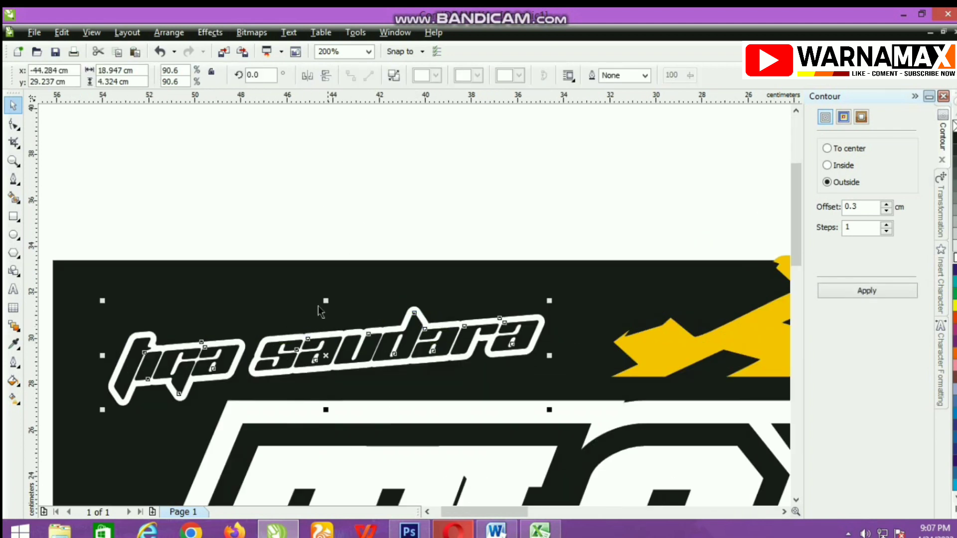
- Rotate the outlined lettering near the banner's upper-left corner to 347.9°
{"action": "left_click", "coordinate": [327, 368]}
{"action": "left_click", "coordinate": [547, 290]}
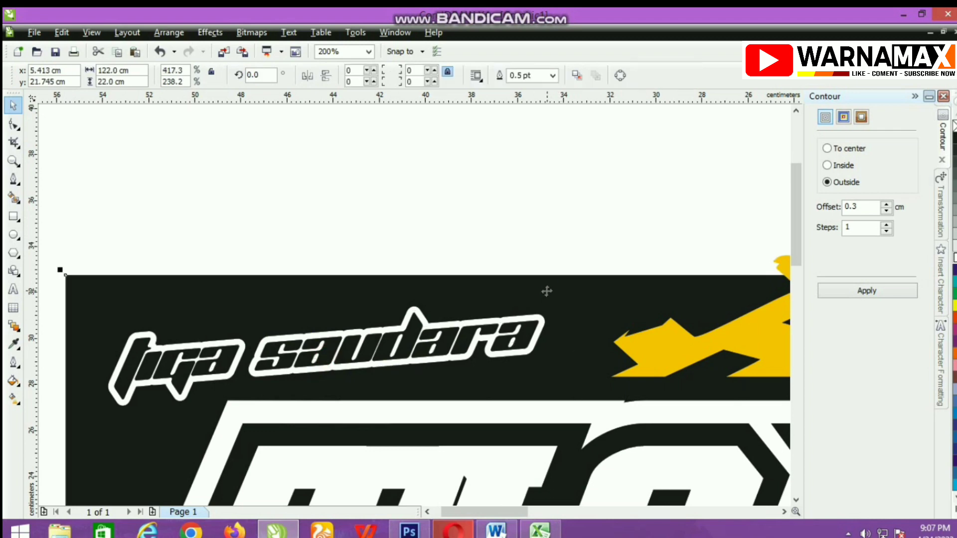
{"action": "left_click", "coordinate": [544, 330]}
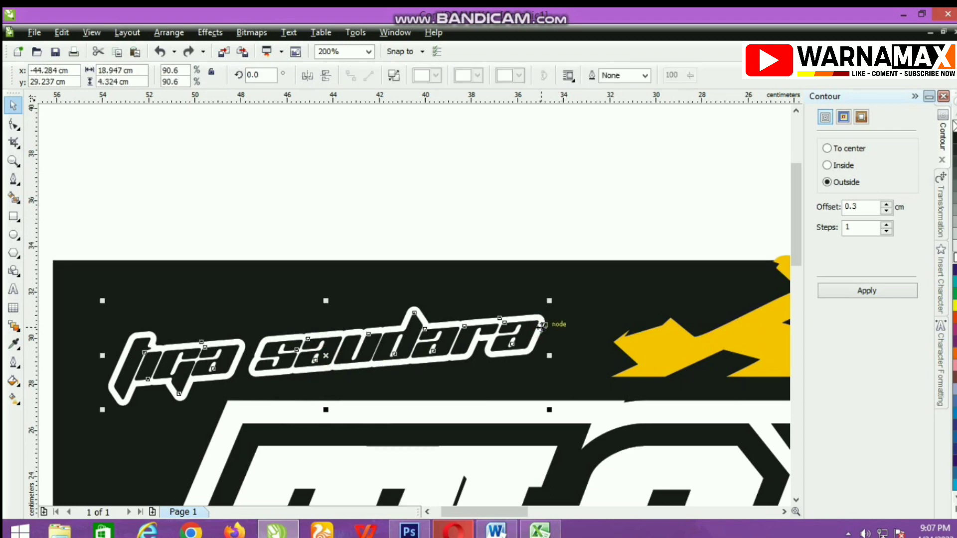
{"action": "left_click", "coordinate": [543, 324]}
{"action": "left_click_drag", "start_coordinate": [550, 301], "coordinate": [547, 349]}
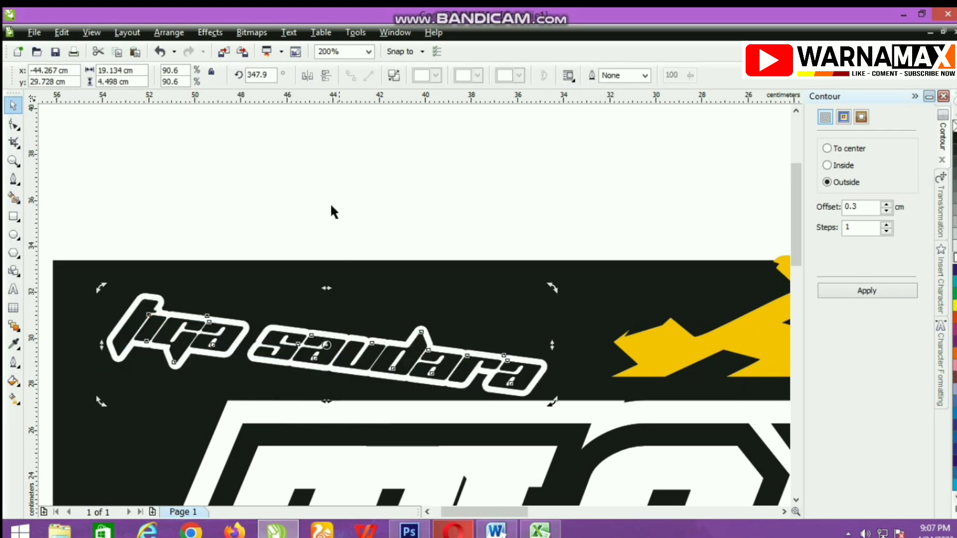
- Duplicate the small TIGA SAUDARA accent text onto the banner's lower edge near its end, at about x 52.3, y 12.9 cm
{"action": "left_click", "coordinate": [332, 208]}
{"action": "scroll", "coordinate": [398, 288], "scroll_direction": "down", "scroll_amount": 2}
{"action": "scroll", "coordinate": [398, 288], "scroll_direction": "up", "scroll_amount": 3}
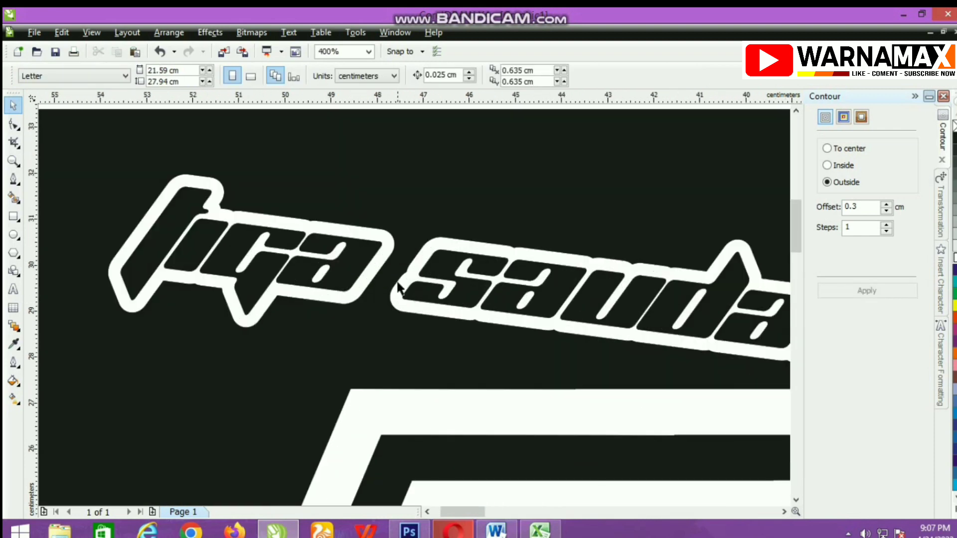
{"action": "scroll", "coordinate": [397, 286], "scroll_direction": "down", "scroll_amount": 4}
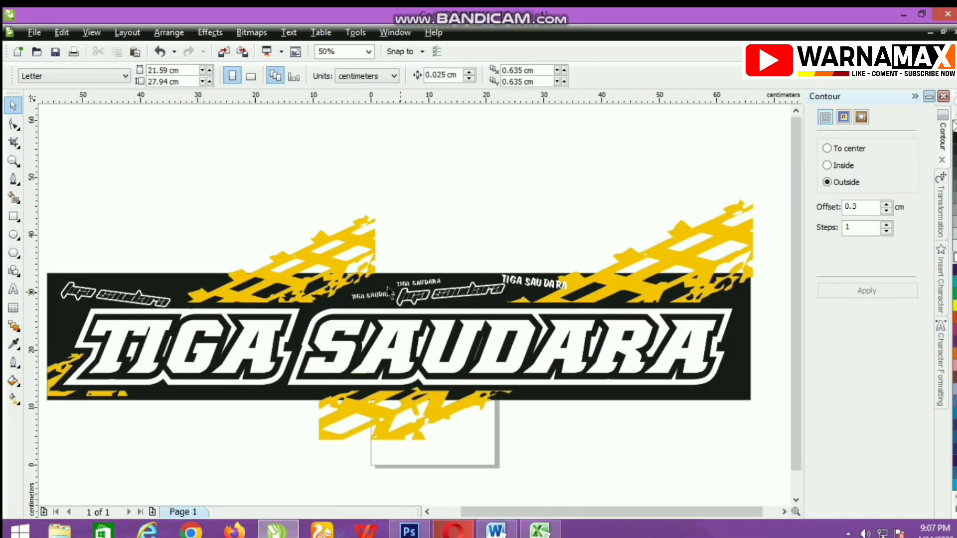
{"action": "scroll", "coordinate": [389, 291], "scroll_direction": "up", "scroll_amount": 2}
{"action": "left_click_drag", "start_coordinate": [432, 308], "coordinate": [240, 389]}
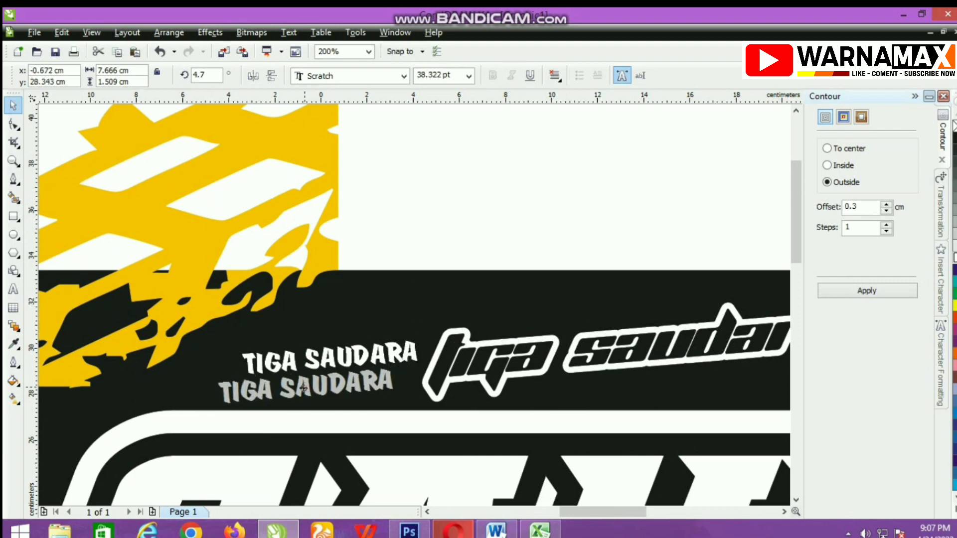
{"action": "scroll", "coordinate": [422, 329], "scroll_direction": "down", "scroll_amount": 2}
{"action": "left_click_drag", "start_coordinate": [414, 305], "coordinate": [720, 398]}
- Scale the accent text on the lower edge up to about 9.4 × 1.9 cm
{"action": "scroll", "coordinate": [768, 399], "scroll_direction": "up", "scroll_amount": 3}
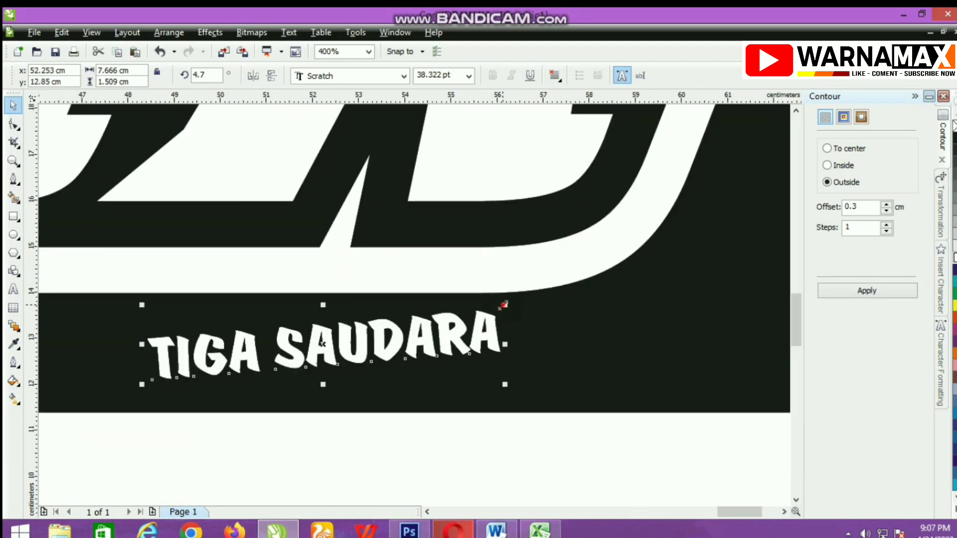
{"action": "scroll", "coordinate": [461, 299], "scroll_direction": "down", "scroll_amount": 3}
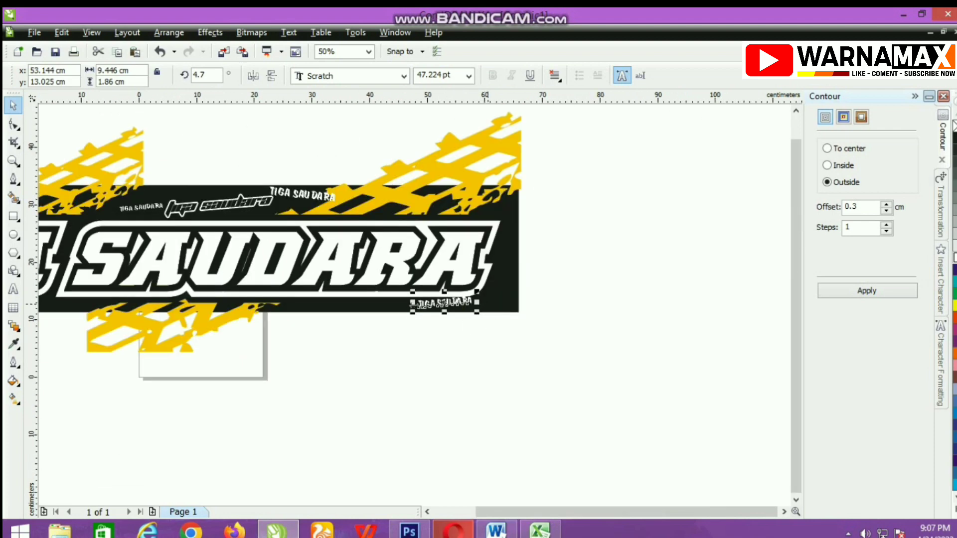
{"action": "scroll", "coordinate": [398, 304], "scroll_direction": "down", "scroll_amount": 2}
- Duplicate the lower-edge accent text into the banner's lower-right corner and rotate the copy to 62.3° alongside the outlined lettering
{"action": "scroll", "coordinate": [352, 330], "scroll_direction": "up", "scroll_amount": 4}
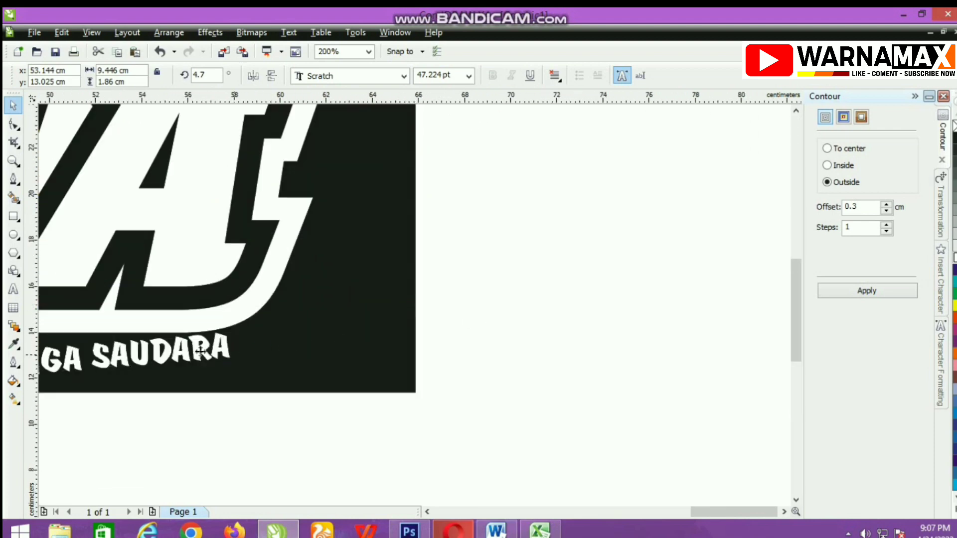
{"action": "left_click_drag", "start_coordinate": [199, 351], "coordinate": [363, 281]}
{"action": "left_click_drag", "start_coordinate": [292, 293], "coordinate": [382, 301]}
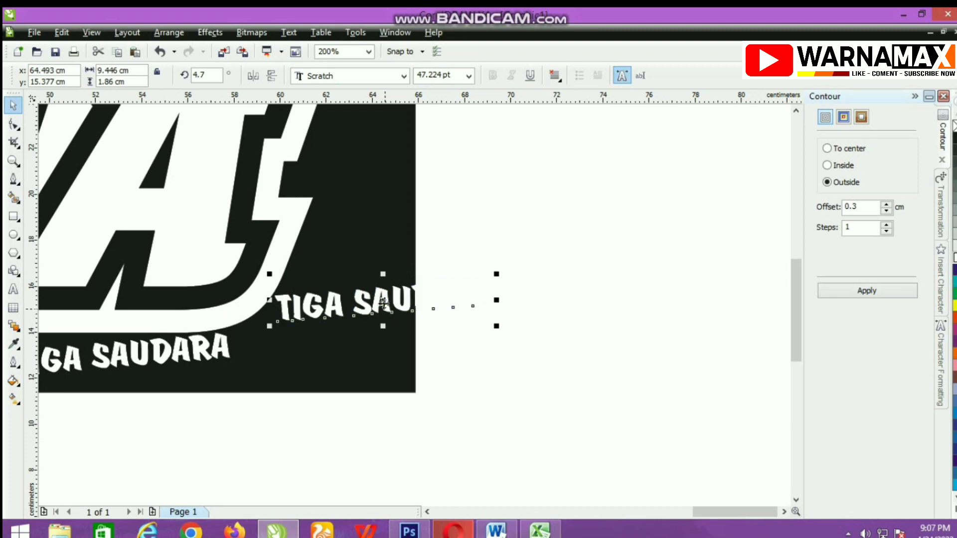
{"action": "left_click", "coordinate": [384, 299]}
{"action": "left_click_drag", "start_coordinate": [267, 325], "coordinate": [352, 386]}
{"action": "left_click", "coordinate": [489, 339]}
{"action": "left_click_drag", "start_coordinate": [384, 304], "coordinate": [322, 308]}
{"action": "scroll", "coordinate": [414, 303], "scroll_direction": "down", "scroll_amount": 4}
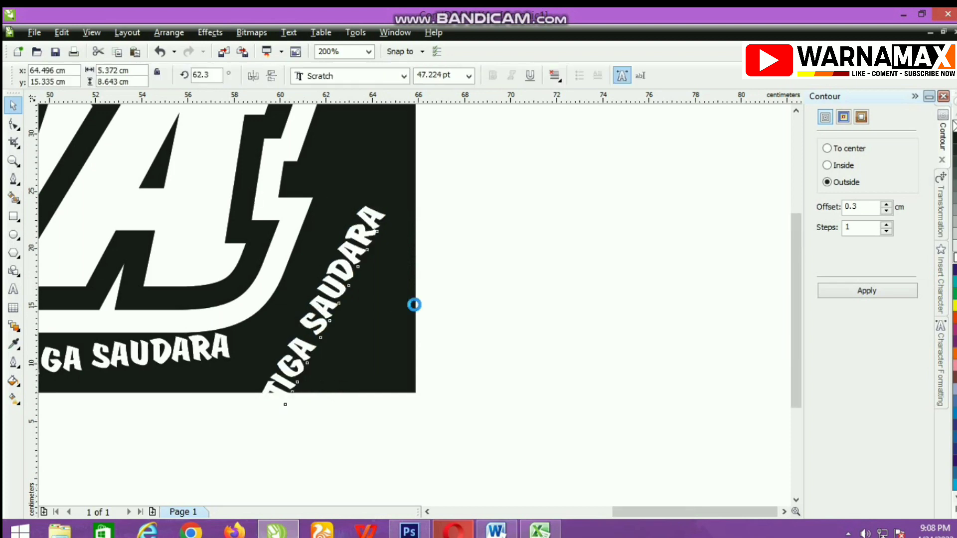
{"action": "scroll", "coordinate": [412, 305], "scroll_direction": "down", "scroll_amount": 2}
{"action": "scroll", "coordinate": [413, 305], "scroll_direction": "up", "scroll_amount": 2}
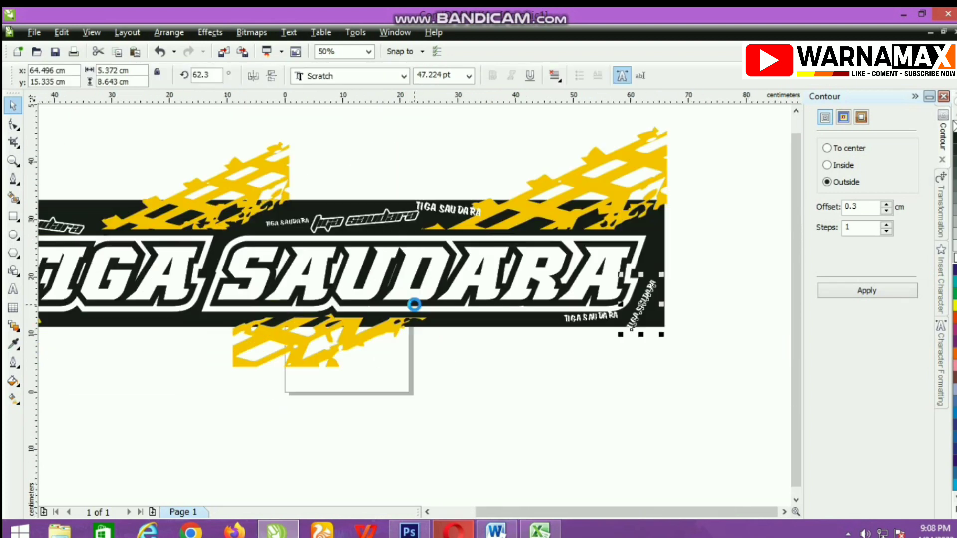
- Intersect the left-hand tire tracks with the black banner rectangle and move the original tracks off the banner
{"action": "scroll", "coordinate": [378, 311], "scroll_direction": "down", "scroll_amount": 2}
{"action": "left_click", "coordinate": [105, 261]}
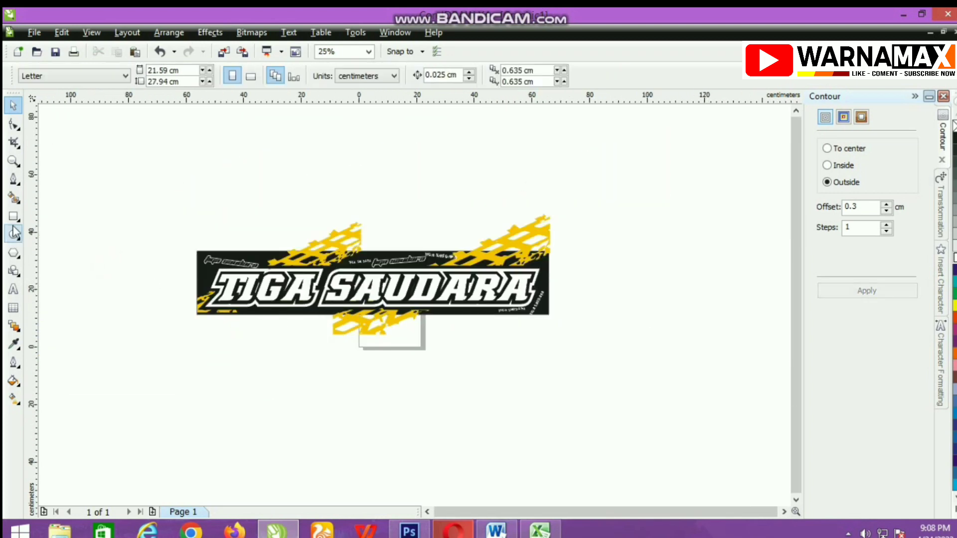
{"action": "left_click", "coordinate": [296, 283]}
{"action": "left_click", "coordinate": [356, 230], "text": "shift"}
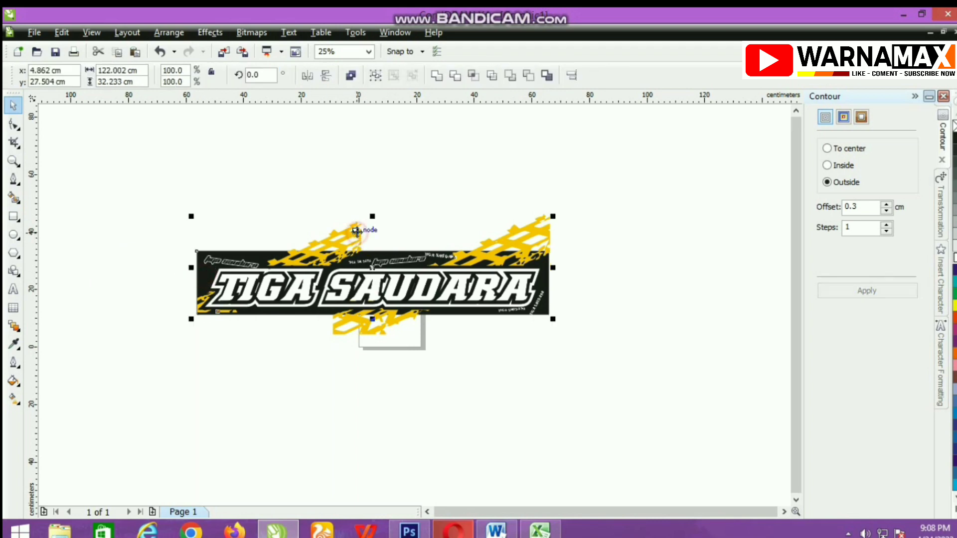
{"action": "left_click", "coordinate": [455, 75]}
{"action": "key", "text": "ctrl+z"}
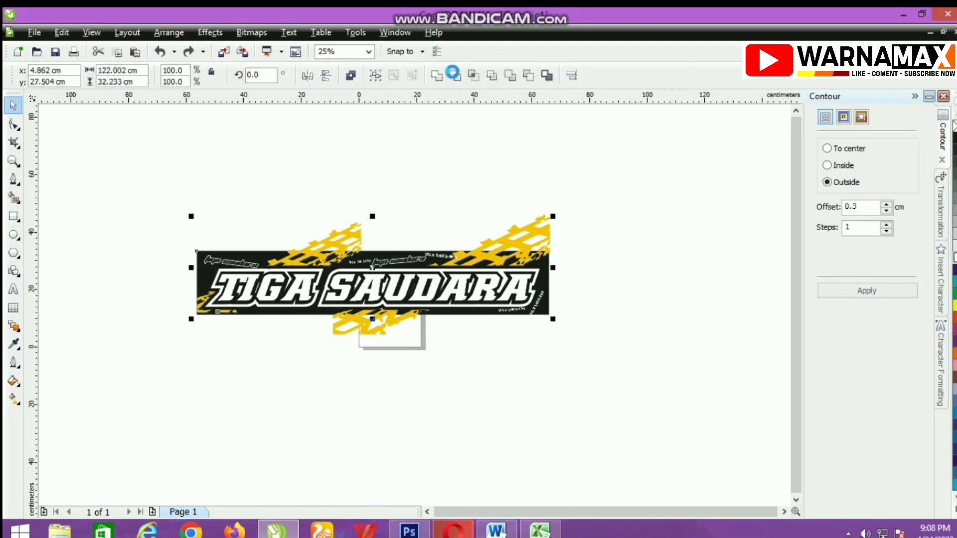
{"action": "left_click", "coordinate": [462, 75]}
{"action": "left_click", "coordinate": [400, 143]}
{"action": "left_click_drag", "start_coordinate": [354, 234], "coordinate": [643, 290]}
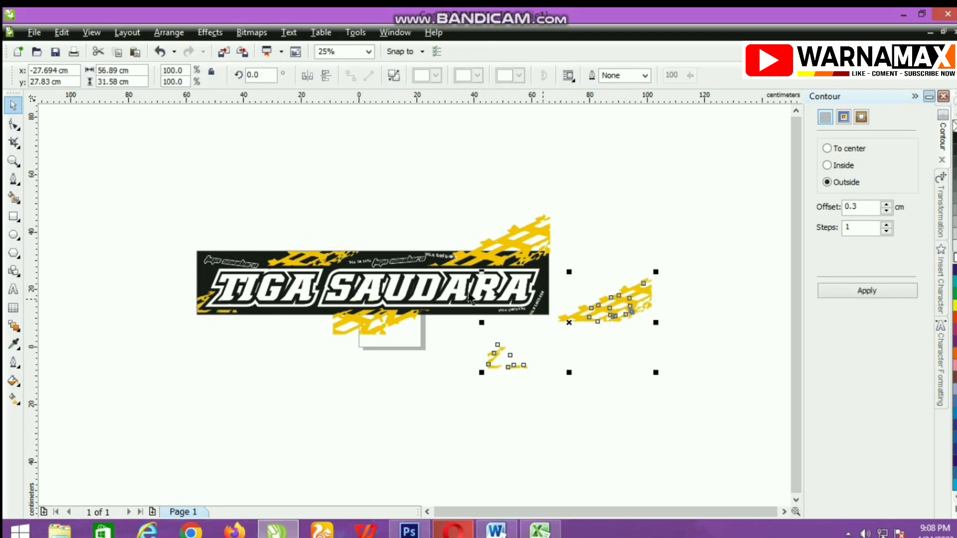
- Intersect the upper-right and lower tire tracks with the banner rectangle and delete all the original tracks extending outside it
{"action": "left_click", "coordinate": [209, 288]}
{"action": "left_click", "coordinate": [537, 229], "text": "shift"}
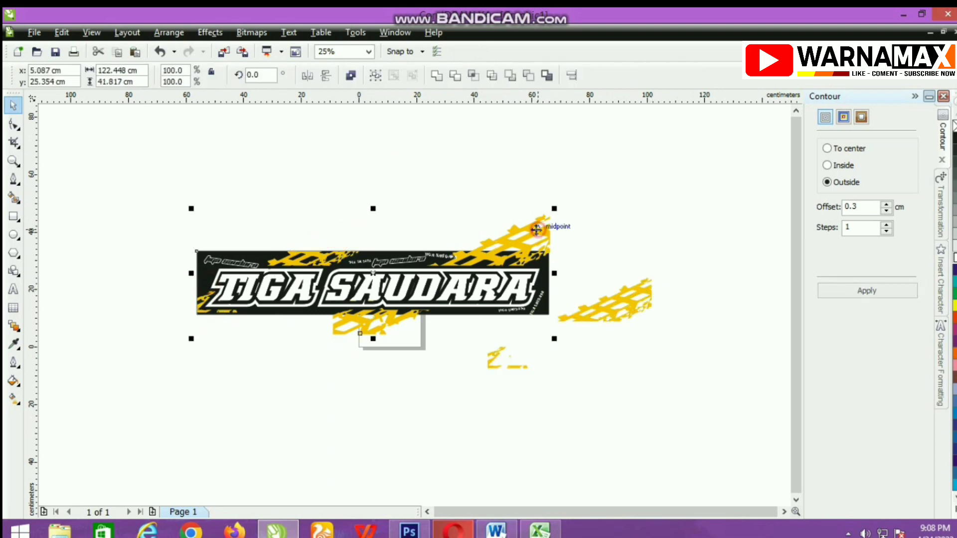
{"action": "left_click", "coordinate": [473, 77]}
{"action": "left_click", "coordinate": [509, 240]}
{"action": "key", "text": "Delete"}
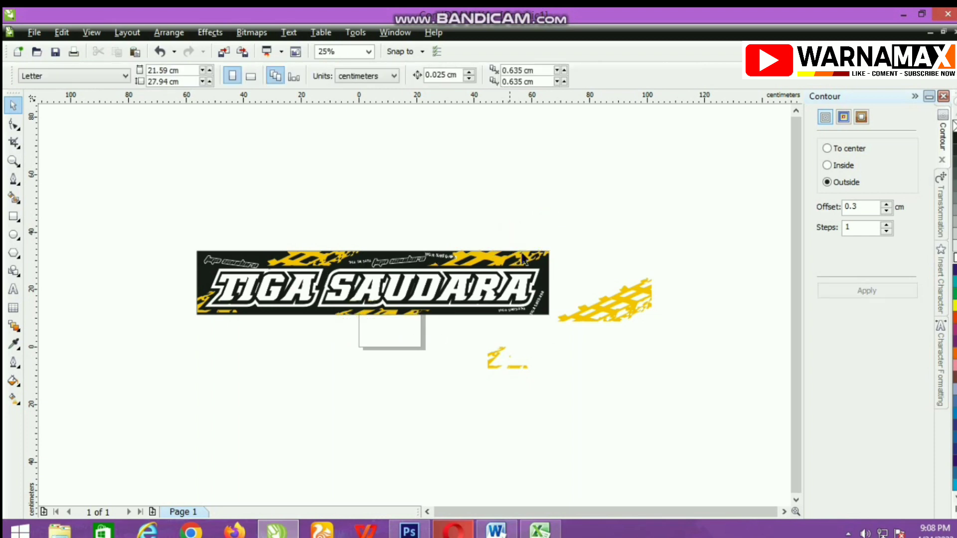
{"action": "left_click", "coordinate": [592, 317]}
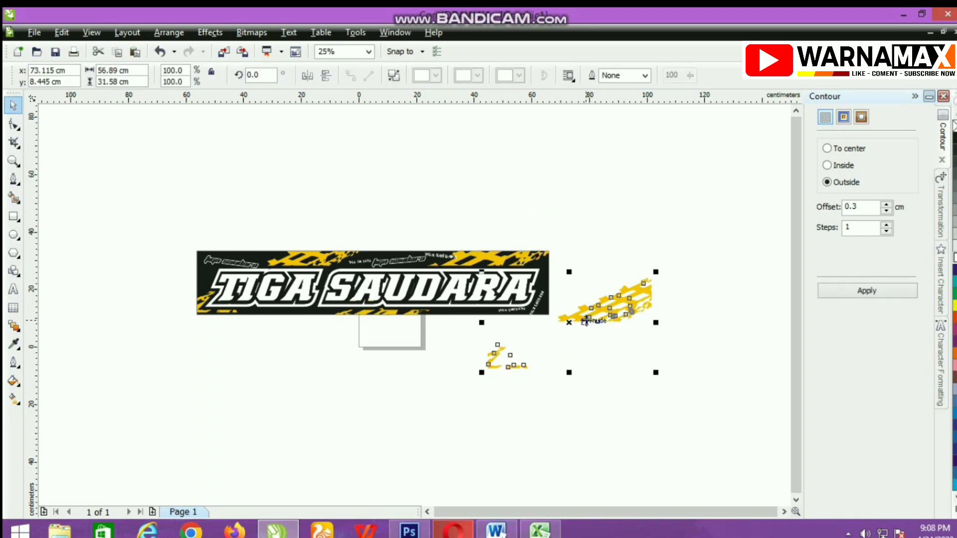
{"action": "key", "text": "Delete"}
- Enlarge the Scratch accent text on the banner's lower edge to about 12.3 × 2.4 cm
{"action": "scroll", "coordinate": [313, 322], "scroll_direction": "up", "scroll_amount": 3}
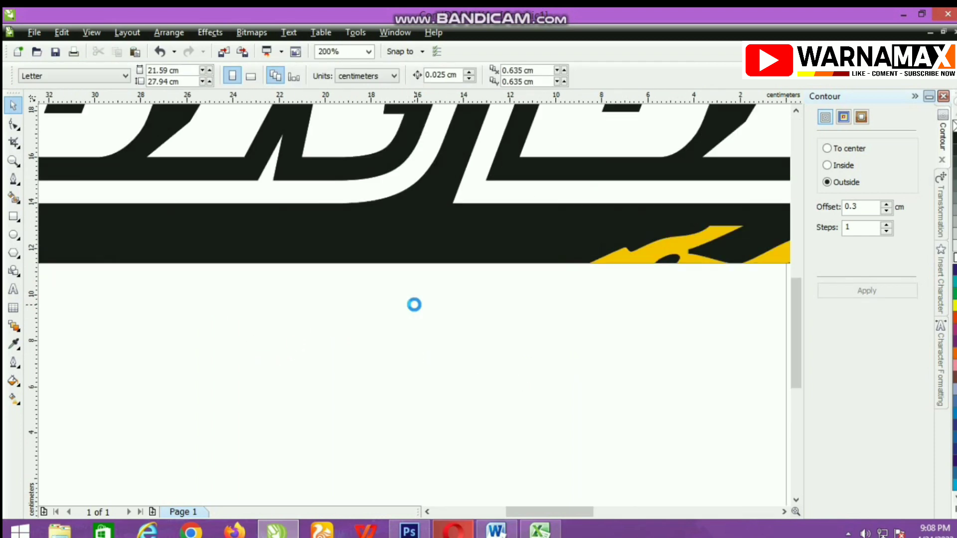
{"action": "scroll", "coordinate": [414, 306], "scroll_direction": "down", "scroll_amount": 3}
{"action": "scroll", "coordinate": [483, 287], "scroll_direction": "up", "scroll_amount": 1}
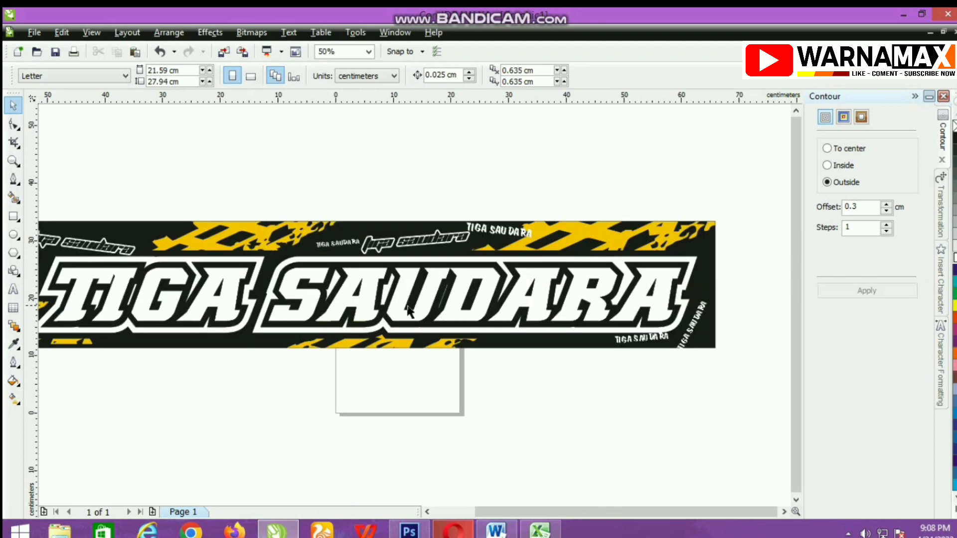
{"action": "scroll", "coordinate": [633, 343], "scroll_direction": "up", "scroll_amount": 1}
{"action": "left_click", "coordinate": [404, 315]}
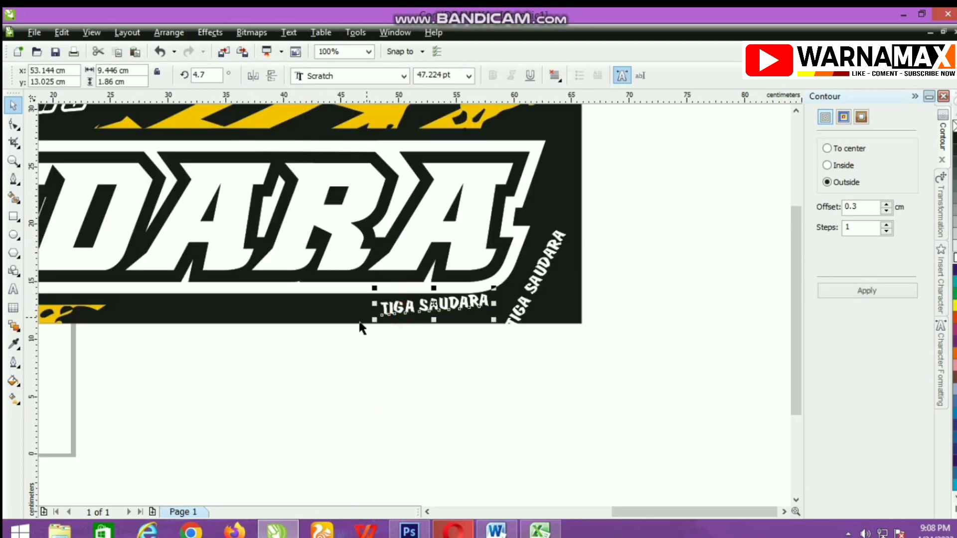
{"action": "left_click_drag", "start_coordinate": [373, 321], "coordinate": [340, 327]}
{"action": "scroll", "coordinate": [334, 329], "scroll_direction": "down", "scroll_amount": 1}
- Try placing a copy of the outlined tiga saudara lettering on the lower edge before the accent text, at about x 36, y 12.6 cm
{"action": "left_click", "coordinate": [251, 189]}
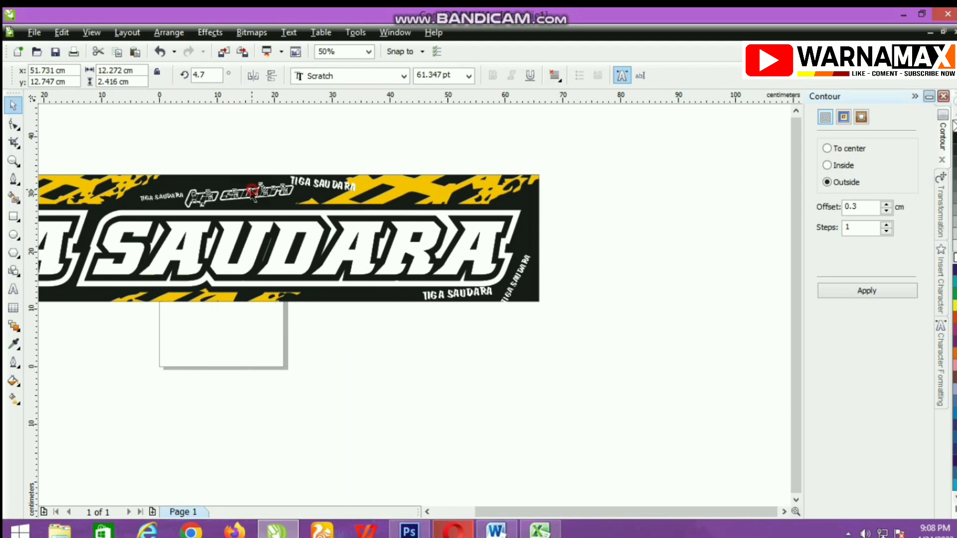
{"action": "scroll", "coordinate": [251, 187], "scroll_direction": "down", "scroll_amount": 1}
{"action": "scroll", "coordinate": [431, 364], "scroll_direction": "up", "scroll_amount": 1}
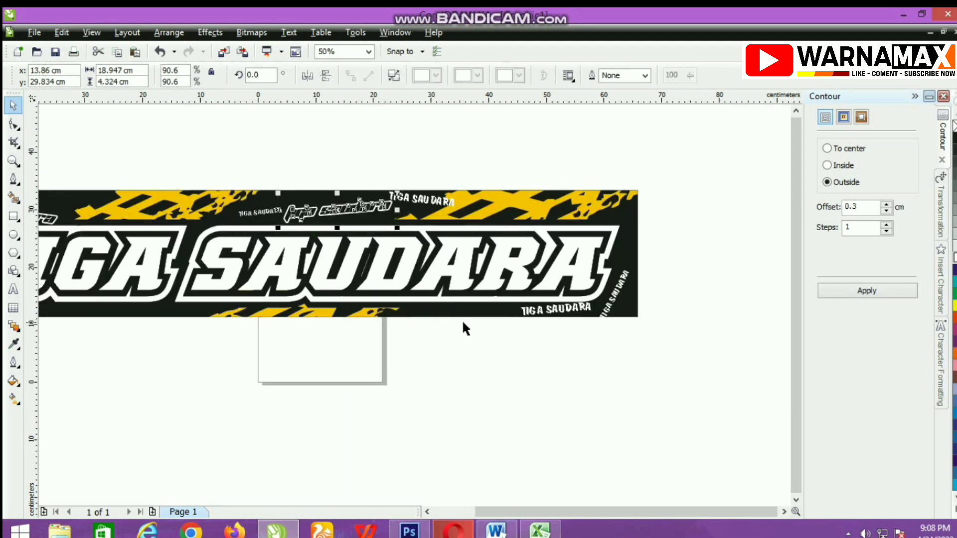
{"action": "left_click_drag", "start_coordinate": [339, 209], "coordinate": [468, 307]}
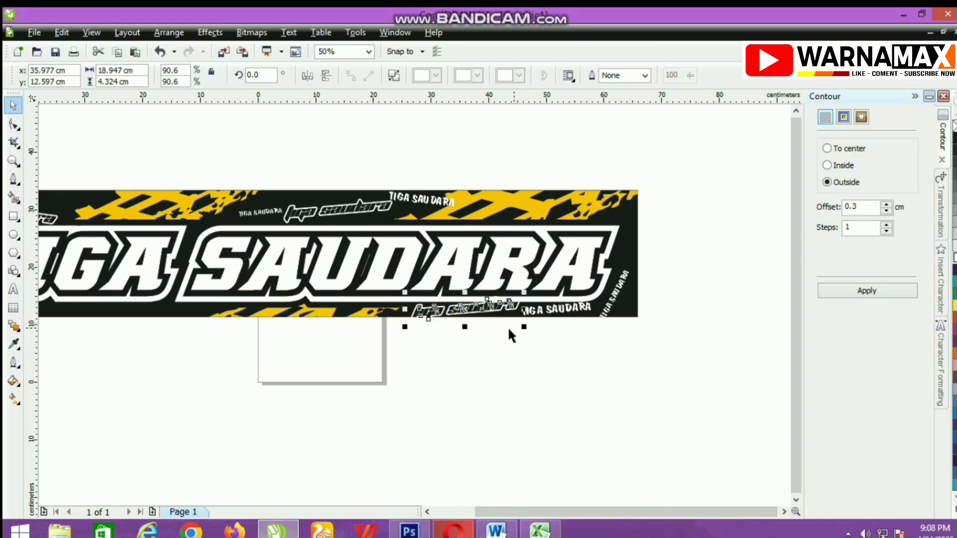
{"action": "left_click", "coordinate": [508, 329]}
- Set the lower-edge accent text's font to Planet Kosmos and move it to about x 43.5, y 12.7 cm
{"action": "scroll", "coordinate": [508, 329], "scroll_direction": "up", "scroll_amount": 3}
{"action": "left_click", "coordinate": [491, 243]}
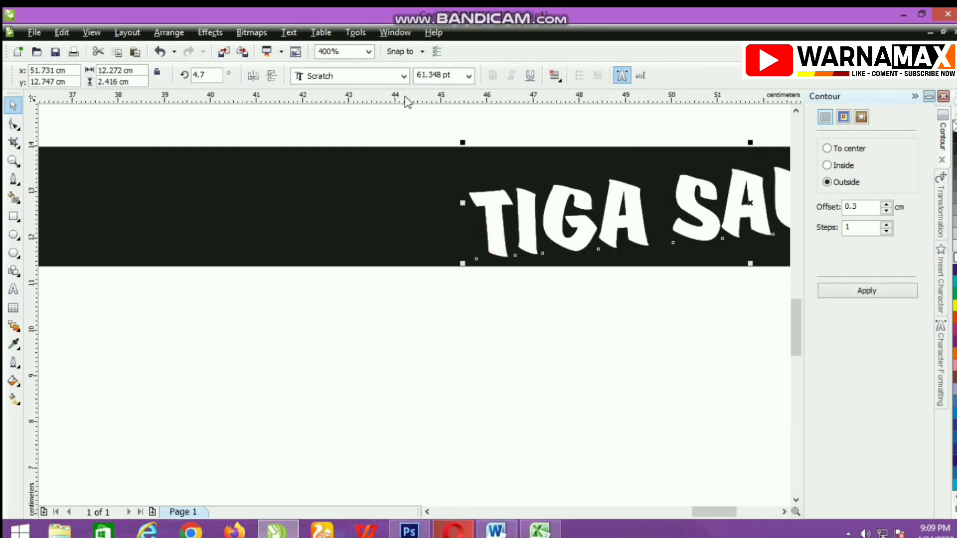
{"action": "left_click", "coordinate": [404, 76]}
{"action": "left_click", "coordinate": [400, 121]}
{"action": "scroll", "coordinate": [420, 353], "scroll_direction": "down", "scroll_amount": 2}
{"action": "left_click_drag", "start_coordinate": [464, 325], "coordinate": [386, 318]}
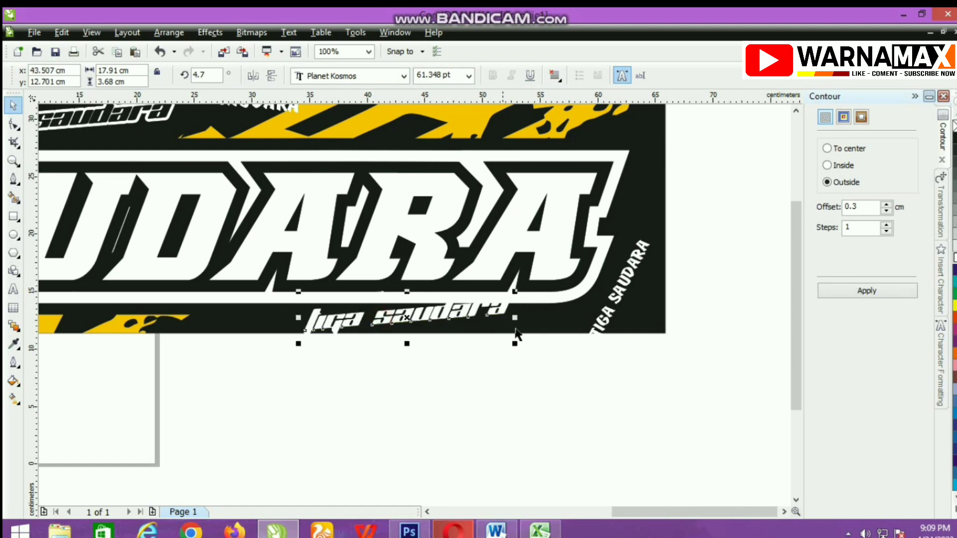
- Set the lower-edge lettering's rotation to 0° and shrink it slightly to fit beneath the main lettering
{"action": "left_click", "coordinate": [469, 315]}
{"action": "left_click_drag", "start_coordinate": [519, 345], "coordinate": [514, 354]}
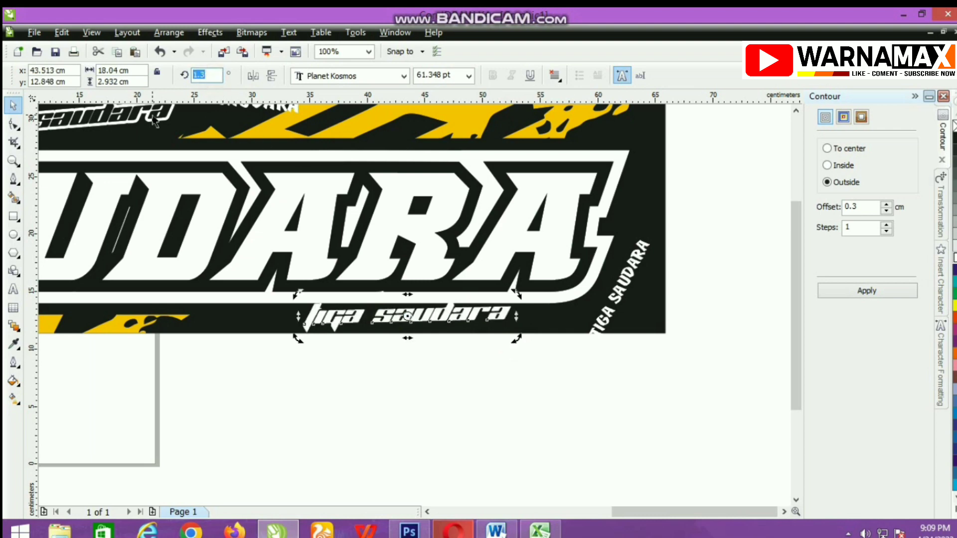
{"action": "type", "text": "0"}
{"action": "key", "text": "Return"}
{"action": "left_click", "coordinate": [297, 397]}
{"action": "left_click", "coordinate": [404, 319]}
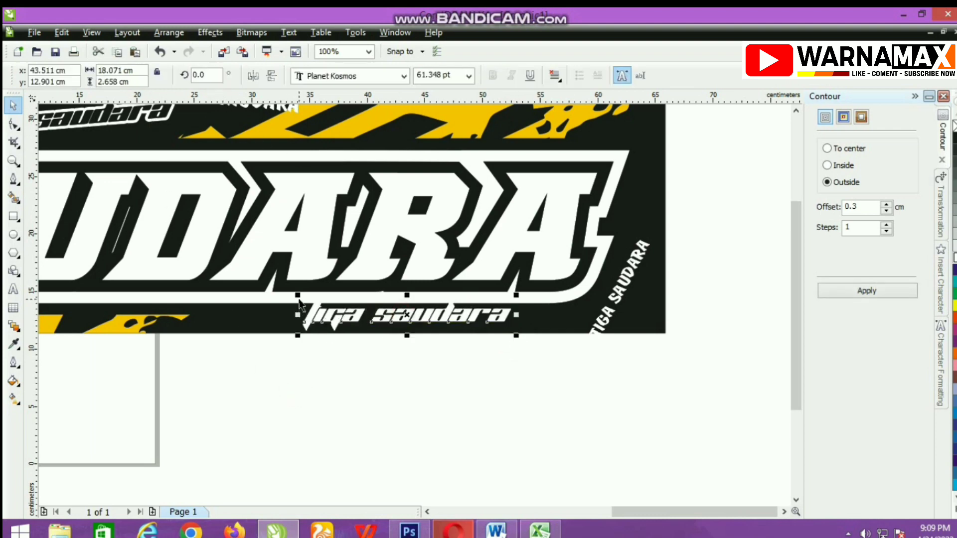
{"action": "left_click_drag", "start_coordinate": [299, 304], "coordinate": [319, 305]}
{"action": "left_click", "coordinate": [502, 353]}
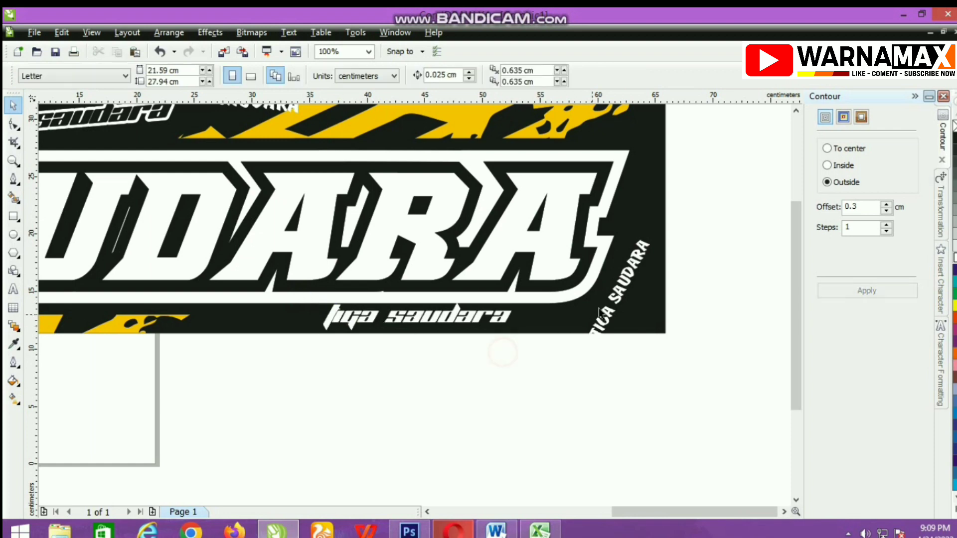
- Set the tilted corner text's font to Signatra DEMO and move it up to about x 62.2, y 16.8 cm
{"action": "left_click", "coordinate": [626, 293]}
{"action": "left_click", "coordinate": [403, 76]}
{"action": "left_click", "coordinate": [463, 259]}
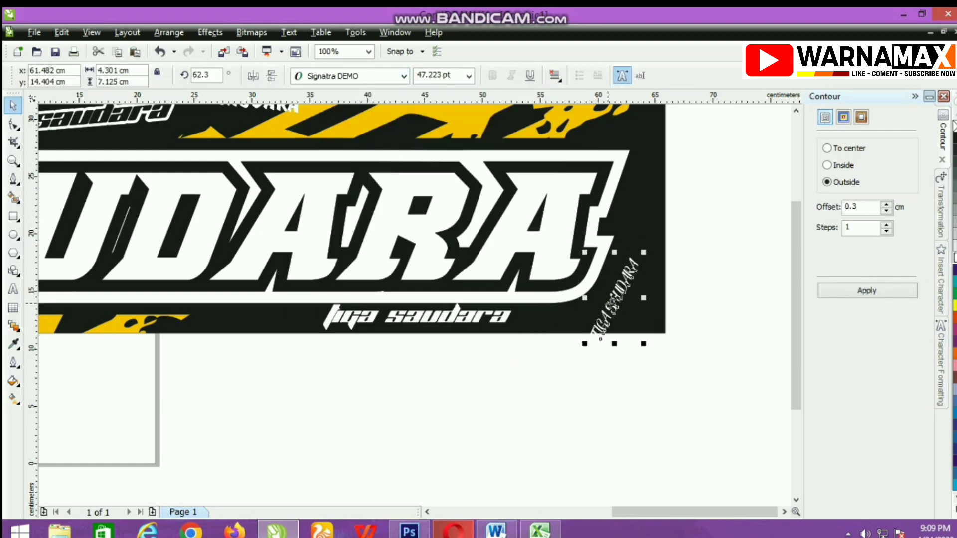
{"action": "left_click_drag", "start_coordinate": [613, 303], "coordinate": [622, 277]}
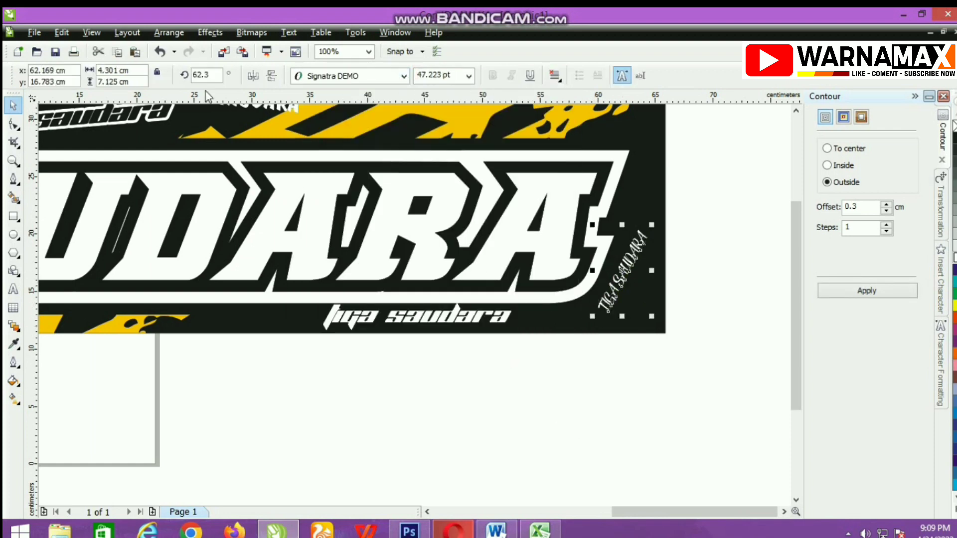
- Set the corner text's rotation to 90° and enlarge it along the banner's right edge
{"action": "type", "text": "90"}
{"action": "key", "text": "Return"}
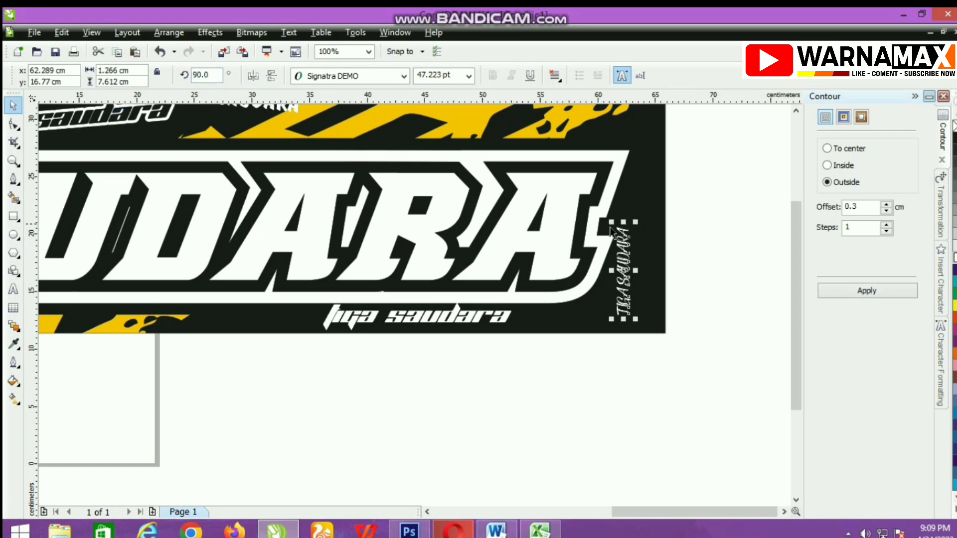
{"action": "left_click_drag", "start_coordinate": [631, 224], "coordinate": [657, 125]}
{"action": "left_click_drag", "start_coordinate": [631, 214], "coordinate": [644, 215]}
{"action": "left_click", "coordinate": [718, 208]}
{"action": "scroll", "coordinate": [314, 340], "scroll_direction": "down", "scroll_amount": 2}
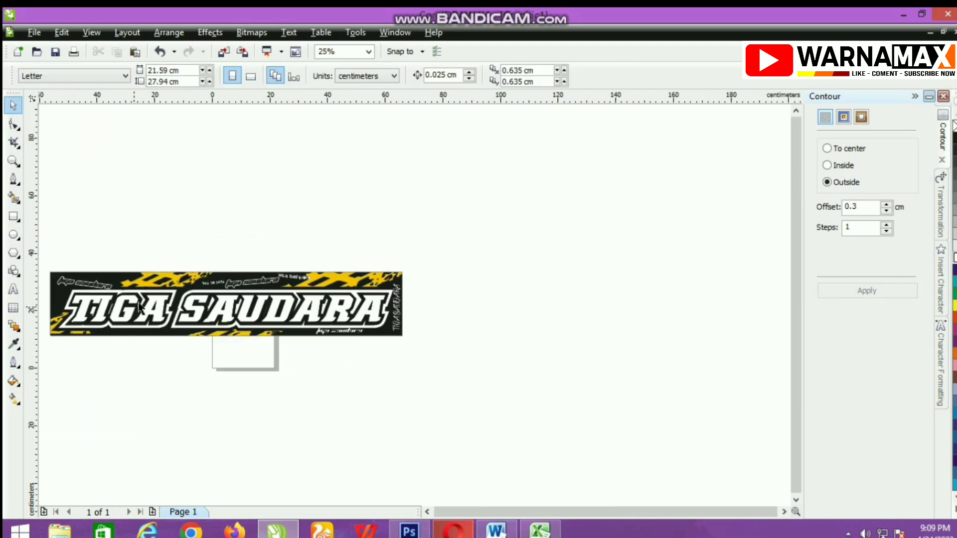
- Enlarge the small Scratch accent text above the S of SAUDARA to about 11.2 × 2.2 cm
{"action": "left_click", "coordinate": [112, 304]}
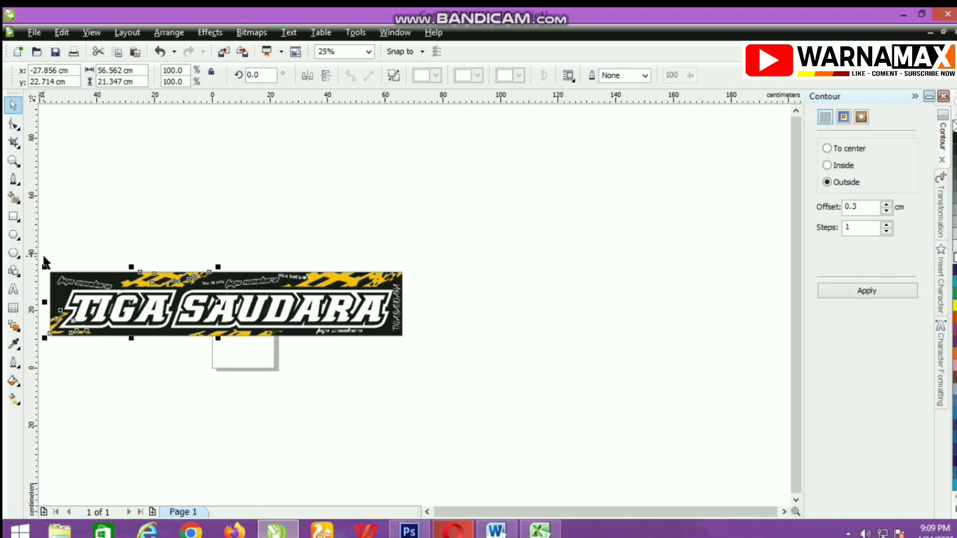
{"action": "left_click_drag", "start_coordinate": [44, 257], "coordinate": [449, 361]}
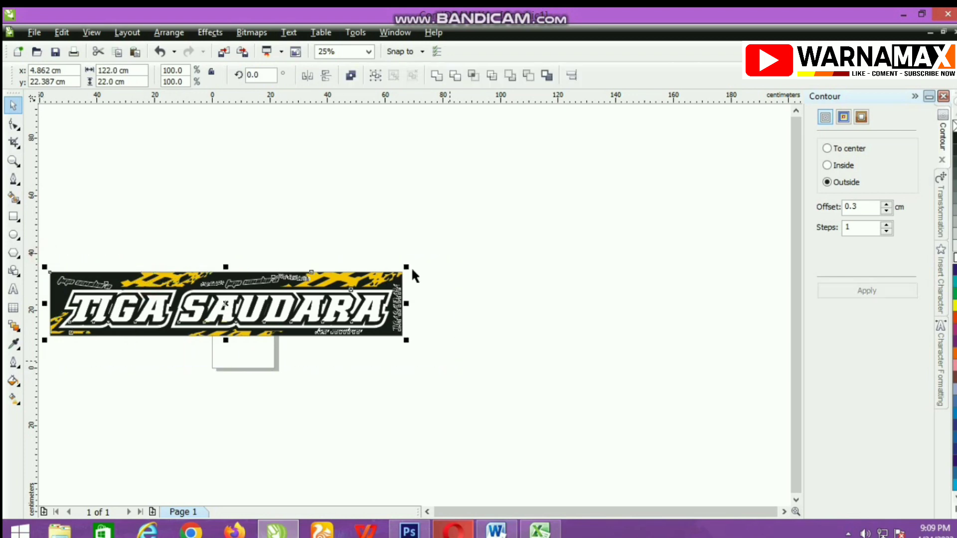
{"action": "left_click", "coordinate": [369, 51]}
{"action": "left_click", "coordinate": [344, 71]}
{"action": "left_click", "coordinate": [309, 194]}
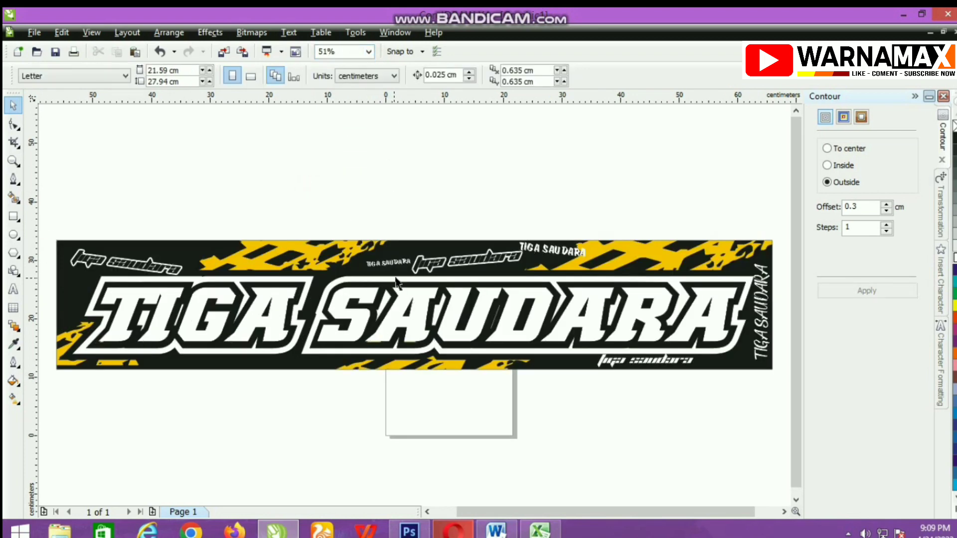
{"action": "scroll", "coordinate": [396, 283], "scroll_direction": "up", "scroll_amount": 2}
{"action": "left_click", "coordinate": [359, 297]}
{"action": "left_click_drag", "start_coordinate": [345, 296], "coordinate": [306, 305]}
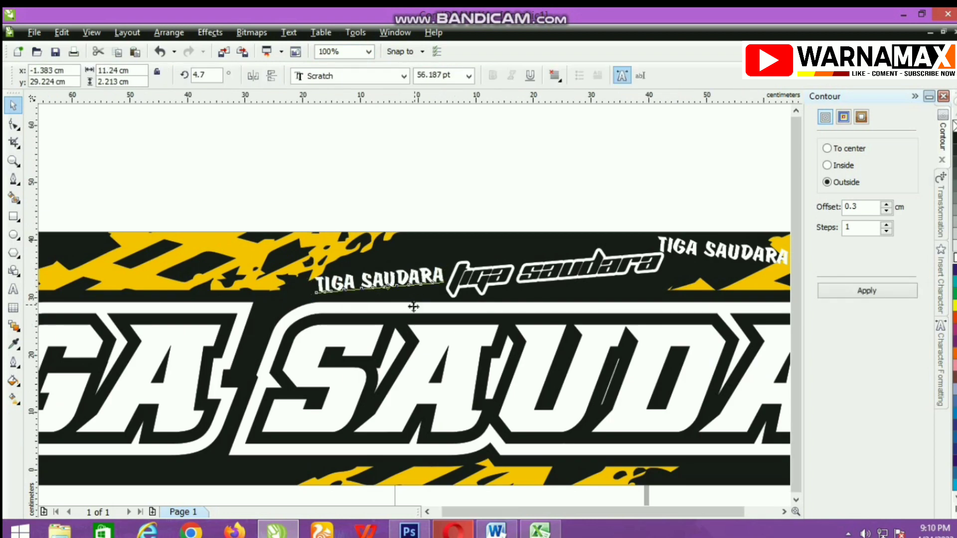
- Fit the whole banner in the view to check the overall layout
{"action": "scroll", "coordinate": [412, 306], "scroll_direction": "down", "scroll_amount": 2}
{"action": "left_click_drag", "start_coordinate": [82, 254], "coordinate": [746, 429]}
{"action": "left_click", "coordinate": [368, 51]}
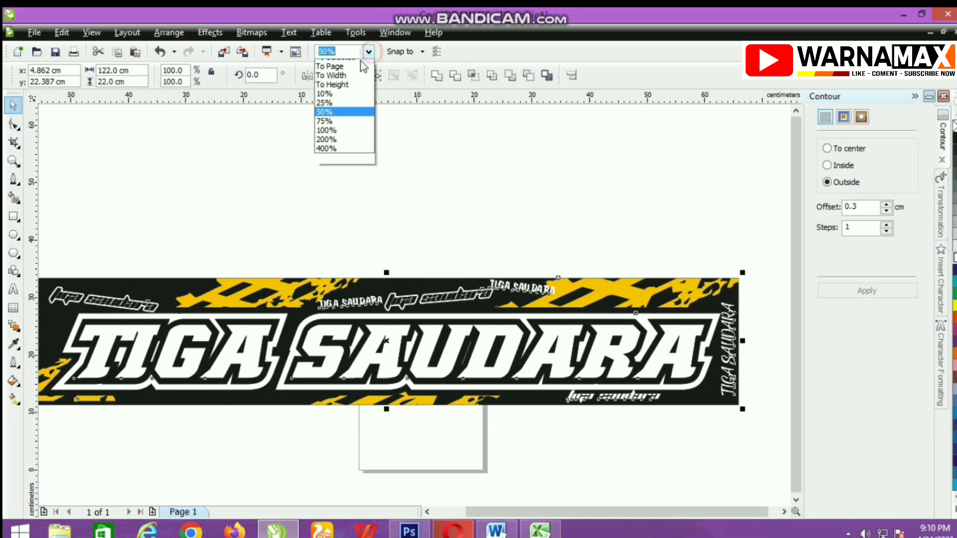
{"action": "left_click", "coordinate": [339, 71]}
{"action": "left_click", "coordinate": [347, 189]}
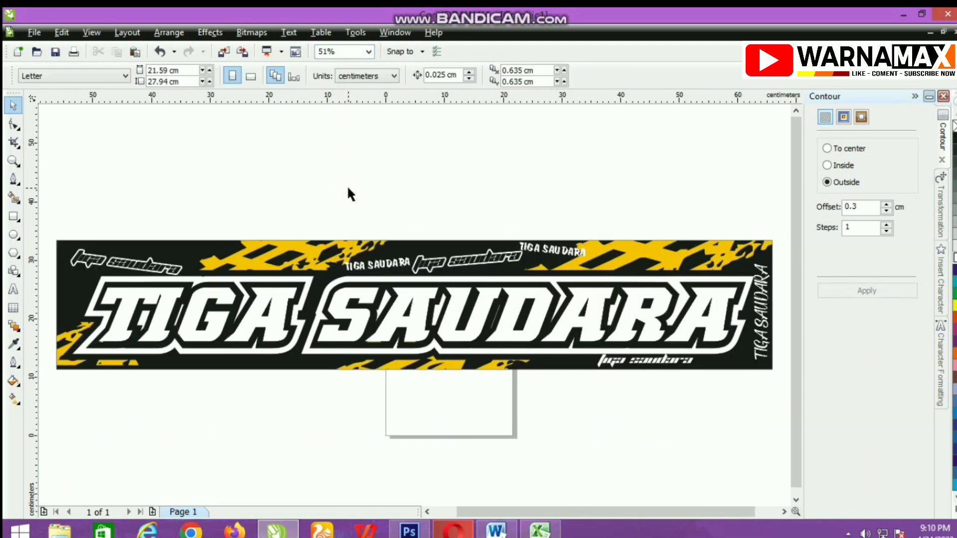